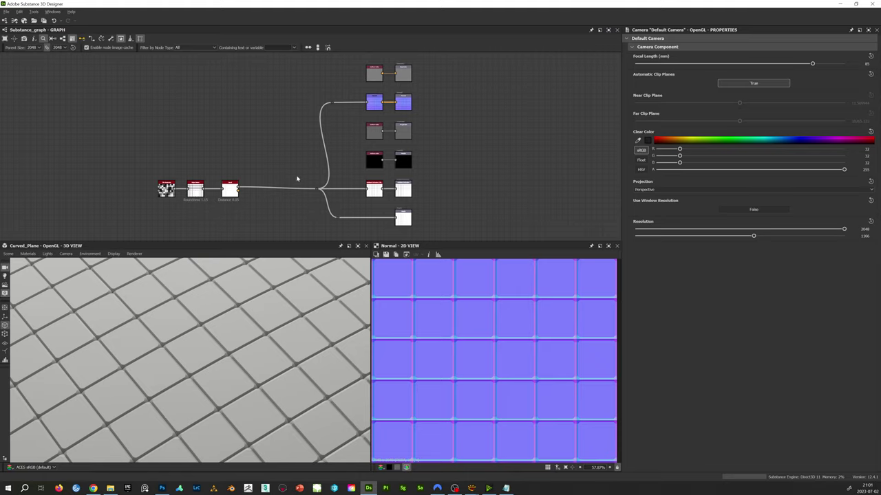
Step: Examine the graph's Tile Generator, Edge Detect, Bevel, Normal and Ambient Occlusion nodes and the settings of the key ones
{"action": "scroll", "coordinate": [207, 187], "scroll_direction": "up", "scroll_amount": 1}
{"action": "scroll", "coordinate": [207, 187], "scroll_direction": "up", "scroll_amount": 2}
{"action": "scroll", "coordinate": [131, 188], "scroll_direction": "up", "scroll_amount": 3}
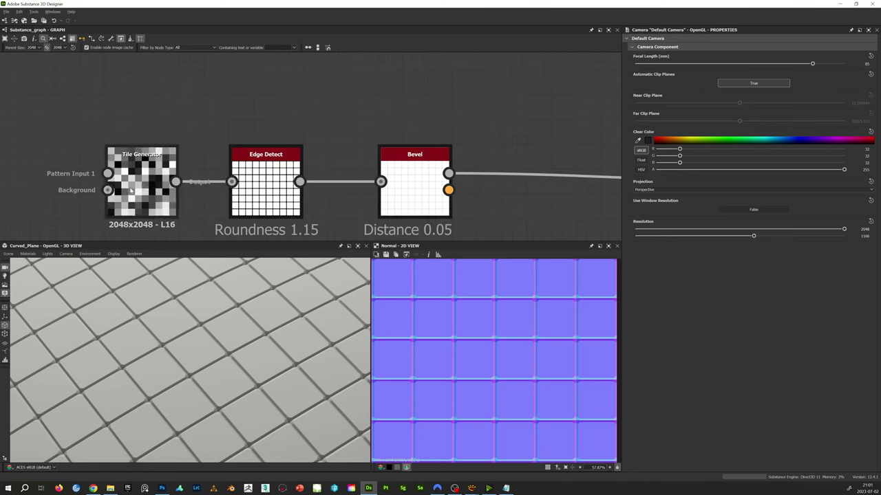
{"action": "left_click", "coordinate": [143, 186]}
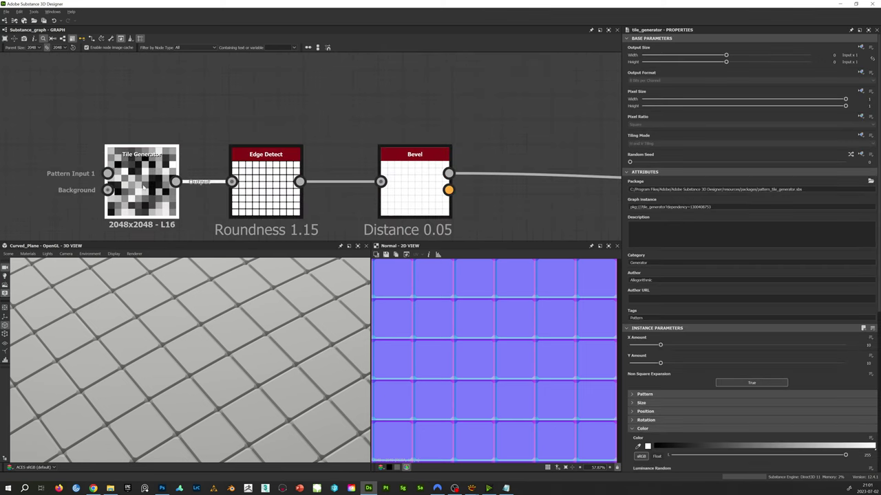
{"action": "scroll", "coordinate": [487, 151], "scroll_direction": "down", "scroll_amount": 5}
{"action": "middle_click_drag", "start_coordinate": [487, 151], "coordinate": [237, 216]}
{"action": "left_click", "coordinate": [444, 109]}
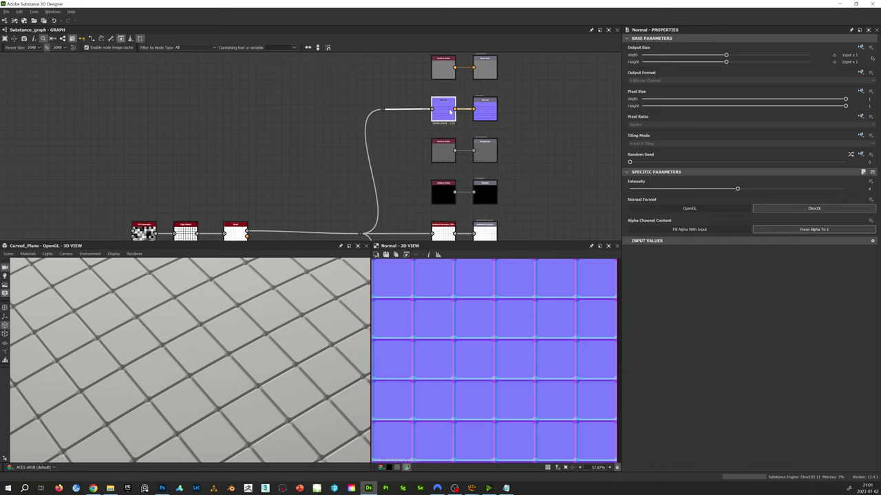
{"action": "middle_click_drag", "start_coordinate": [455, 232], "coordinate": [402, 147]}
{"action": "left_click", "coordinate": [394, 144]}
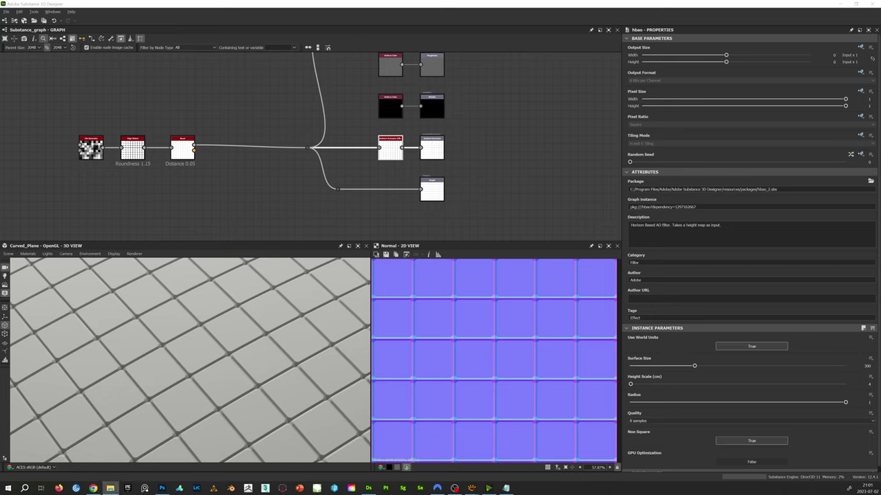
Step: Add the Stone_EdgeSculpting node to the graph and insert it into the connection after the Bevel node
{"action": "left_click_drag", "start_coordinate": [195, 110], "coordinate": [208, 100]}
{"action": "scroll", "coordinate": [199, 85], "scroll_direction": "up", "scroll_amount": 3}
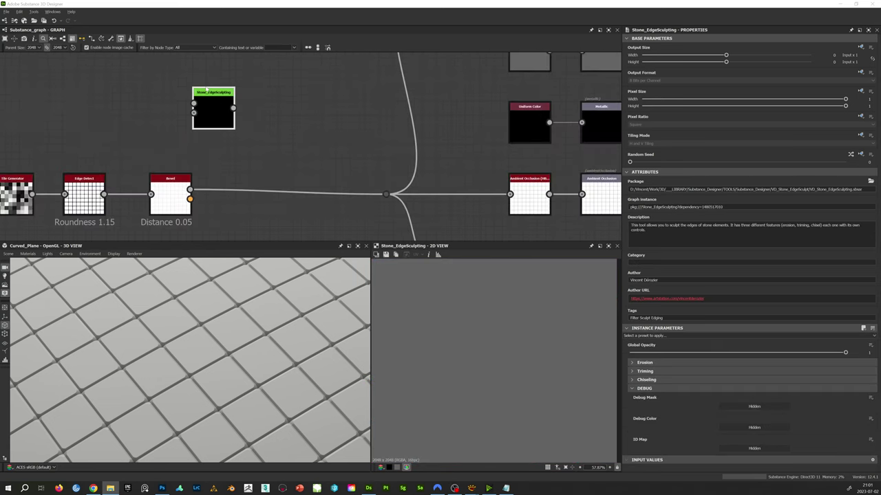
{"action": "middle_click_drag", "start_coordinate": [218, 136], "coordinate": [360, 128]}
{"action": "left_click", "coordinate": [360, 128]}
{"action": "left_click_drag", "start_coordinate": [366, 111], "coordinate": [381, 140]}
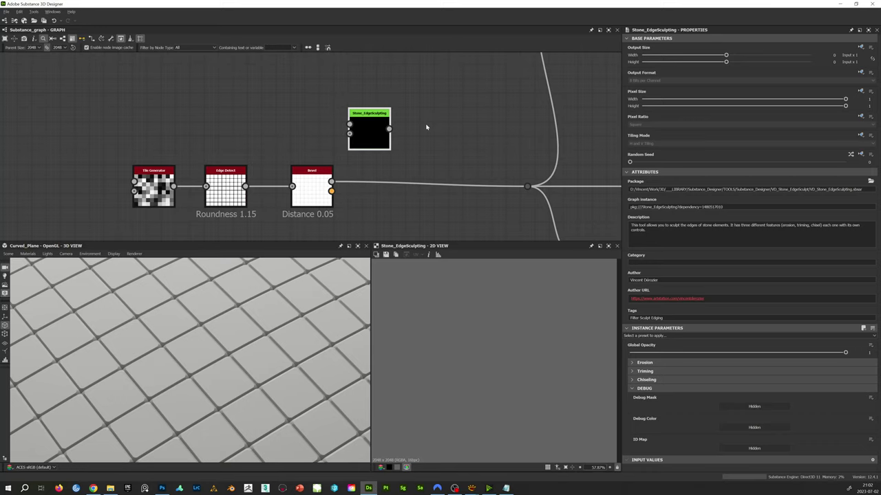
{"action": "left_click_drag", "start_coordinate": [377, 135], "coordinate": [390, 193]}
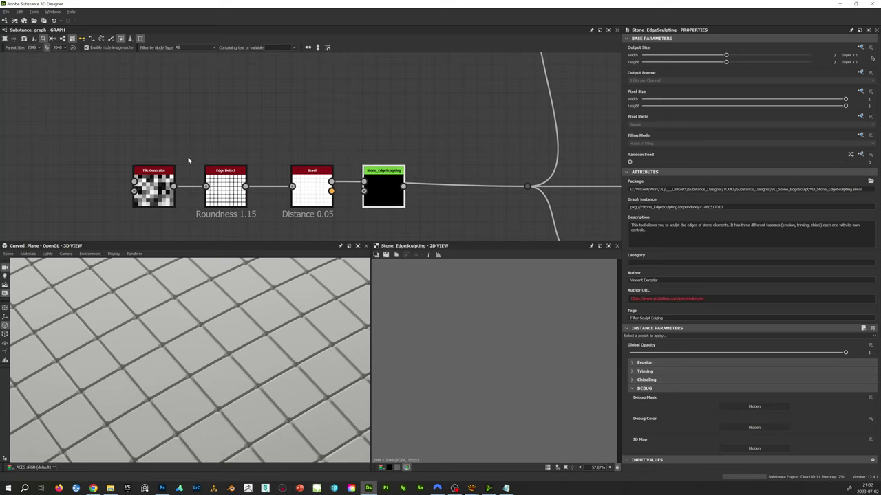
Step: Feed Bevel's height and the Tile Generator into Stone_EdgeSculpting's HEIGHT and ID map inputs, and link its Height output to the junction feeding the material outputs
{"action": "left_click_drag", "start_coordinate": [114, 121], "coordinate": [228, 191]}
{"action": "left_click", "coordinate": [350, 158]}
{"action": "left_click", "coordinate": [317, 181]}
{"action": "mouse_move", "coordinate": [333, 181]}
{"action": "left_mouse_down"}
{"action": "mouse_move", "coordinate": [364, 182]}
{"action": "mouse_move", "coordinate": [331, 191]}
{"action": "left_mouse_up"}
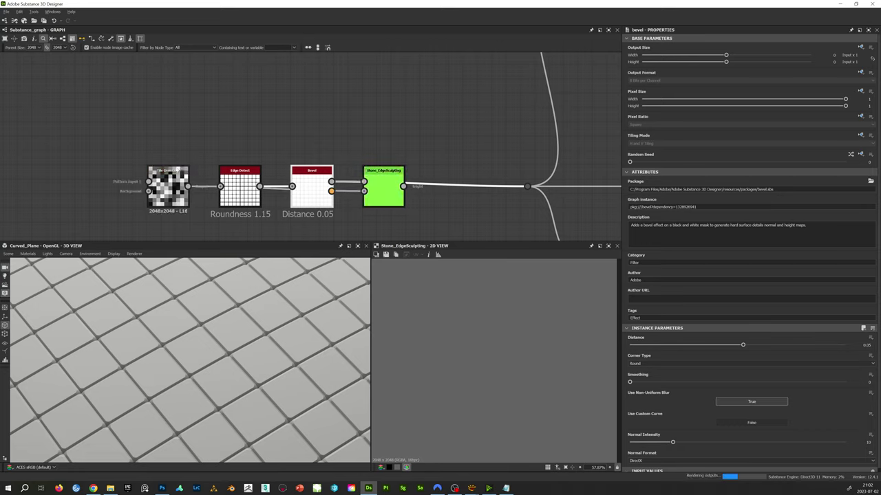
{"action": "left_click_drag", "start_coordinate": [386, 180], "coordinate": [385, 138]}
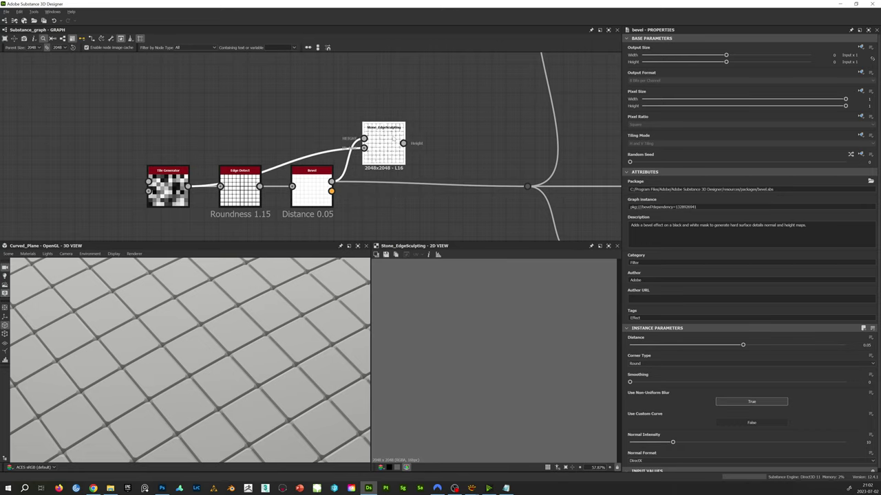
{"action": "left_click_drag", "start_coordinate": [527, 186], "coordinate": [403, 143]}
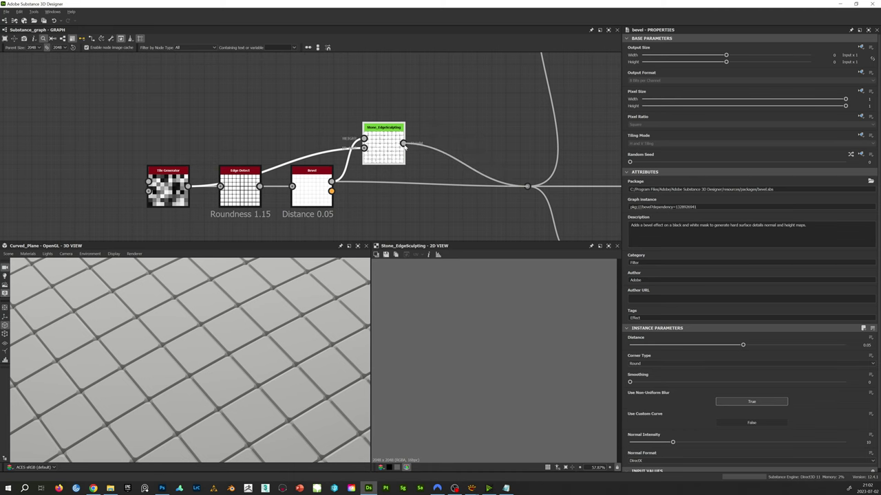
{"action": "left_click", "coordinate": [405, 146]}
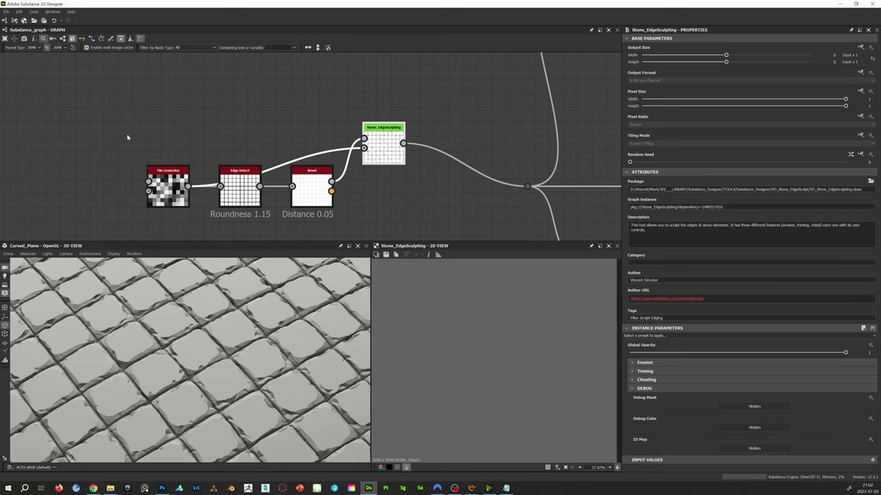
Step: Check the Tile Generator's X Amount and Y Amount settings
{"action": "left_click_drag", "start_coordinate": [649, 348], "coordinate": [662, 355]}
{"action": "left_click", "coordinate": [647, 364]}
{"action": "left_click", "coordinate": [661, 365]}
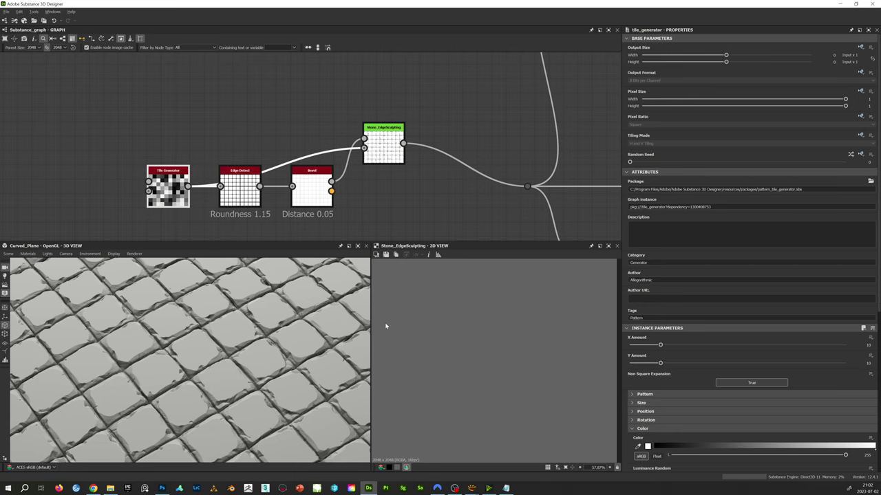
Step: Apply the Basic preset to Stone_EdgeSculpting and inspect the tile edges in the 3D view from several angles
{"action": "left_click", "coordinate": [389, 131]}
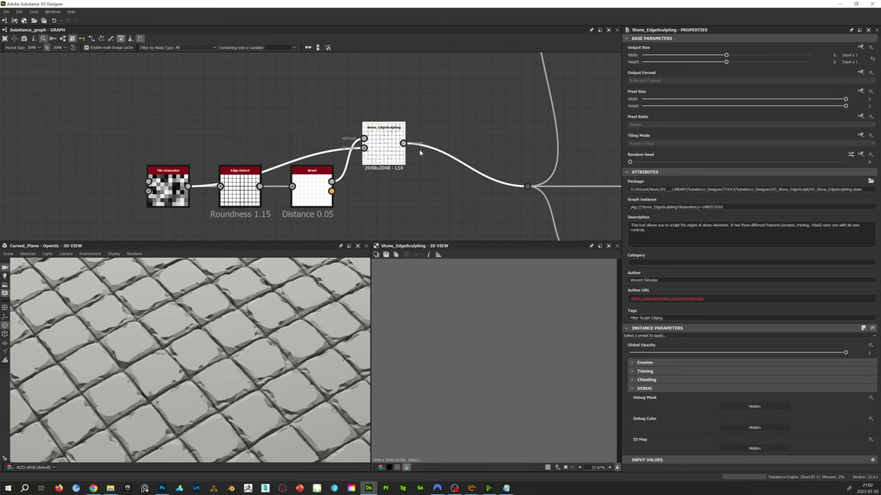
{"action": "left_click", "coordinate": [650, 336]}
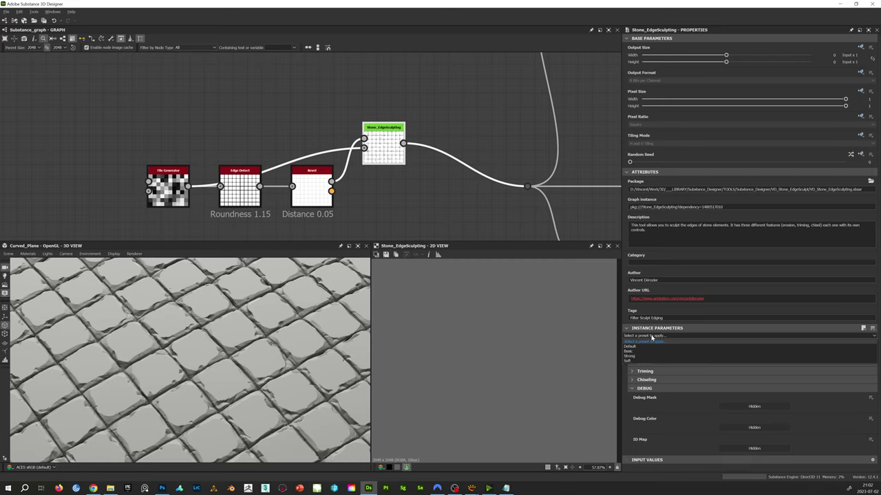
{"action": "left_click", "coordinate": [624, 351]}
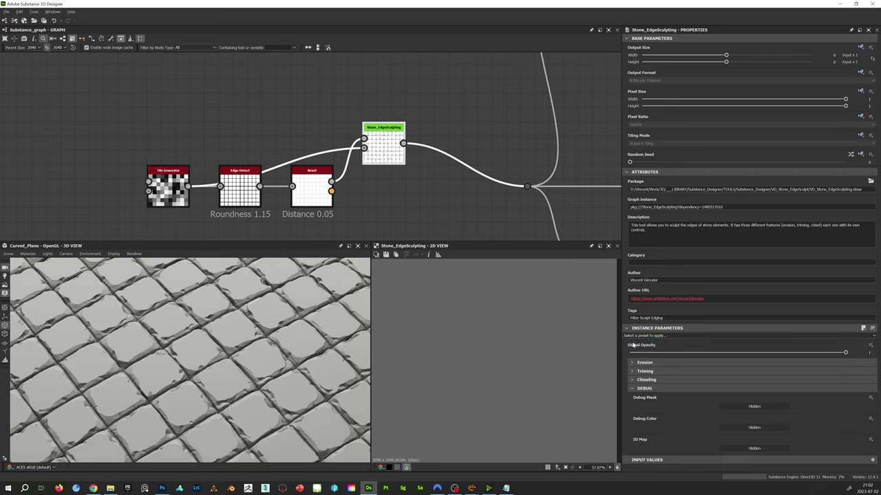
{"action": "left_click", "coordinate": [643, 337]}
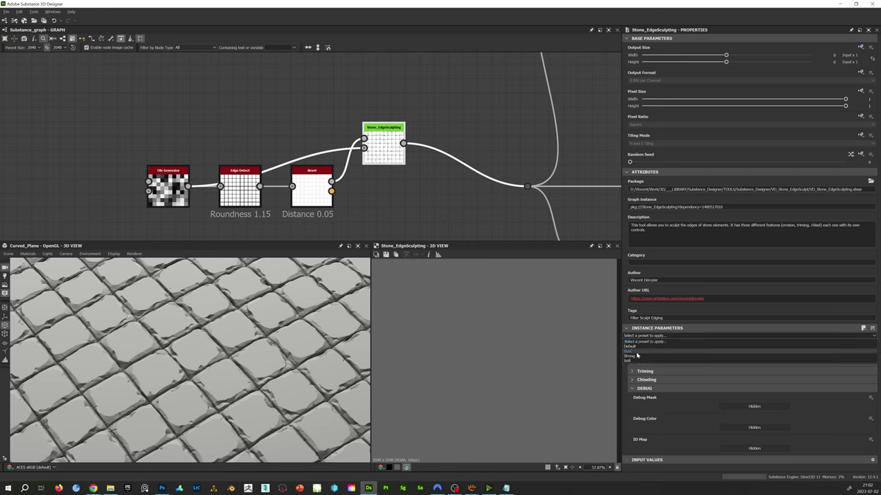
{"action": "left_click", "coordinate": [637, 355]}
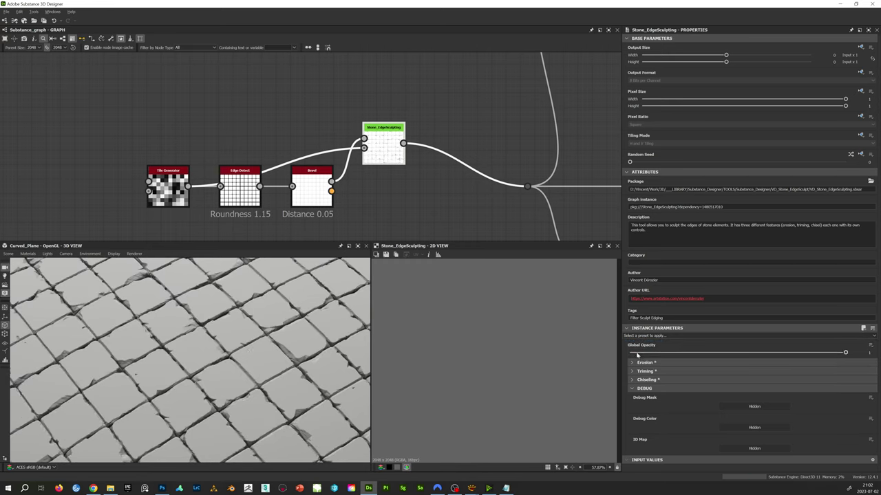
{"action": "left_click_drag", "start_coordinate": [323, 358], "coordinate": [232, 380]}
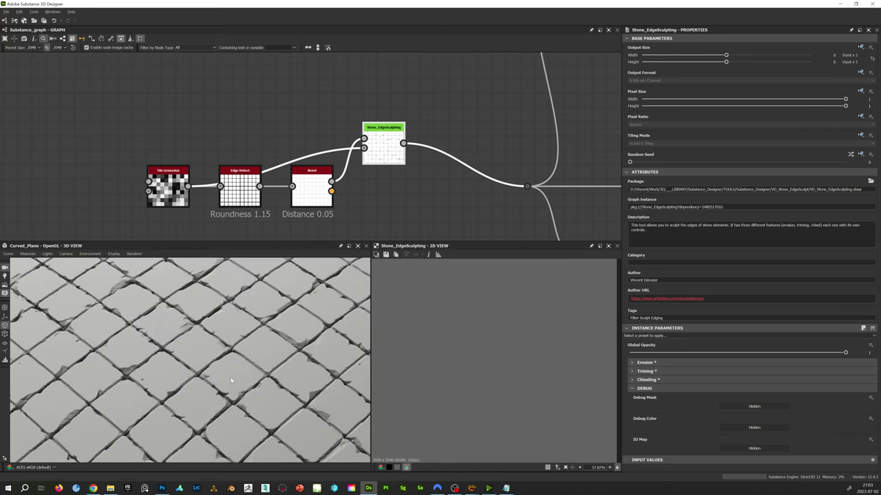
{"action": "left_click_drag", "start_coordinate": [246, 367], "coordinate": [285, 370]}
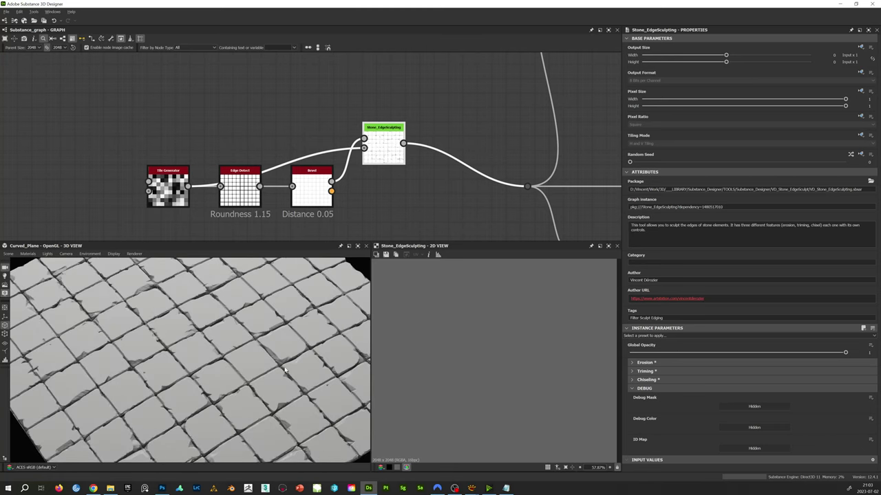
{"action": "left_click_drag", "start_coordinate": [282, 349], "coordinate": [330, 348]}
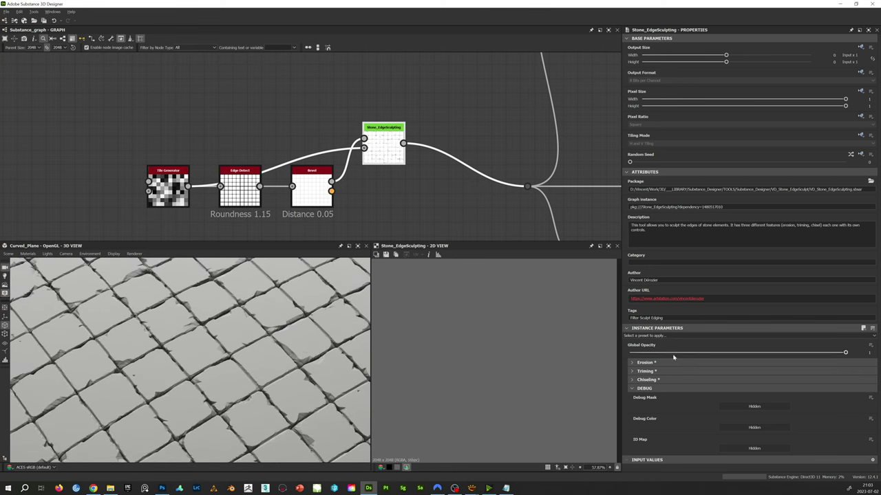
Step: Apply the Strong preset to Stone_EdgeSculpting and inspect the whole tiled plane in the 3D view
{"action": "left_click", "coordinate": [658, 338]}
{"action": "left_click", "coordinate": [633, 359]}
{"action": "scroll", "coordinate": [191, 338], "scroll_direction": "down", "scroll_amount": 3}
{"action": "left_click_drag", "start_coordinate": [192, 338], "coordinate": [164, 452]}
{"action": "left_click_drag", "start_coordinate": [216, 343], "coordinate": [268, 333]}
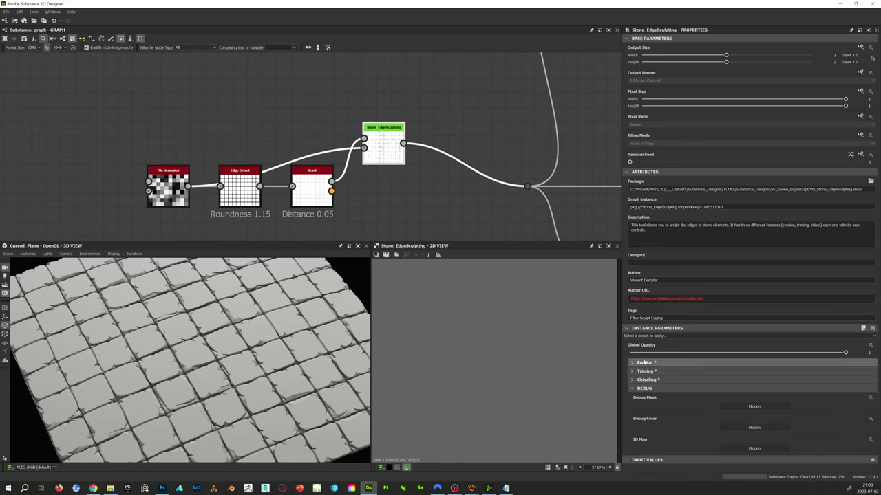
Step: Apply the Soft preset to Stone_EdgeSculpting and view the tiled plane from above
{"action": "left_click", "coordinate": [640, 336]}
{"action": "left_click", "coordinate": [639, 361]}
{"action": "mouse_move", "coordinate": [180, 357]}
{"action": "left_mouse_down"}
{"action": "mouse_move", "coordinate": [206, 334]}
{"action": "mouse_move", "coordinate": [241, 388]}
{"action": "mouse_move", "coordinate": [212, 328]}
{"action": "left_mouse_up"}
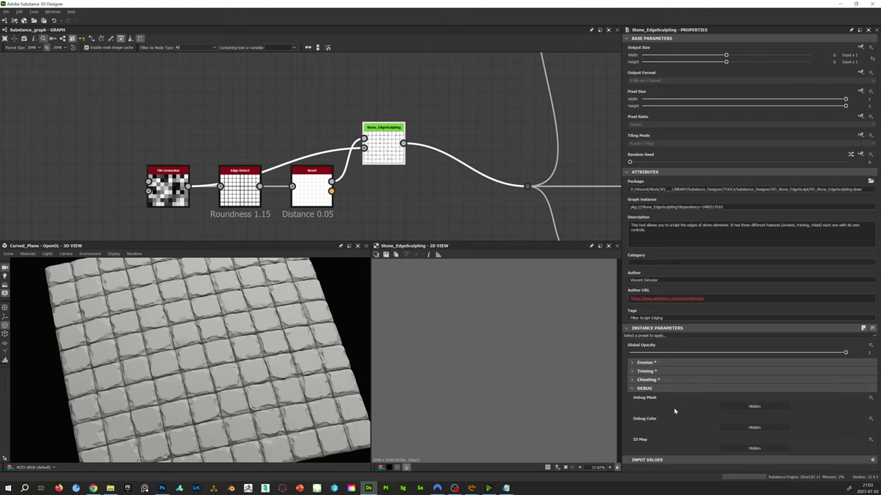
Step: Set Stone_EdgeSculpting's Debug Mask to Visible and compare its black-and-white mask with the Height output in the 2D view
{"action": "left_click", "coordinate": [753, 406]}
{"action": "scroll", "coordinate": [398, 145], "scroll_direction": "up", "scroll_amount": 3}
{"action": "double_click", "coordinate": [375, 133]}
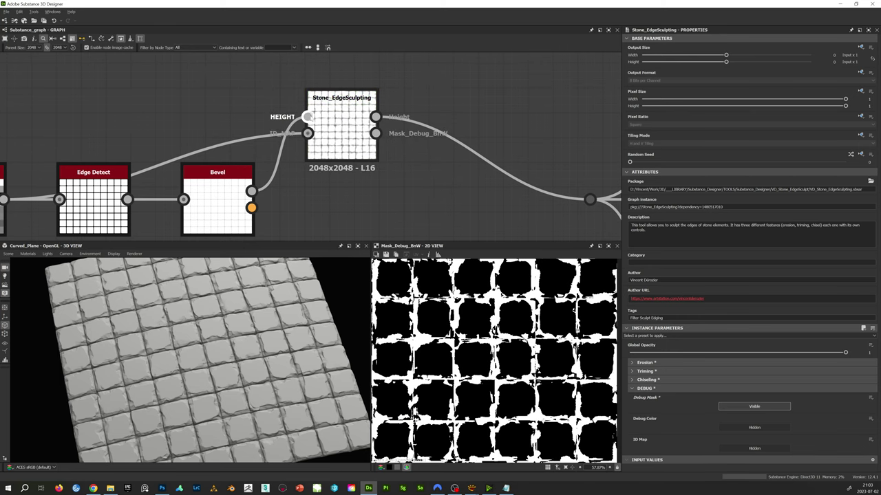
{"action": "double_click", "coordinate": [375, 117]}
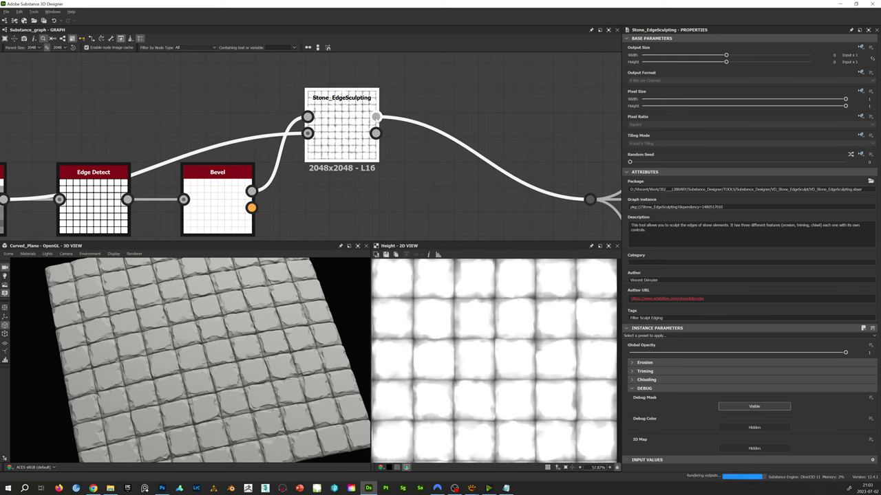
{"action": "double_click", "coordinate": [375, 133]}
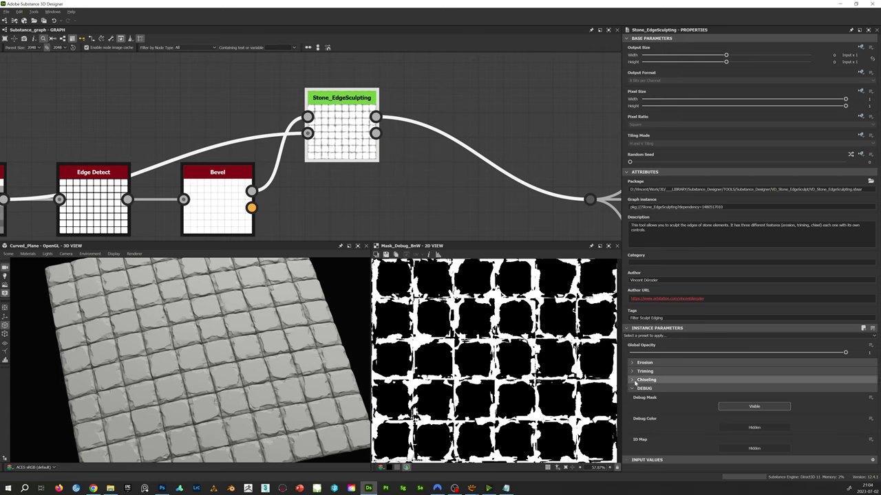
Step: Set Stone_EdgeSculpting's Debug Color and ID Map to Visible and preview each output in the 2D view
{"action": "left_click", "coordinate": [720, 428]}
{"action": "double_click", "coordinate": [375, 125]}
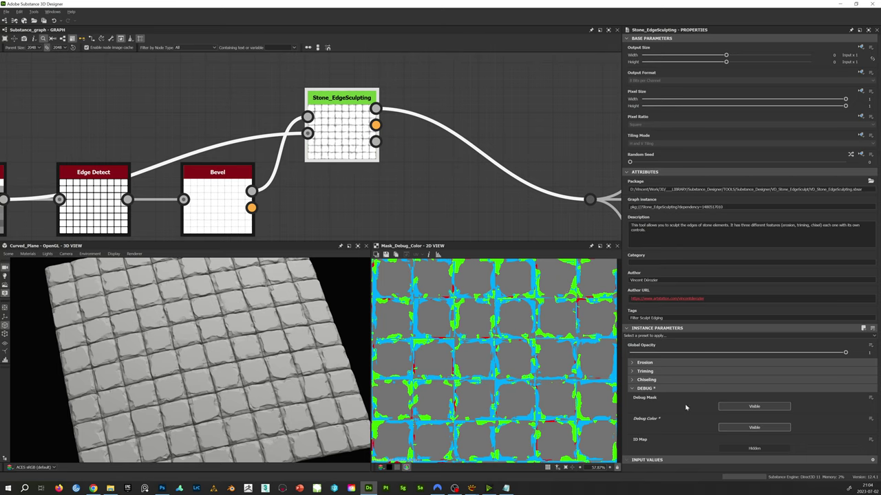
{"action": "left_click", "coordinate": [729, 449]}
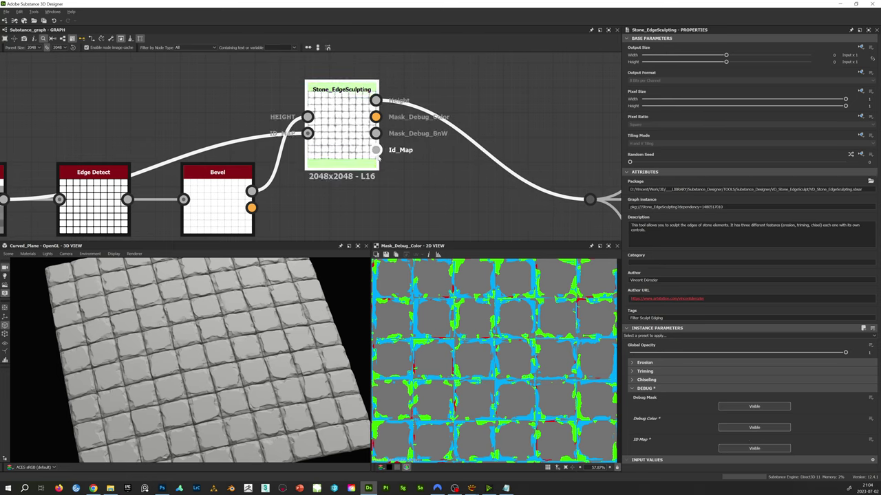
{"action": "double_click", "coordinate": [375, 151]}
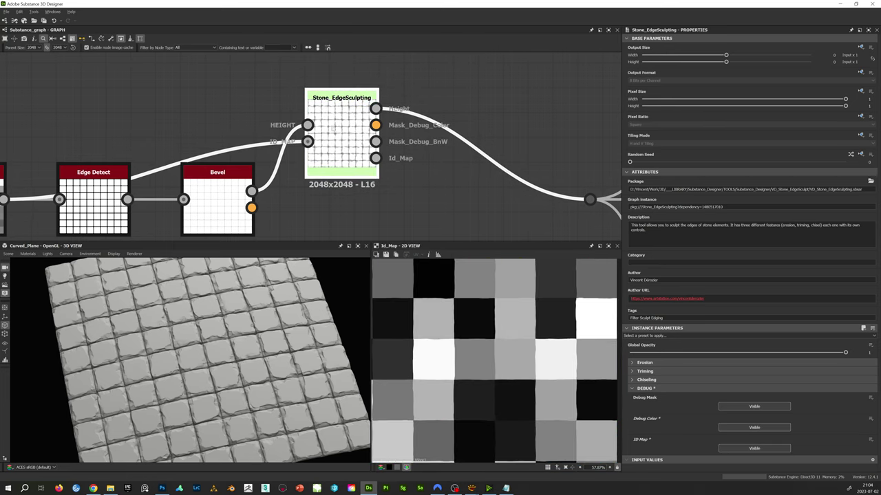
Step: Compare the Tile Generator's tile borders with those of Stone_EdgeSculpting's Id_Map output in the 2D view
{"action": "middle_click_drag", "start_coordinate": [256, 127], "coordinate": [436, 84]}
{"action": "left_click", "coordinate": [167, 160]}
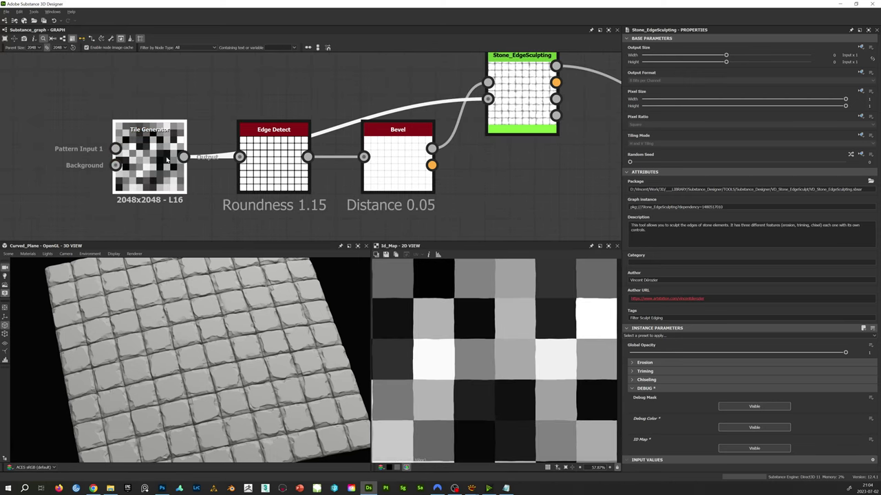
{"action": "double_click", "coordinate": [158, 164]}
{"action": "scroll", "coordinate": [466, 301], "scroll_direction": "up", "scroll_amount": 7}
{"action": "middle_click_drag", "start_coordinate": [440, 324], "coordinate": [455, 366]}
{"action": "scroll", "coordinate": [455, 313], "scroll_direction": "up", "scroll_amount": 2}
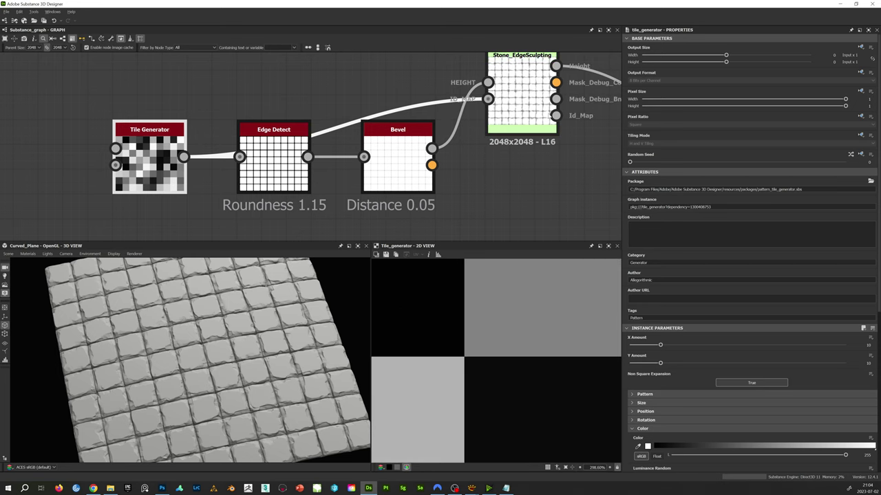
{"action": "double_click", "coordinate": [556, 116]}
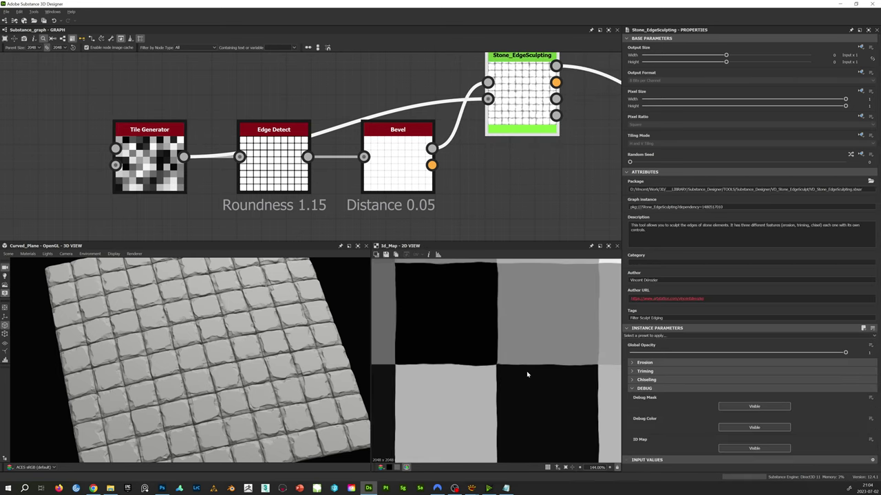
{"action": "middle_click_drag", "start_coordinate": [531, 372], "coordinate": [447, 342]}
{"action": "middle_click_drag", "start_coordinate": [539, 320], "coordinate": [568, 310]}
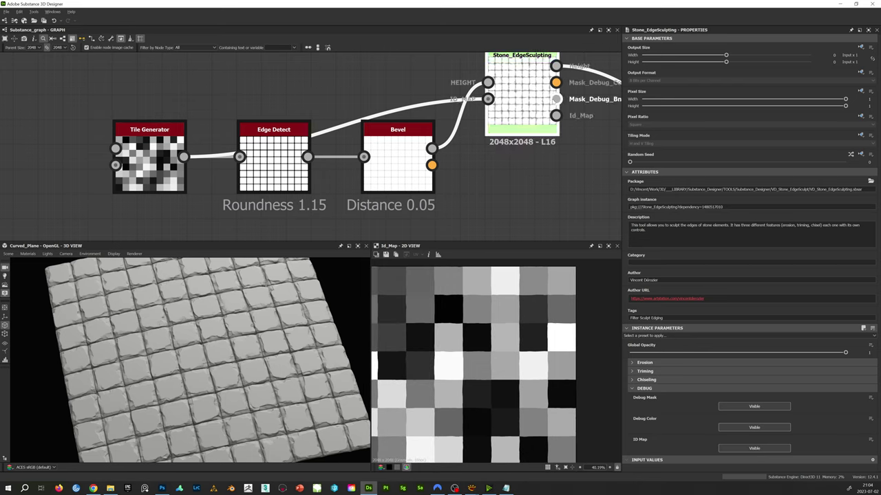
Step: Set Stone_EdgeSculpting's ID Map, Debug Color and Debug Mask back to Hidden and collapse the DEBUG parameter group
{"action": "middle_click_drag", "start_coordinate": [572, 145], "coordinate": [528, 125]}
{"action": "scroll", "coordinate": [548, 148], "scroll_direction": "down", "scroll_amount": 1}
{"action": "scroll", "coordinate": [515, 275], "scroll_direction": "up", "scroll_amount": 2}
{"action": "left_click", "coordinate": [747, 447]}
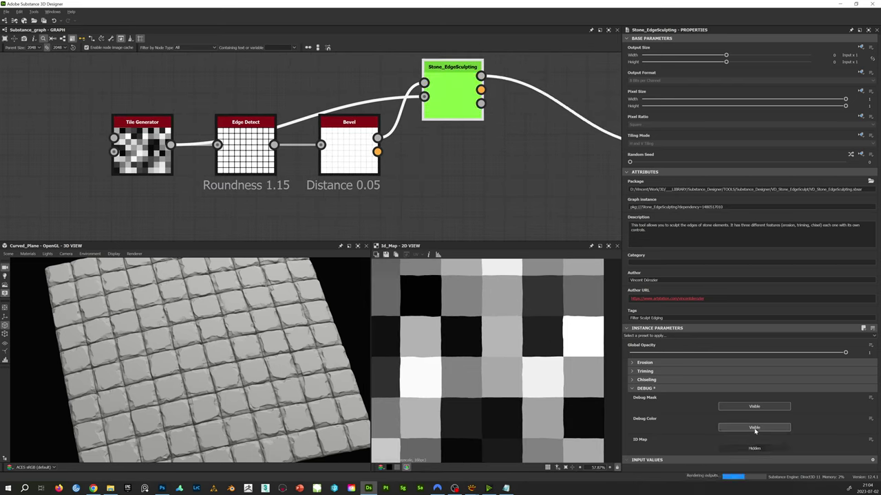
{"action": "left_click", "coordinate": [754, 430]}
{"action": "left_click", "coordinate": [757, 408]}
{"action": "left_click", "coordinate": [645, 388]}
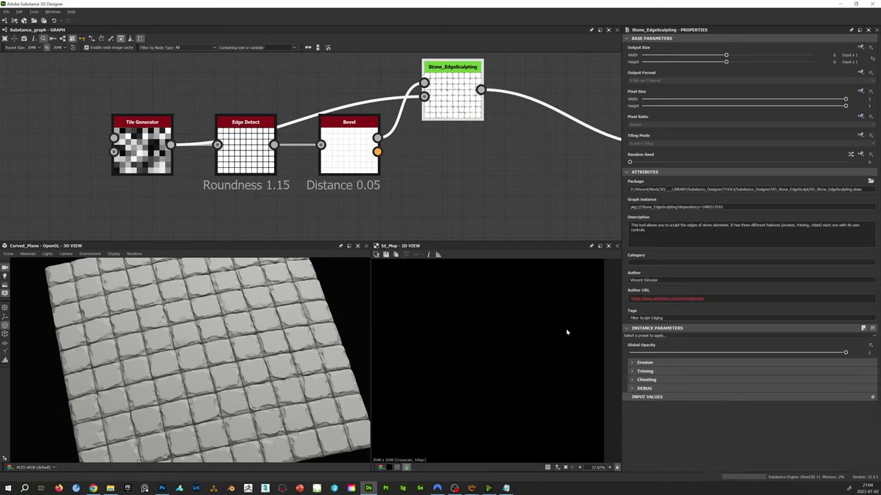
{"action": "scroll", "coordinate": [503, 333], "scroll_direction": "down", "scroll_amount": 3}
{"action": "scroll", "coordinate": [449, 142], "scroll_direction": "down", "scroll_amount": 1}
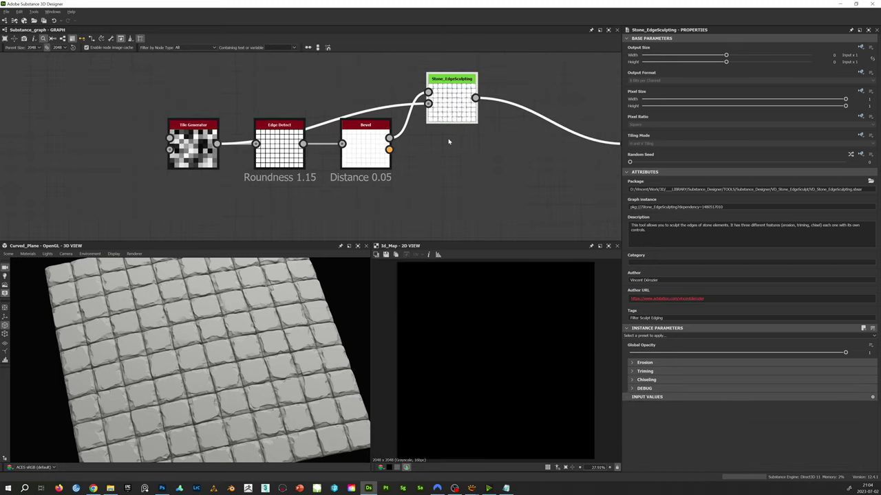
Step: Move the Stone_EdgeSculpting node down in the graph, closer to the Bevel node's level
{"action": "middle_click_drag", "start_coordinate": [381, 68], "coordinate": [391, 108]}
{"action": "left_click", "coordinate": [390, 106]}
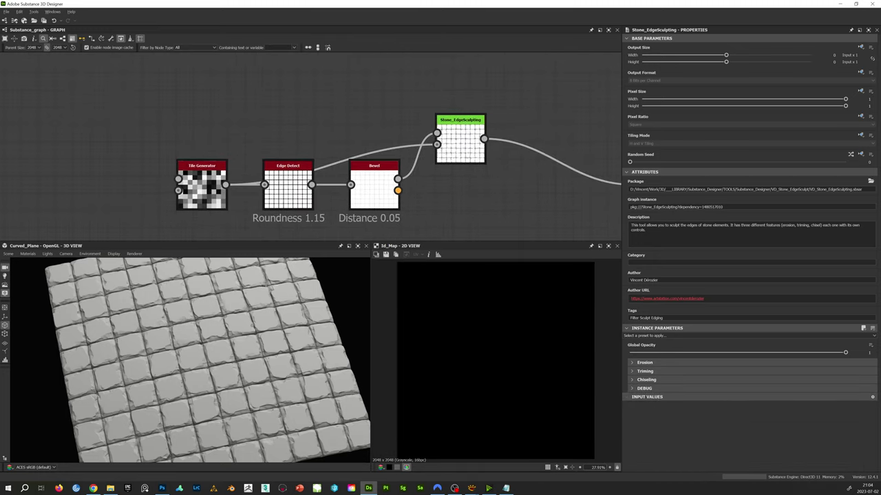
{"action": "left_click_drag", "start_coordinate": [468, 120], "coordinate": [470, 141]}
{"action": "left_click", "coordinate": [467, 96]}
{"action": "middle_click_drag", "start_coordinate": [486, 165], "coordinate": [411, 167]}
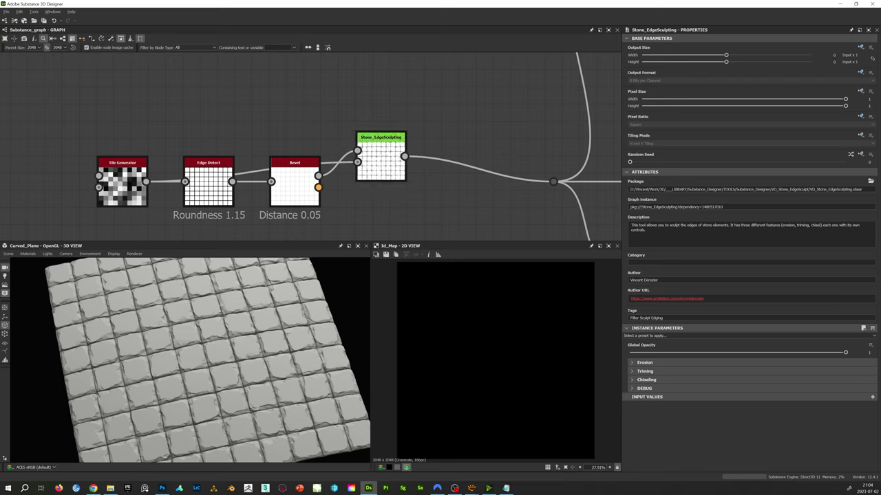
Step: Apply the Default preset to Stone_EdgeSculpting and inspect the sculpted tiles up close in the 3D view
{"action": "left_click", "coordinate": [647, 336]}
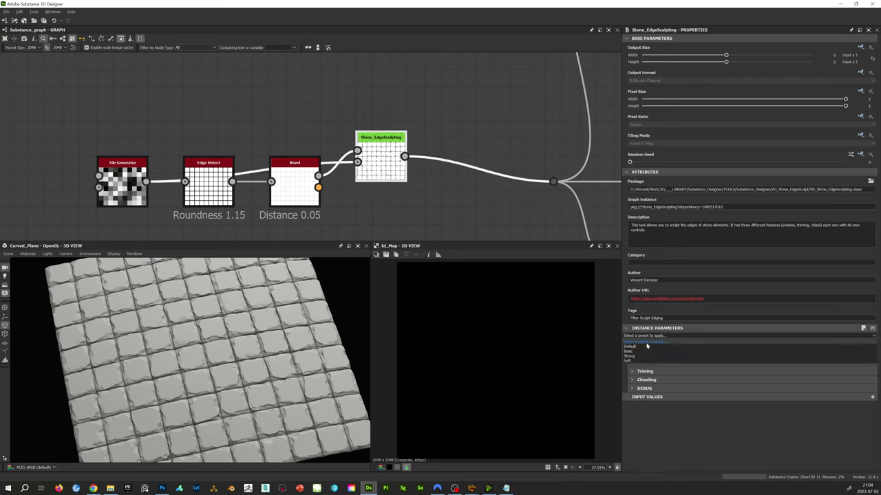
{"action": "left_click", "coordinate": [647, 343]}
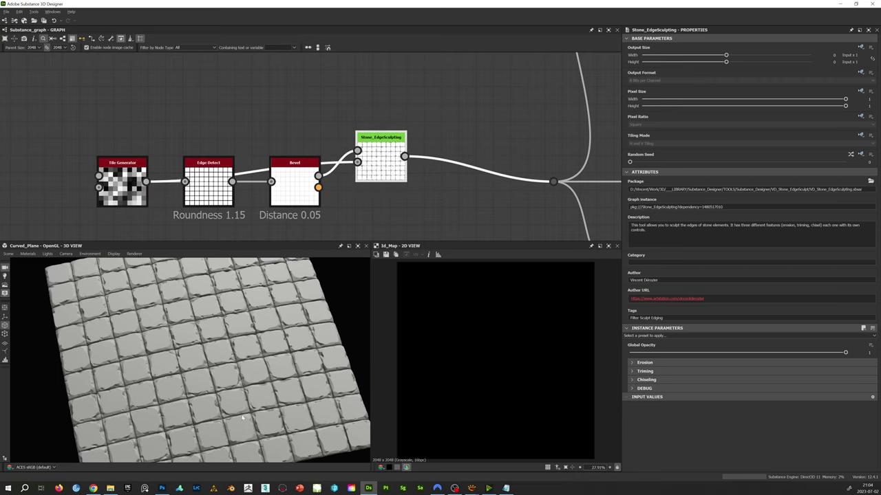
{"action": "left_click_drag", "start_coordinate": [253, 419], "coordinate": [292, 399]}
{"action": "scroll", "coordinate": [275, 385], "scroll_direction": "up", "scroll_amount": 3}
{"action": "scroll", "coordinate": [479, 133], "scroll_direction": "down", "scroll_amount": 4}
Step: Preview the material's Normal output in the 2D view and examine the sculpted tile edges up close
{"action": "middle_click_drag", "start_coordinate": [576, 103], "coordinate": [368, 204]}
{"action": "double_click", "coordinate": [446, 115]}
{"action": "scroll", "coordinate": [570, 307], "scroll_direction": "up", "scroll_amount": 3}
{"action": "scroll", "coordinate": [507, 403], "scroll_direction": "down", "scroll_amount": 2}
{"action": "scroll", "coordinate": [556, 318], "scroll_direction": "up", "scroll_amount": 2}
{"action": "scroll", "coordinate": [520, 332], "scroll_direction": "up", "scroll_amount": 1}
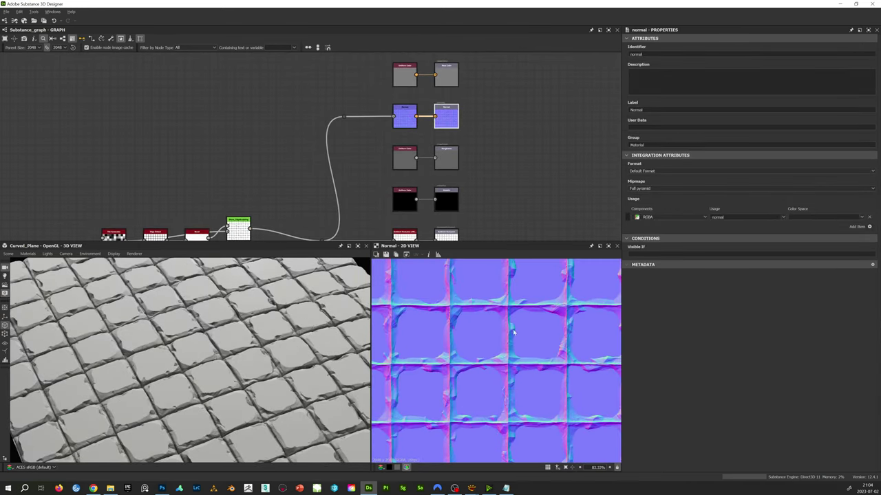
{"action": "middle_click_drag", "start_coordinate": [457, 336], "coordinate": [463, 311]}
Step: Align the Stone_EdgeSculpting node in line with the Bevel node and preview its Height output in the 2D view
{"action": "middle_click_drag", "start_coordinate": [286, 207], "coordinate": [345, 143]}
{"action": "scroll", "coordinate": [303, 160], "scroll_direction": "up", "scroll_amount": 3}
{"action": "left_click_drag", "start_coordinate": [288, 168], "coordinate": [287, 190]}
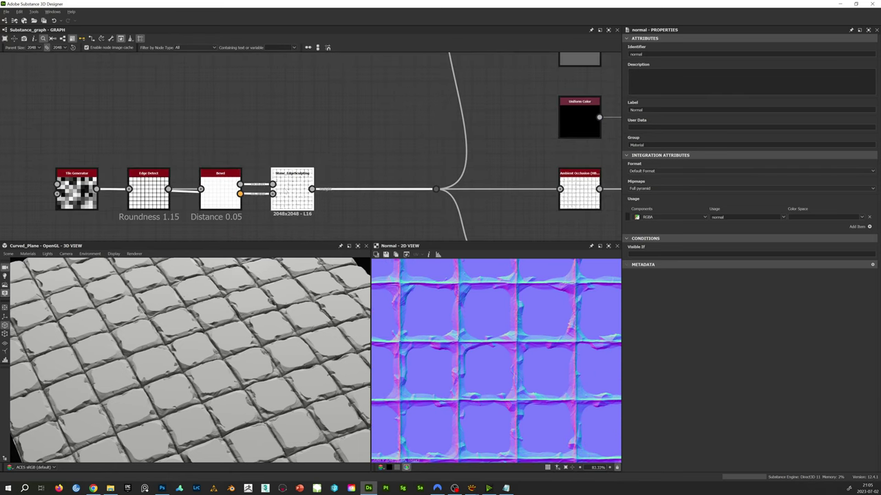
{"action": "double_click", "coordinate": [292, 191]}
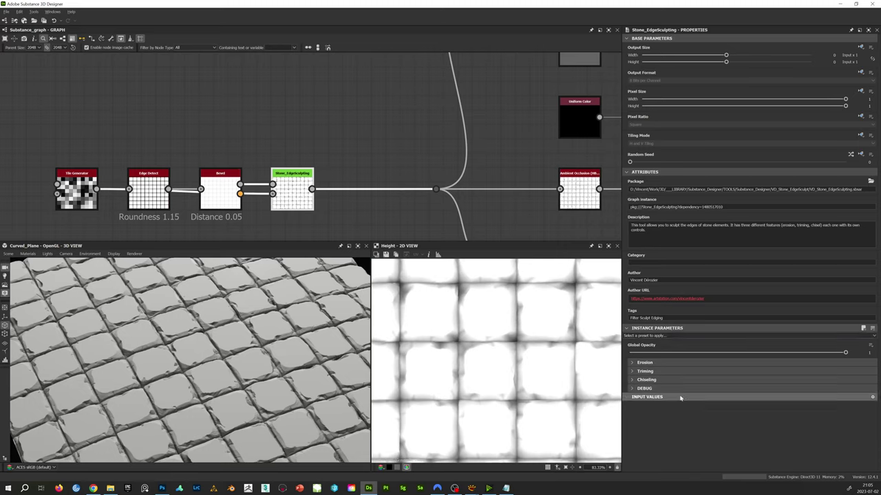
Step: Turn Chiseling and Triming OFF in the Stone_EdgeSculpting parameters
{"action": "left_click", "coordinate": [647, 380]}
{"action": "left_click", "coordinate": [747, 399]}
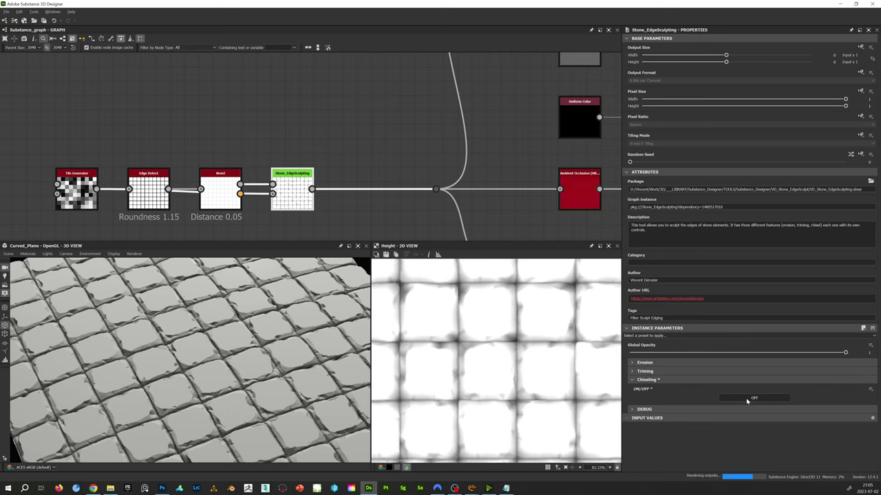
{"action": "left_click", "coordinate": [748, 399]}
{"action": "left_click", "coordinate": [644, 371]}
{"action": "left_click", "coordinate": [754, 390]}
Step: Examine the erosion-only edges in the Normal output's 2D preview, with Stone_EdgeSculpting's parameters shown
{"action": "middle_click_drag", "start_coordinate": [523, 86], "coordinate": [404, 190]}
{"action": "double_click", "coordinate": [535, 91]}
{"action": "middle_click_drag", "start_coordinate": [232, 171], "coordinate": [357, 46]}
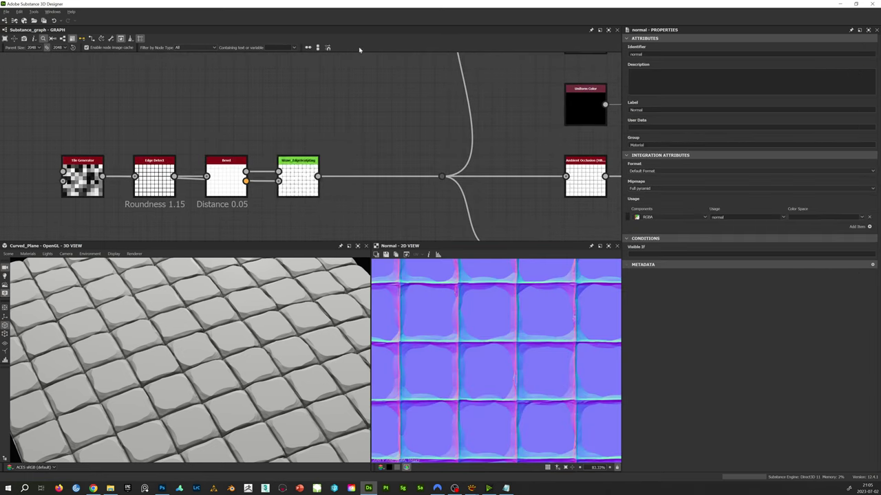
{"action": "left_click", "coordinate": [304, 171]}
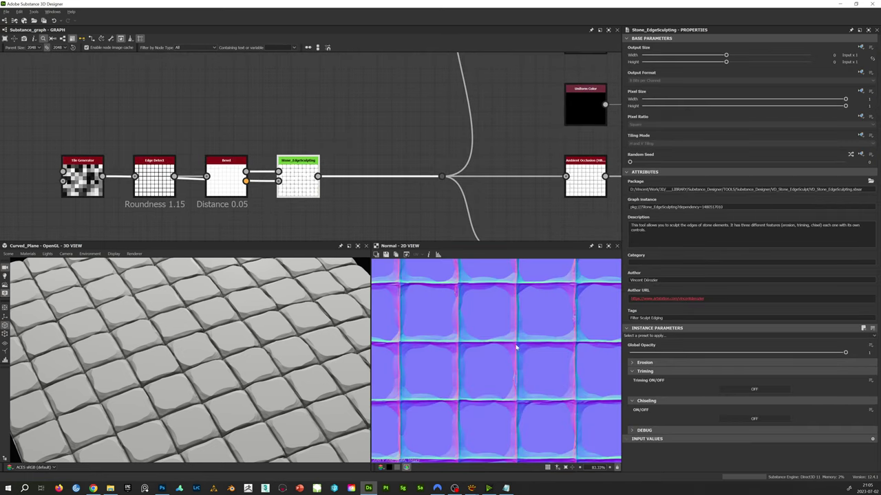
{"action": "scroll", "coordinate": [396, 327], "scroll_direction": "down", "scroll_amount": 3}
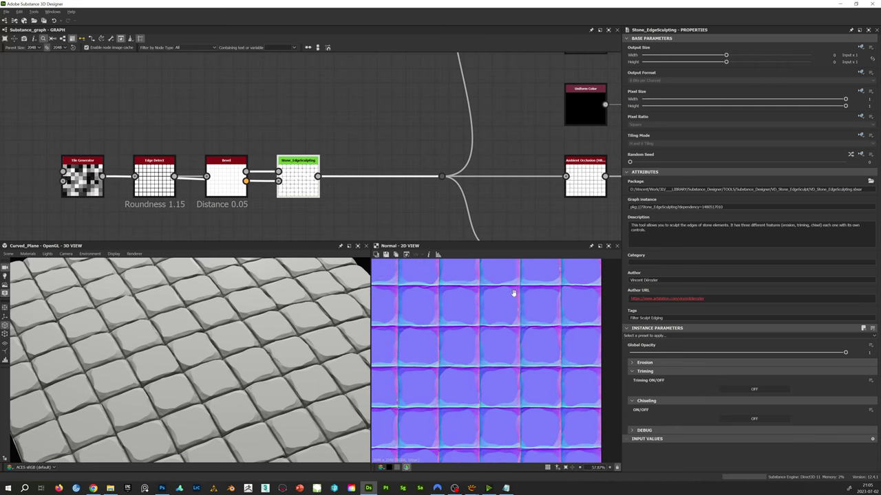
{"action": "middle_click_drag", "start_coordinate": [514, 296], "coordinate": [509, 326]}
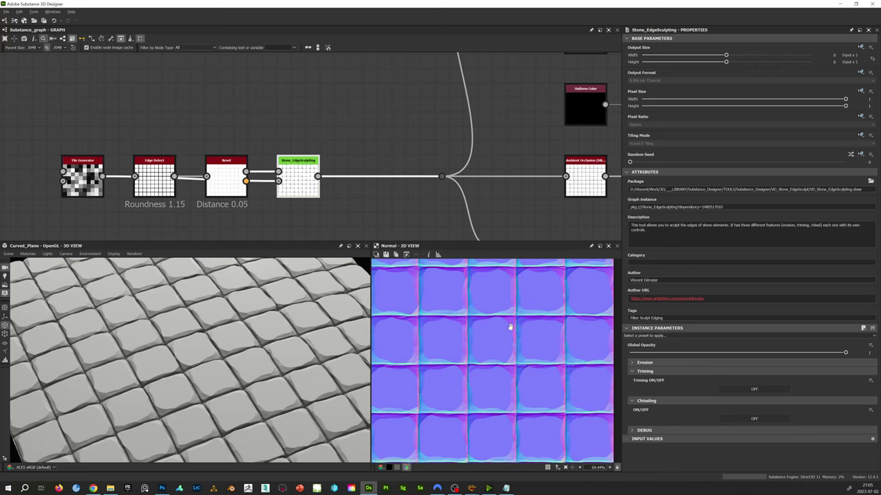
Step: Collapse the Triming and Chiseling parameter groups and expand Erosion to show all its settings
{"action": "left_click", "coordinate": [646, 363]}
{"action": "left_click", "coordinate": [647, 363]}
{"action": "left_click", "coordinate": [649, 372]}
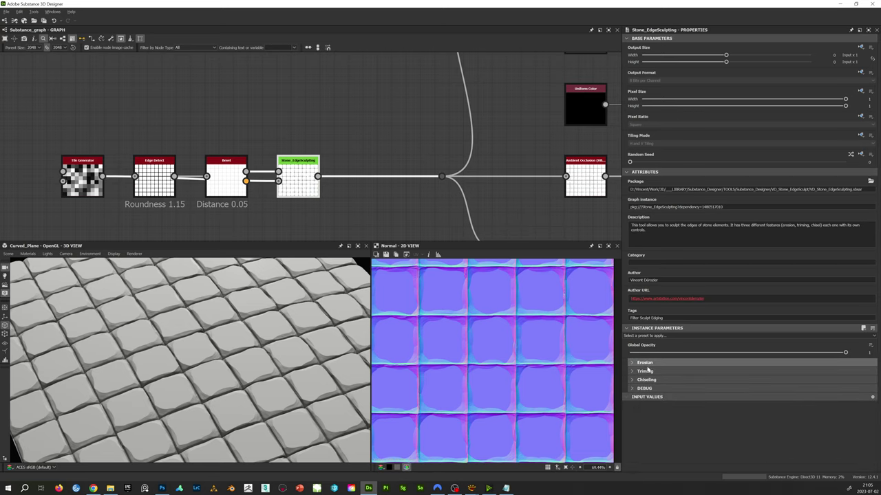
{"action": "left_click", "coordinate": [650, 364]}
{"action": "scroll", "coordinate": [691, 365], "scroll_direction": "down", "scroll_amount": 4}
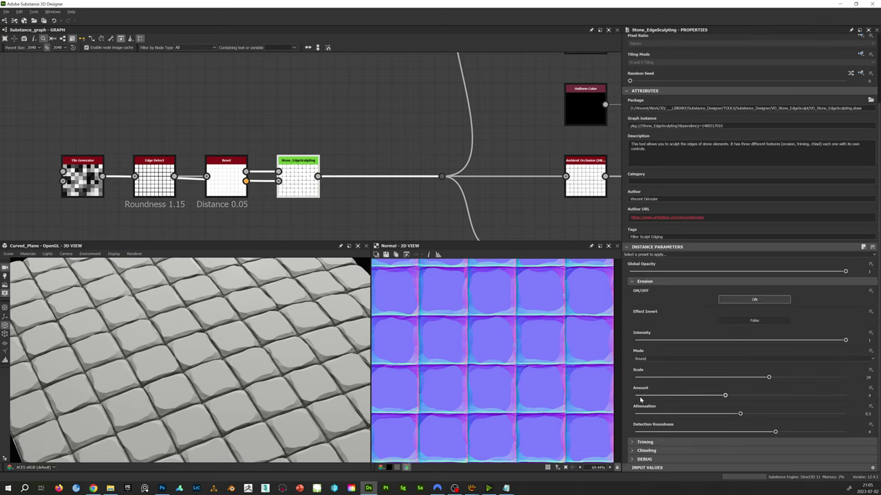
Step: Switch Erosion OFF and back ON to compare the tile edges with and without it
{"action": "left_click", "coordinate": [757, 299]}
{"action": "left_click", "coordinate": [760, 381]}
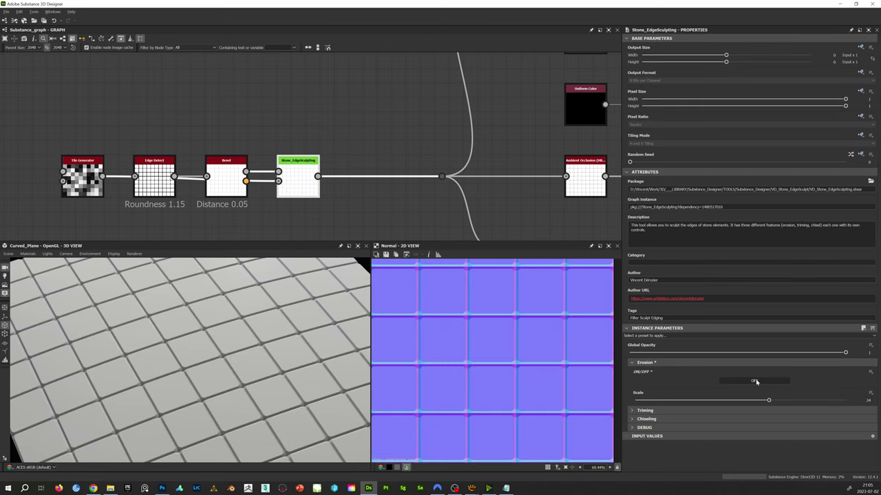
{"action": "scroll", "coordinate": [747, 421], "scroll_direction": "down", "scroll_amount": 3}
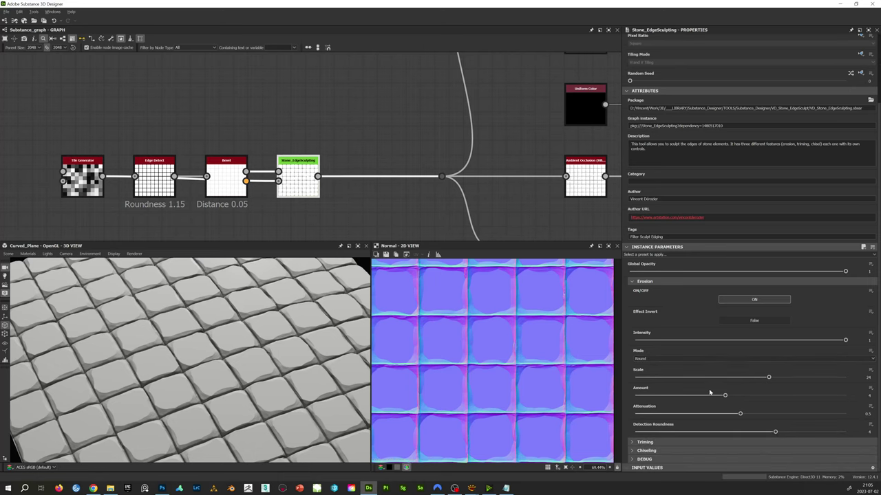
Step: Try lower Erosion Intensity values such as 0.54 and restore the Intensity to 1
{"action": "left_click_drag", "start_coordinate": [759, 340], "coordinate": [871, 340]}
{"action": "left_click", "coordinate": [749, 341]}
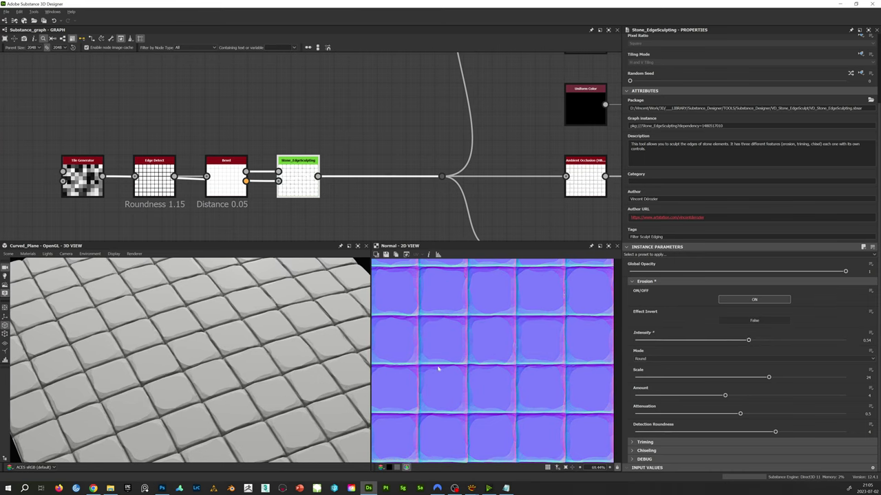
{"action": "left_click_drag", "start_coordinate": [687, 341], "coordinate": [846, 340]}
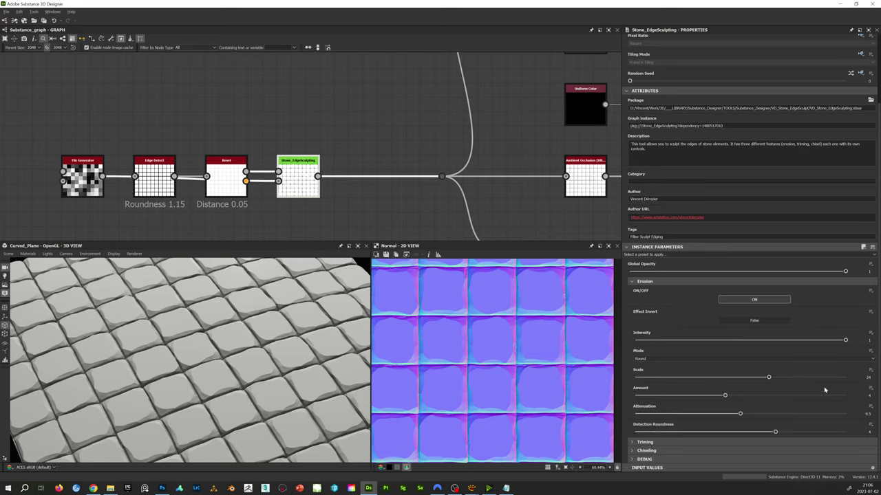
Step: Set the Erosion Scale to 32 and the Amount to 5
{"action": "left_click", "coordinate": [868, 377]}
{"action": "type", "text": "32"}
{"action": "key", "text": "Return"}
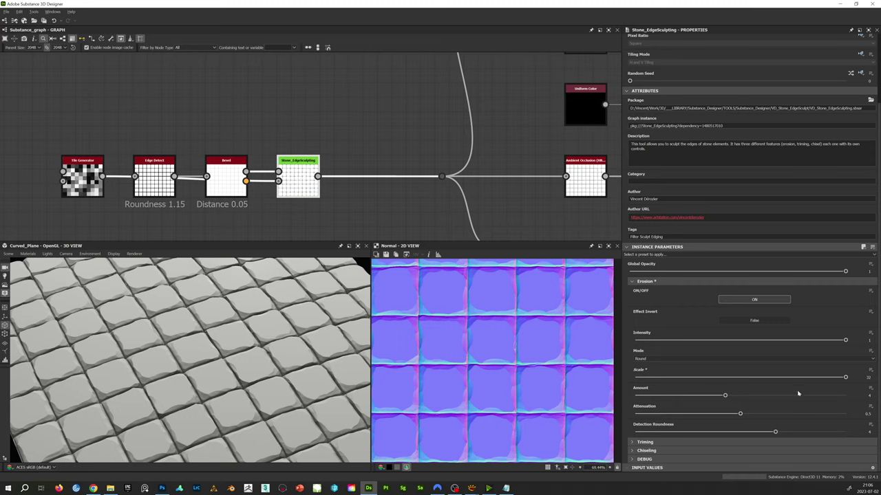
{"action": "type", "text": "5"}
{"action": "key", "text": "Return"}
{"action": "left_click_drag", "start_coordinate": [759, 397], "coordinate": [772, 411]}
{"action": "left_click", "coordinate": [866, 396]}
{"action": "type", "text": "5"}
{"action": "key", "text": "Return"}
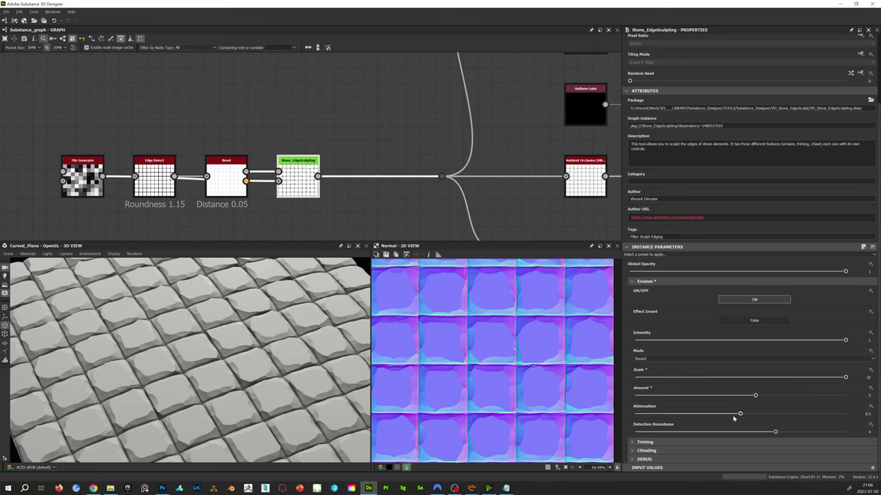
Step: Try an Erosion Attenuation of 0.77 and restore it to 0.5
{"action": "mouse_move", "coordinate": [682, 416]}
{"action": "left_mouse_down"}
{"action": "mouse_move", "coordinate": [671, 414]}
{"action": "mouse_move", "coordinate": [820, 420]}
{"action": "mouse_move", "coordinate": [802, 417]}
{"action": "left_mouse_up"}
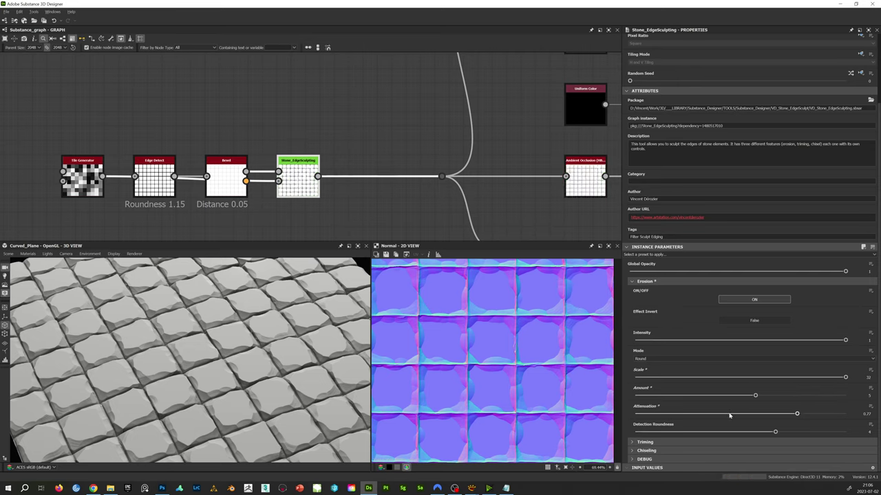
{"action": "left_click", "coordinate": [866, 414]}
{"action": "type", "text": "0.5"}
{"action": "key", "text": "Return"}
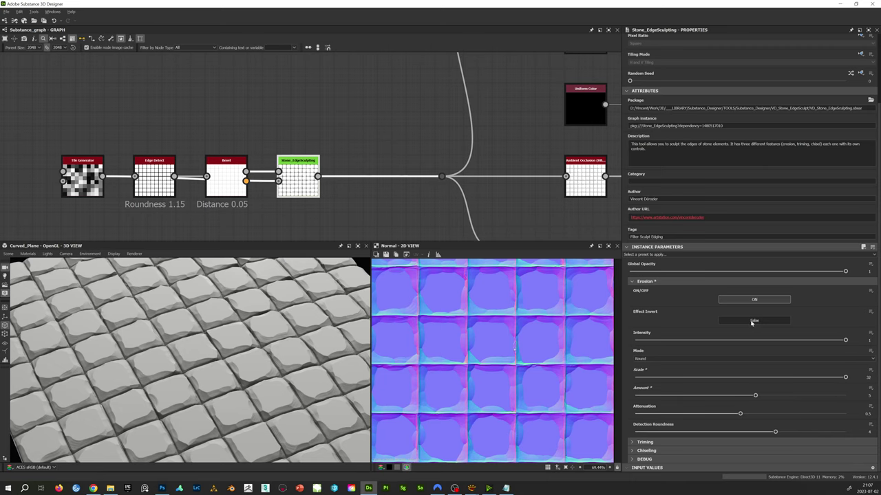
Step: Set the Erosion Effect Invert to True and inspect the isolated edge chips in the normal map
{"action": "left_click", "coordinate": [751, 321]}
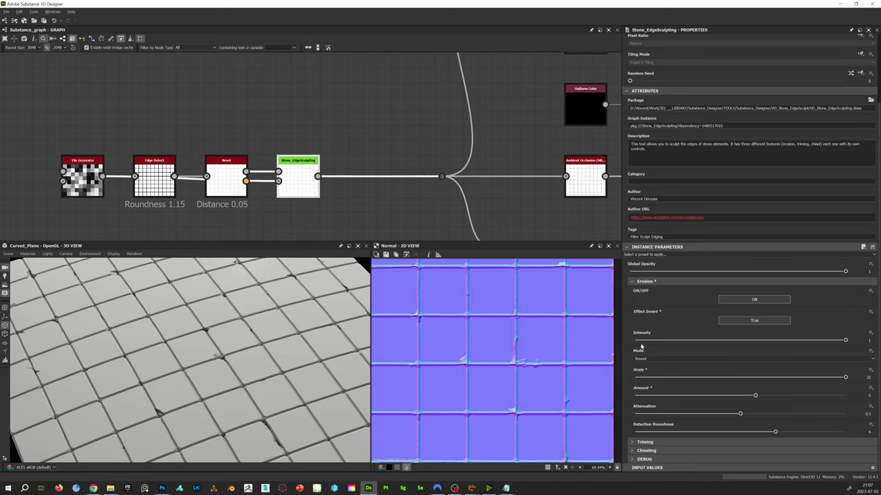
{"action": "scroll", "coordinate": [498, 364], "scroll_direction": "up", "scroll_amount": 5}
{"action": "scroll", "coordinate": [498, 363], "scroll_direction": "down", "scroll_amount": 6}
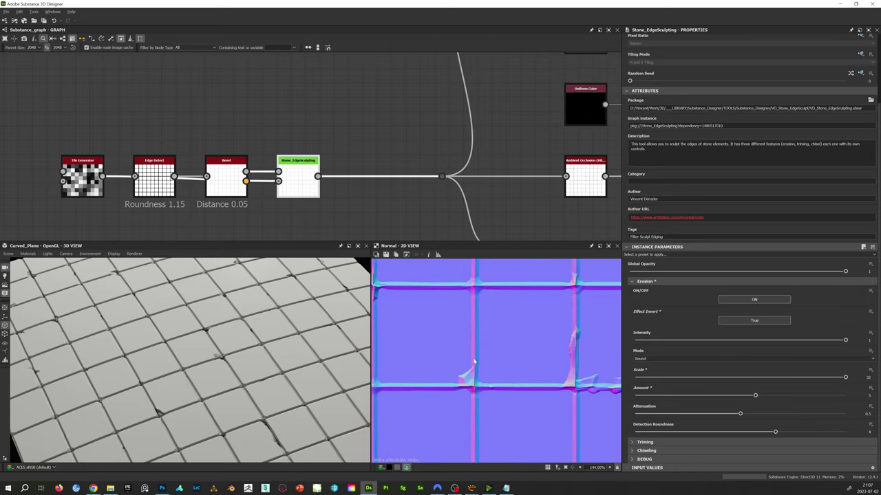
Step: Set the inverted Erosion's Scale to 20, Amount to 6.6 and Attenuation to 0.13, checking the tiles in the 3D view
{"action": "left_click", "coordinate": [721, 373]}
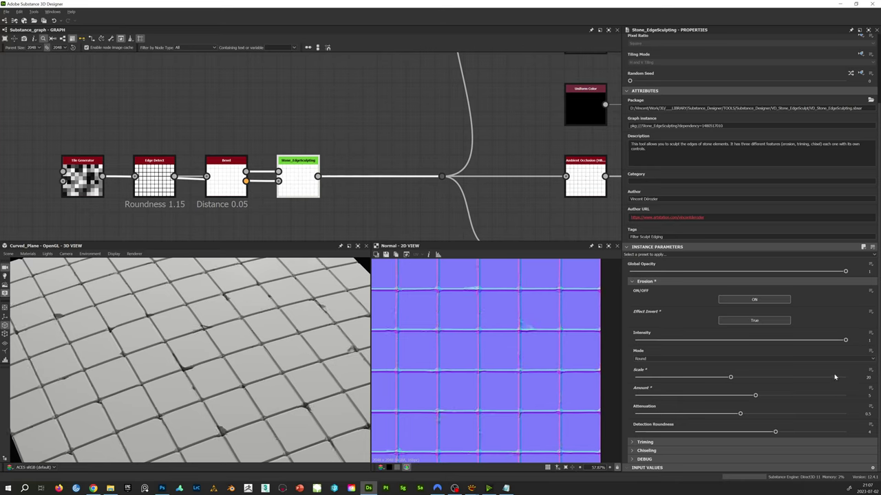
{"action": "left_click", "coordinate": [789, 397]}
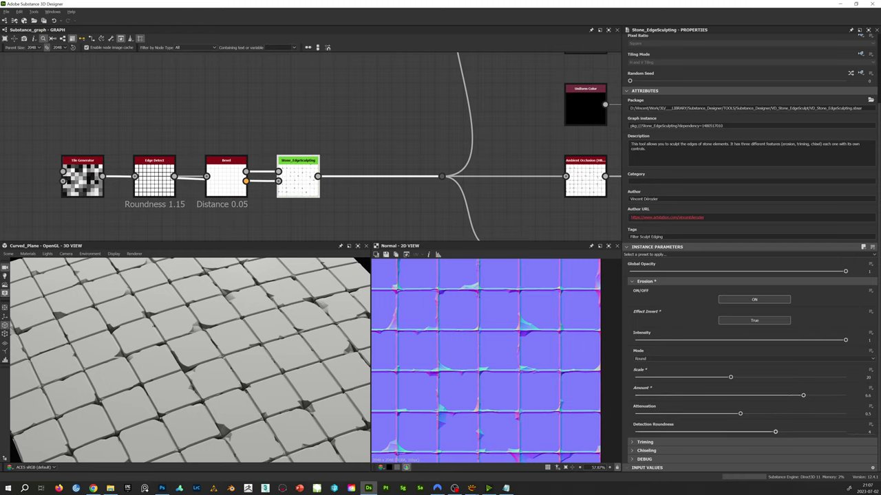
{"action": "type", "text": "0.13"}
{"action": "key", "text": "Return"}
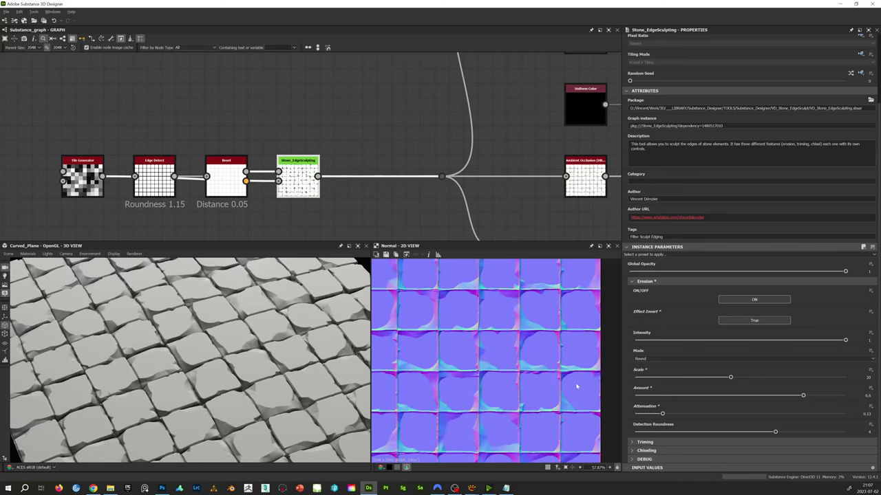
{"action": "left_click_drag", "start_coordinate": [283, 363], "coordinate": [277, 340]}
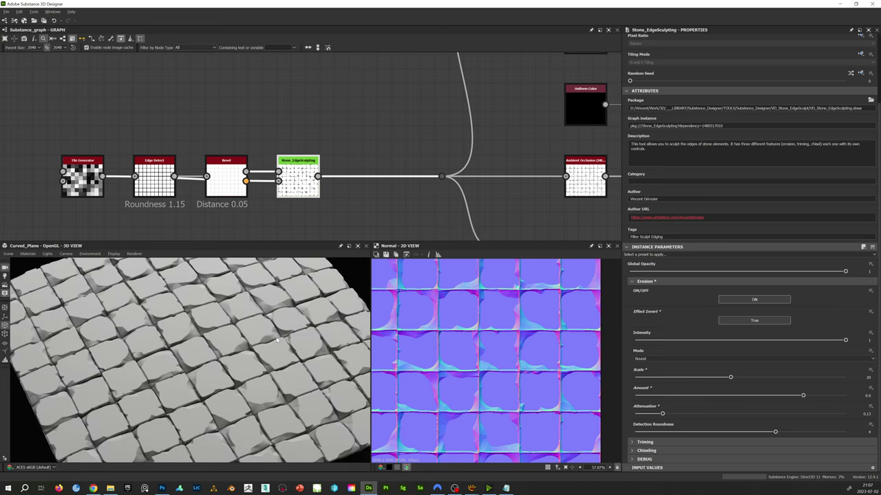
{"action": "left_click_drag", "start_coordinate": [304, 307], "coordinate": [289, 334]}
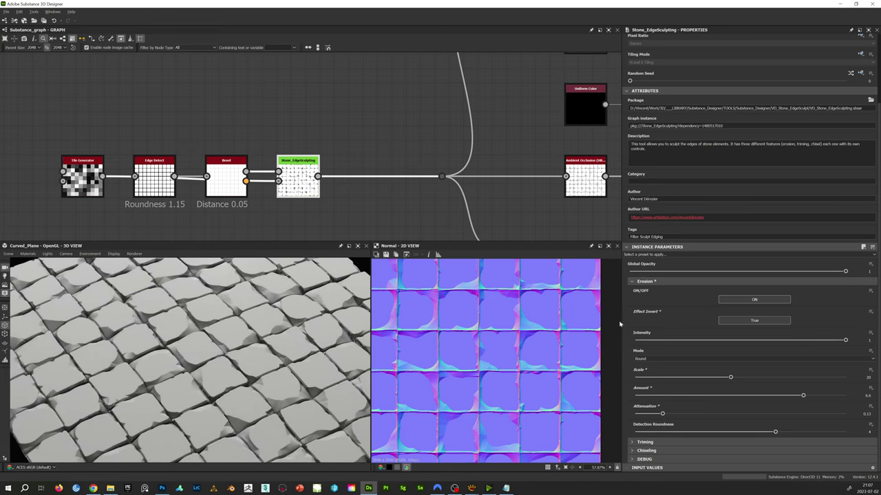
Step: Compare Effect Invert set to False, trying Attenuation 0.47, and restore Effect Invert to True with Attenuation 0.13
{"action": "left_click", "coordinate": [750, 322]}
{"action": "left_click", "coordinate": [752, 322]}
{"action": "left_click", "coordinate": [752, 322]}
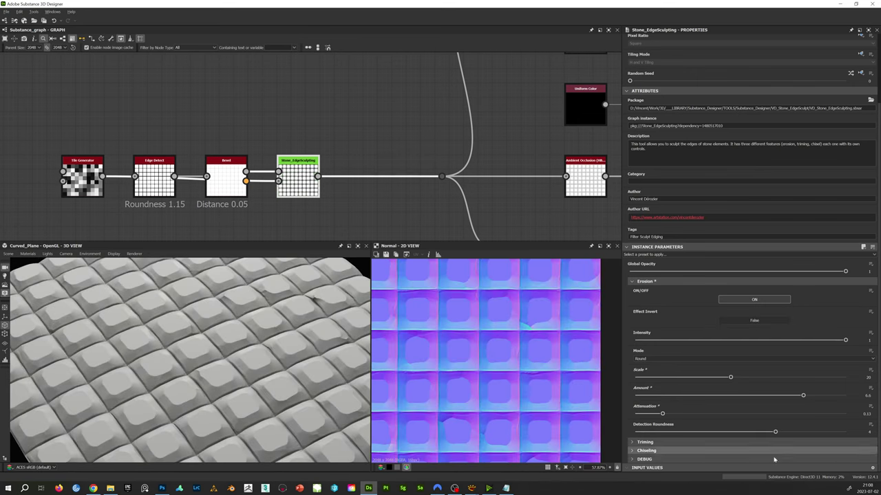
{"action": "left_click", "coordinate": [733, 414]}
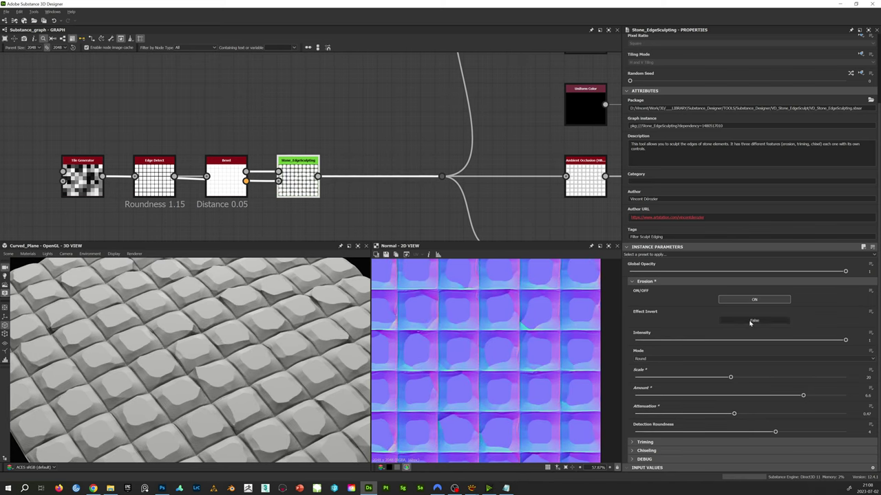
{"action": "left_click", "coordinate": [750, 322]}
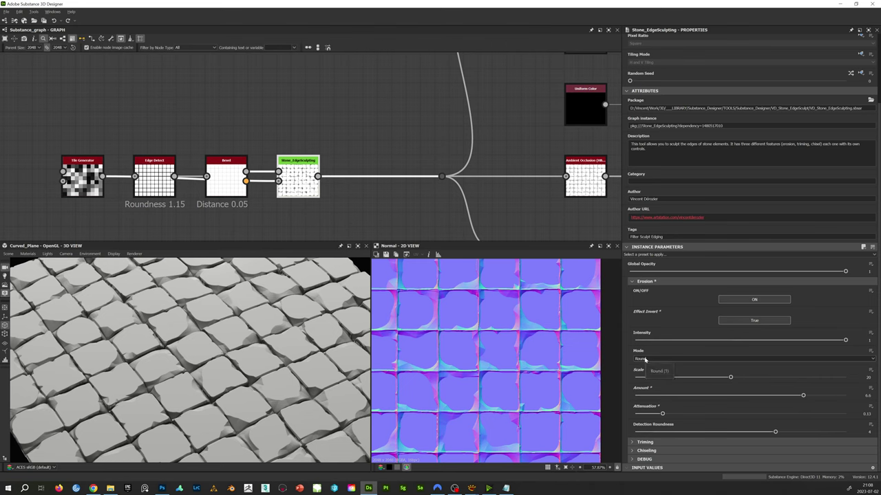
Step: Set the Erosion Mode to Crystal and compare its effect on the tile edges with the Round mode
{"action": "left_click_drag", "start_coordinate": [296, 330], "coordinate": [247, 373]}
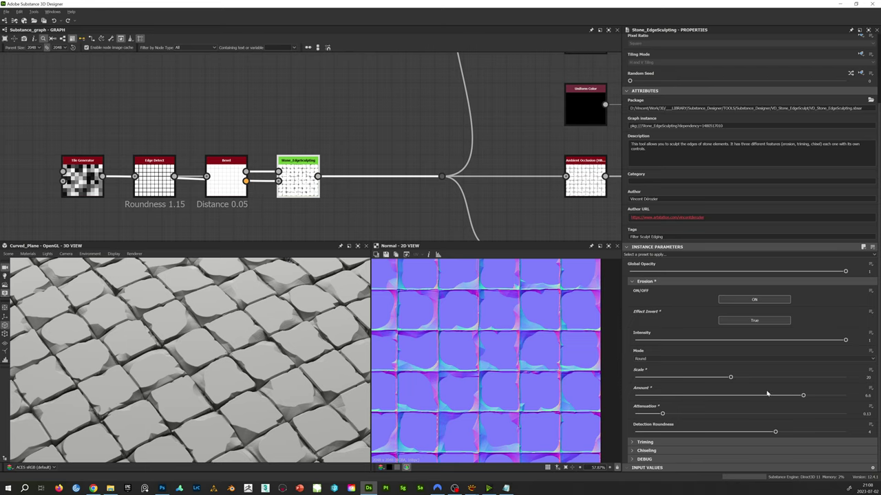
{"action": "left_click", "coordinate": [650, 359]}
{"action": "left_click", "coordinate": [650, 372]}
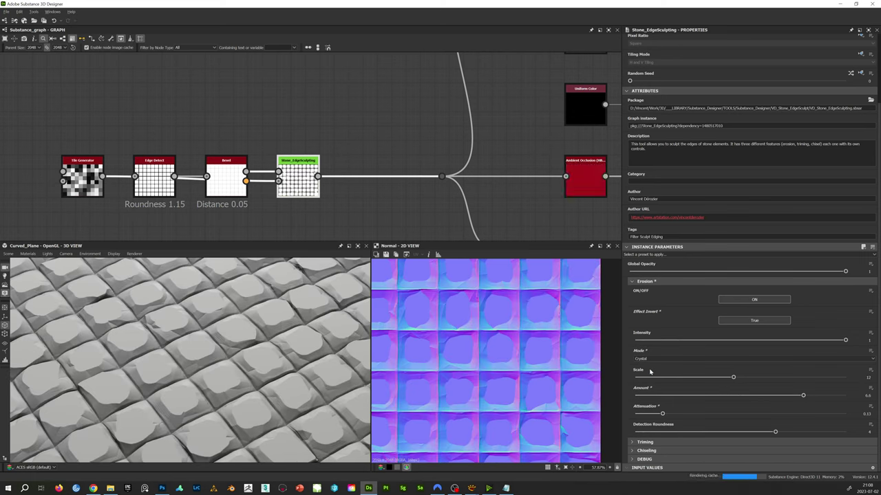
{"action": "left_click", "coordinate": [643, 358]}
{"action": "left_click", "coordinate": [643, 358]}
{"action": "left_click", "coordinate": [644, 360]}
{"action": "left_click", "coordinate": [644, 371]}
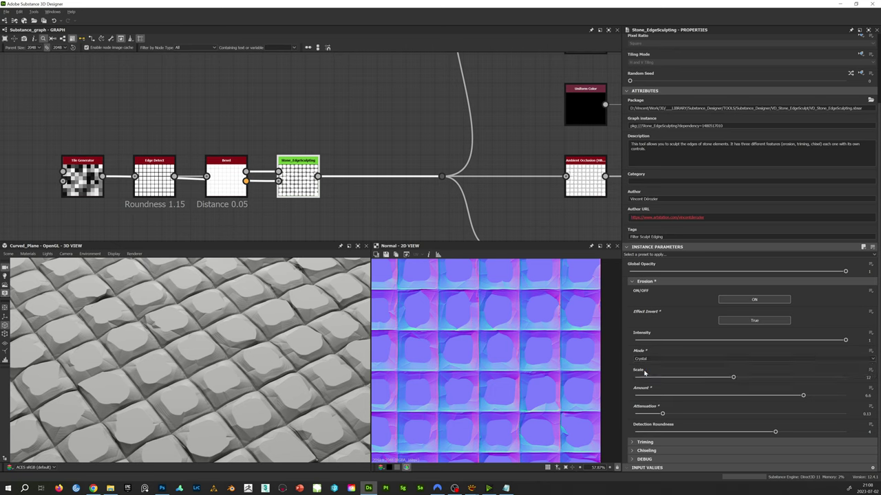
Step: Set the Crystal erosion's Effect Invert to False, its Scale to 20 and its Amount to 6
{"action": "left_click", "coordinate": [743, 323]}
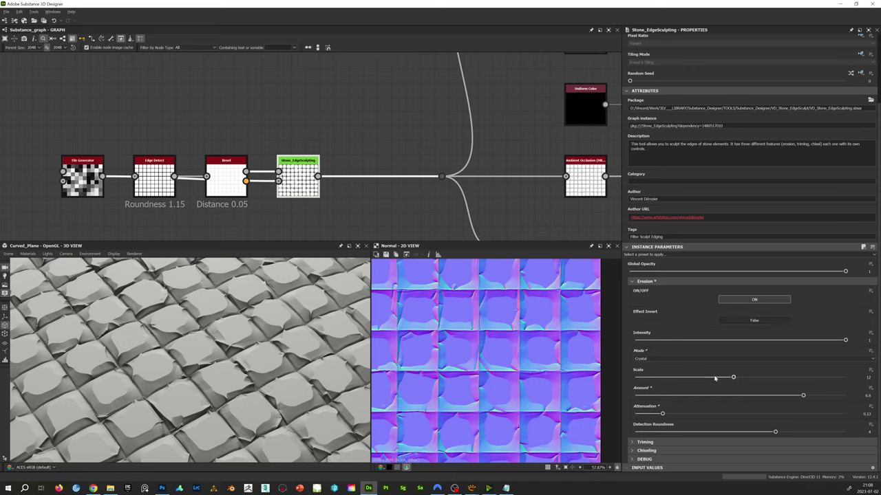
{"action": "key", "text": "Tab"}
{"action": "type", "text": "2"}
{"action": "key", "text": "Return"}
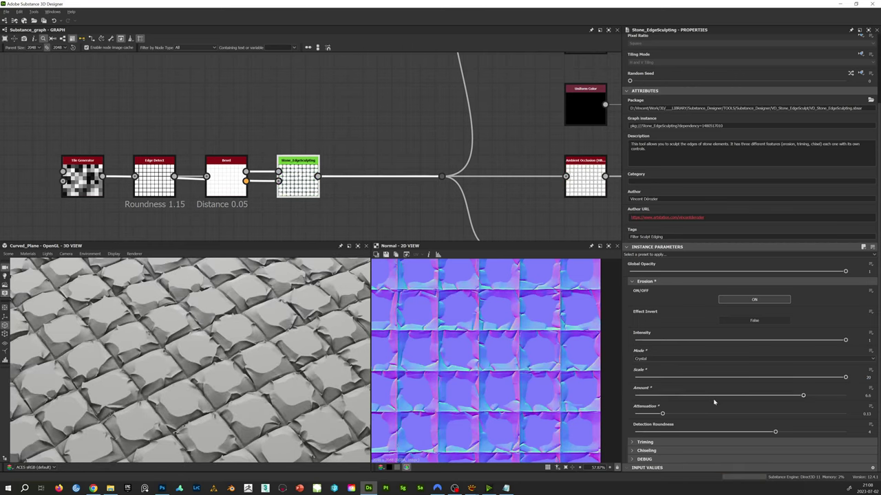
{"action": "key", "text": "Tab"}
{"action": "type", "text": "6"}
{"action": "key", "text": "Return"}
Step: Compare Erosion Attenuation values of 0.34, 0 and 1 on the tiles, and settle on 0.54
{"action": "left_click_drag", "start_coordinate": [662, 413], "coordinate": [707, 415]}
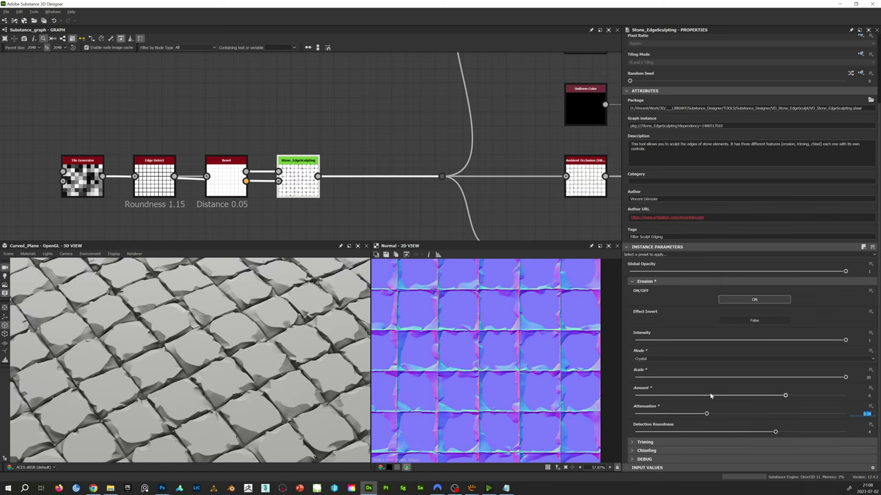
{"action": "left_click_drag", "start_coordinate": [706, 414], "coordinate": [651, 414]}
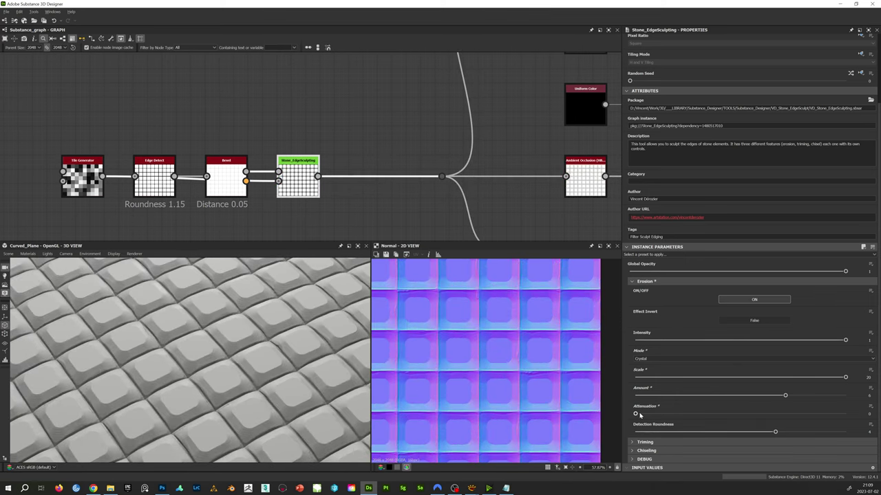
{"action": "left_click_drag", "start_coordinate": [642, 414], "coordinate": [684, 413]}
{"action": "left_click", "coordinate": [784, 413]}
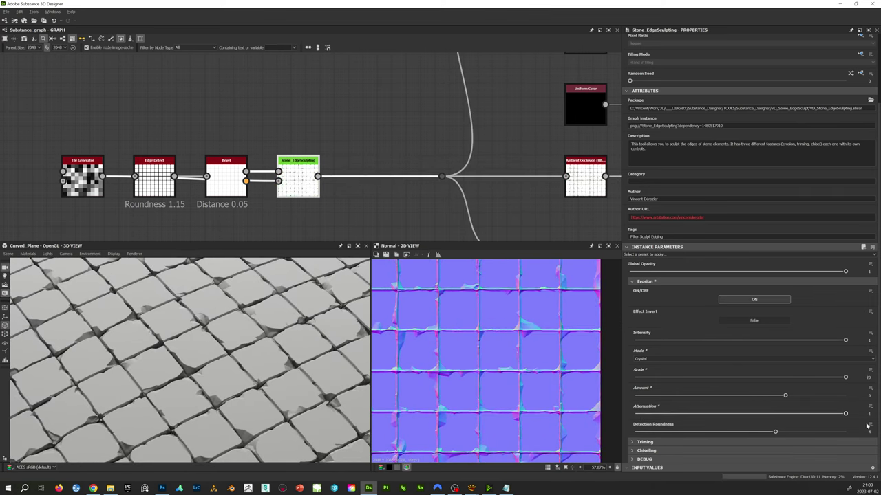
{"action": "left_click_drag", "start_coordinate": [785, 432], "coordinate": [750, 434]}
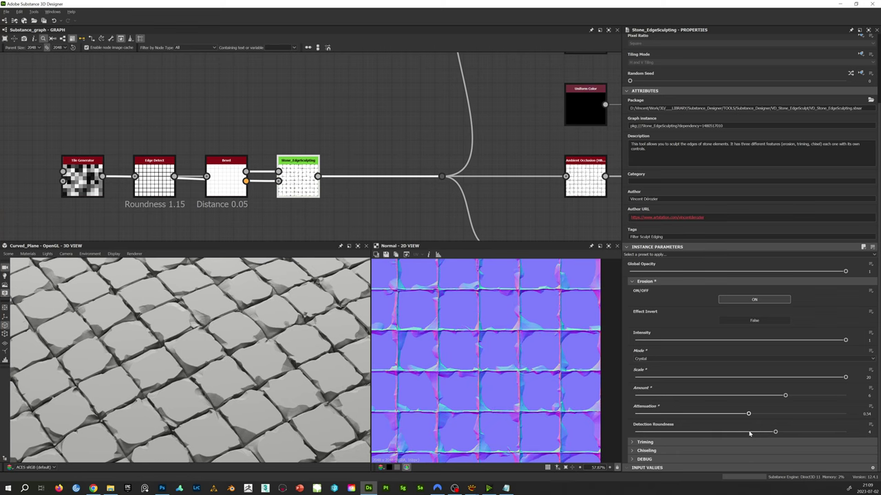
Step: Examine the Crystal erosion on the tile edges from several angles in the 3D view and look through the Mode options
{"action": "right_click_drag", "start_coordinate": [199, 363], "coordinate": [234, 305]}
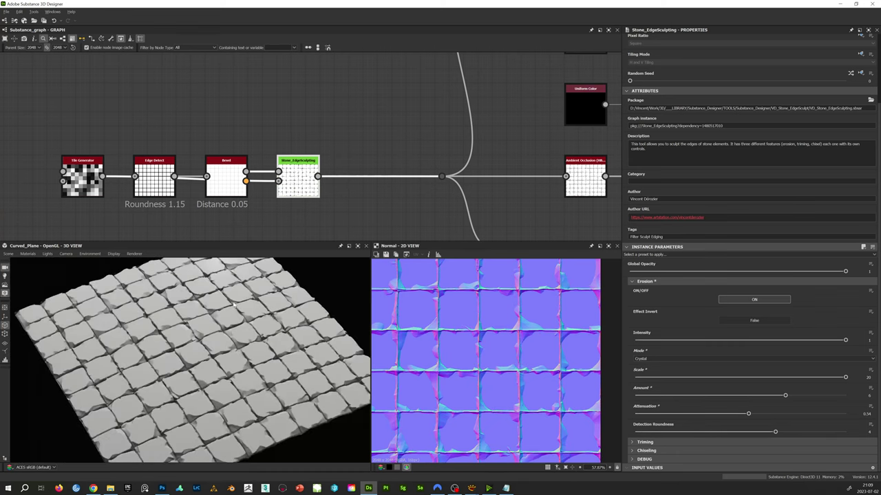
{"action": "right_click_drag", "start_coordinate": [277, 457], "coordinate": [240, 297]}
{"action": "left_click_drag", "start_coordinate": [240, 296], "coordinate": [180, 316]}
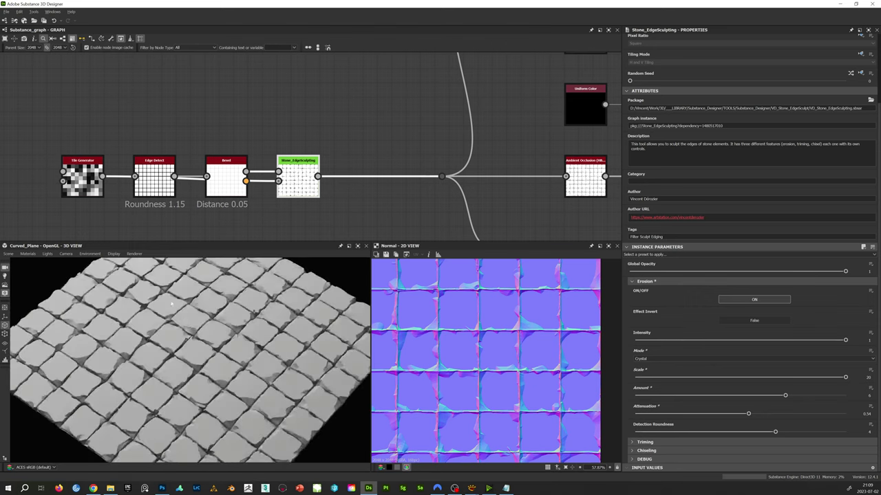
{"action": "right_click_drag", "start_coordinate": [180, 317], "coordinate": [198, 354]}
{"action": "left_click_drag", "start_coordinate": [198, 354], "coordinate": [172, 351]}
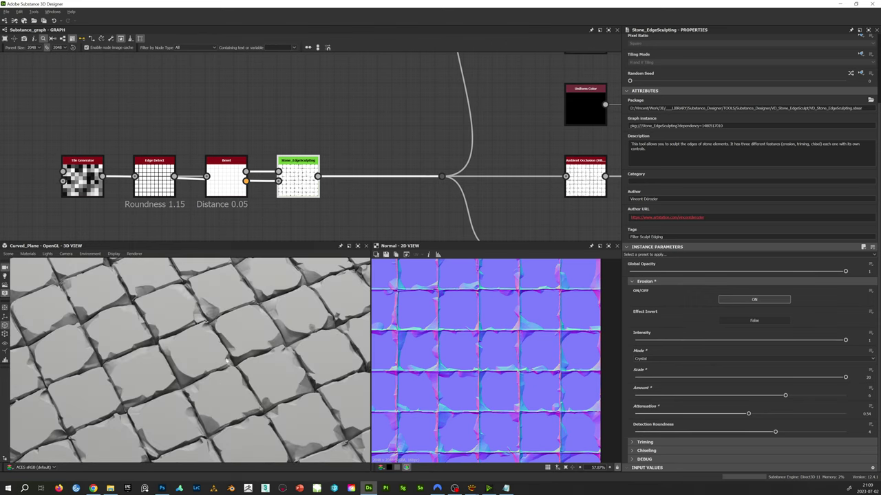
{"action": "right_click_drag", "start_coordinate": [222, 362], "coordinate": [234, 323]}
{"action": "left_click_drag", "start_coordinate": [233, 323], "coordinate": [261, 310]}
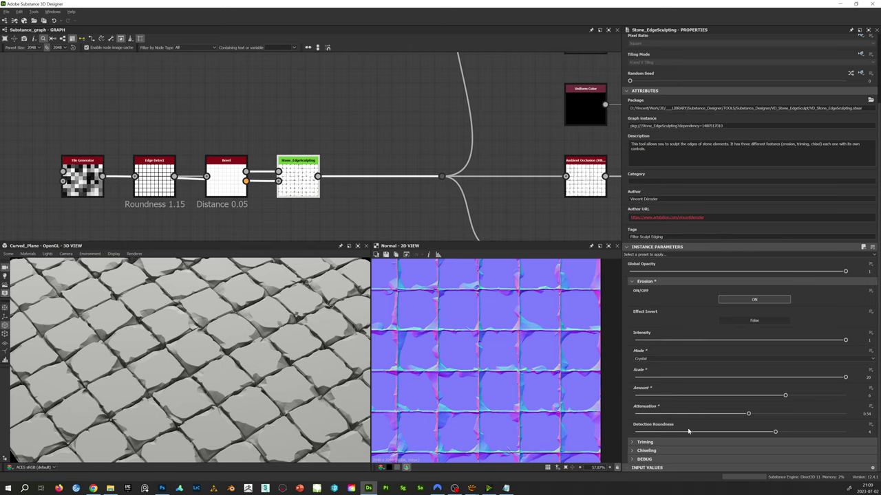
{"action": "left_click", "coordinate": [703, 360]}
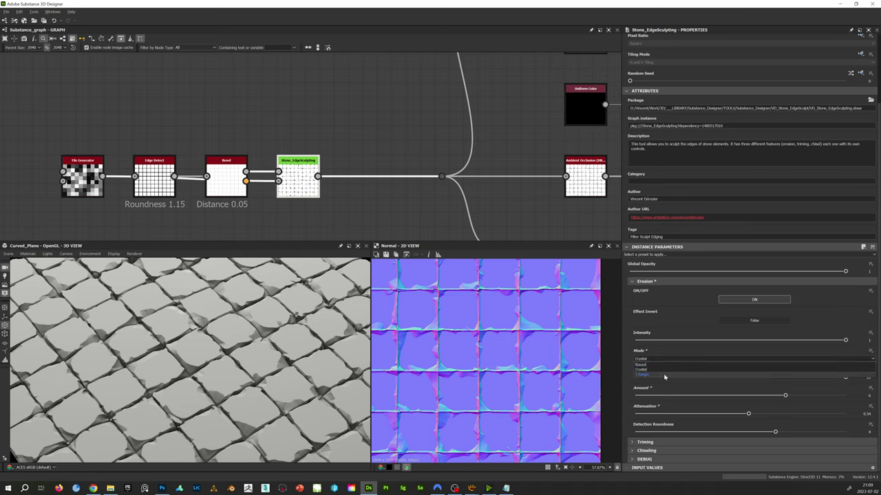
{"action": "left_click", "coordinate": [719, 327]}
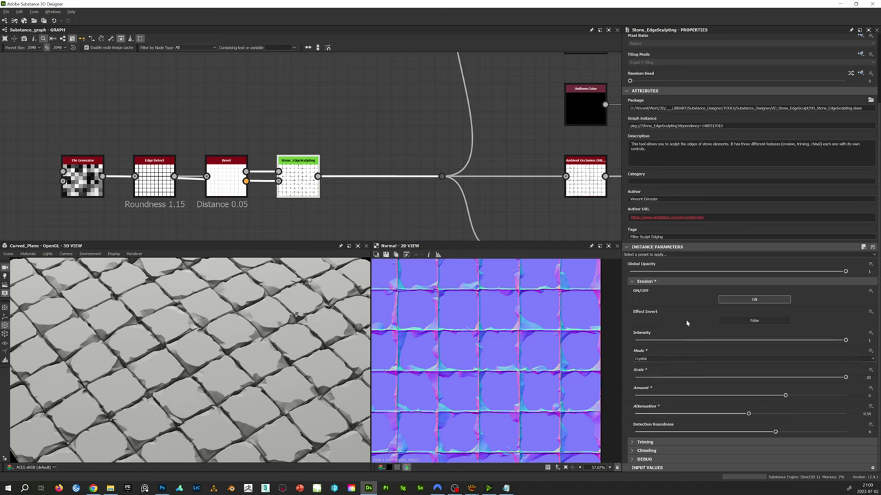
Step: Compare the Crystal erosion with Effect Invert set to True and False in the 3D view, and leave it at True
{"action": "left_click", "coordinate": [732, 321]}
{"action": "left_click", "coordinate": [734, 321]}
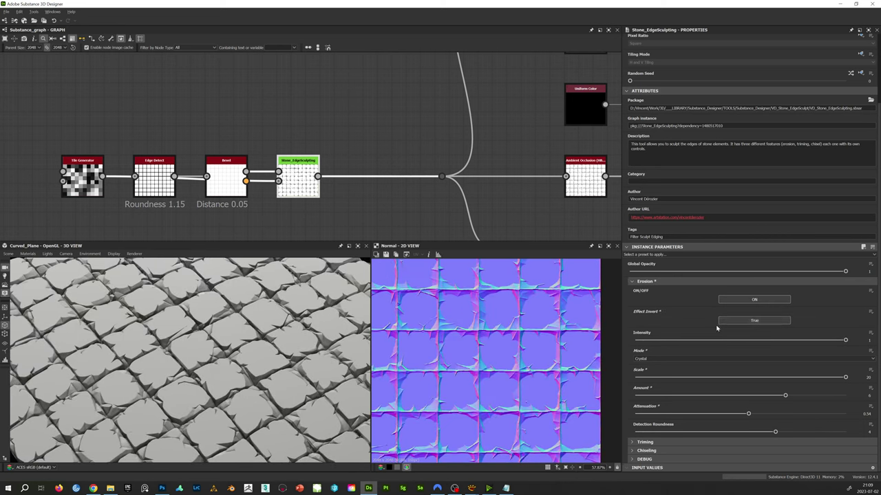
{"action": "left_click_drag", "start_coordinate": [224, 351], "coordinate": [234, 384]}
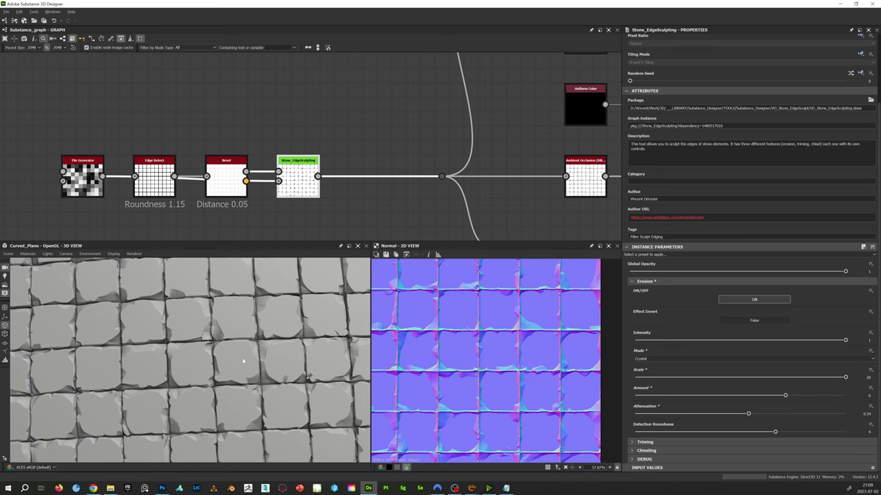
{"action": "left_click_drag", "start_coordinate": [236, 349], "coordinate": [337, 351]}
{"action": "left_click", "coordinate": [757, 321]}
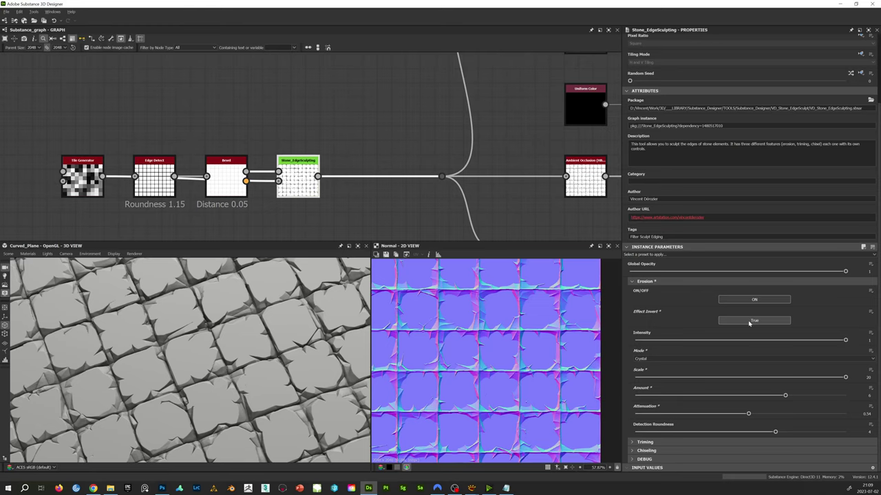
{"action": "left_click", "coordinate": [749, 320]}
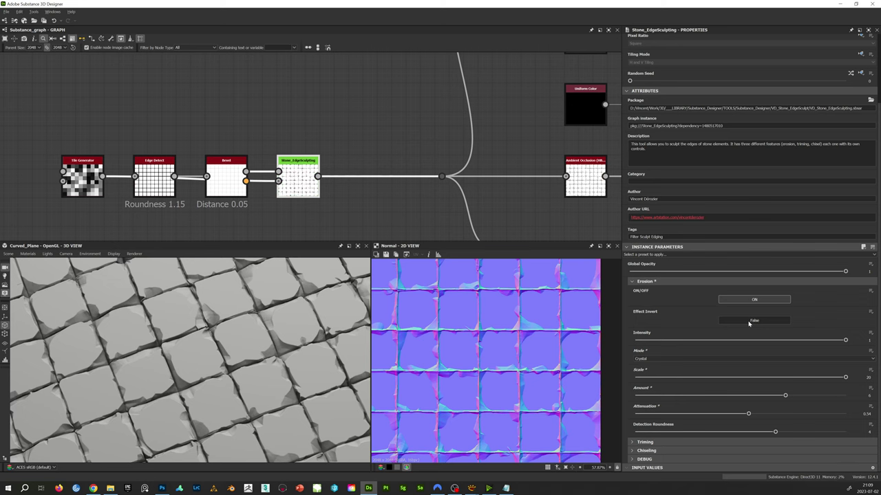
{"action": "left_click", "coordinate": [749, 322]}
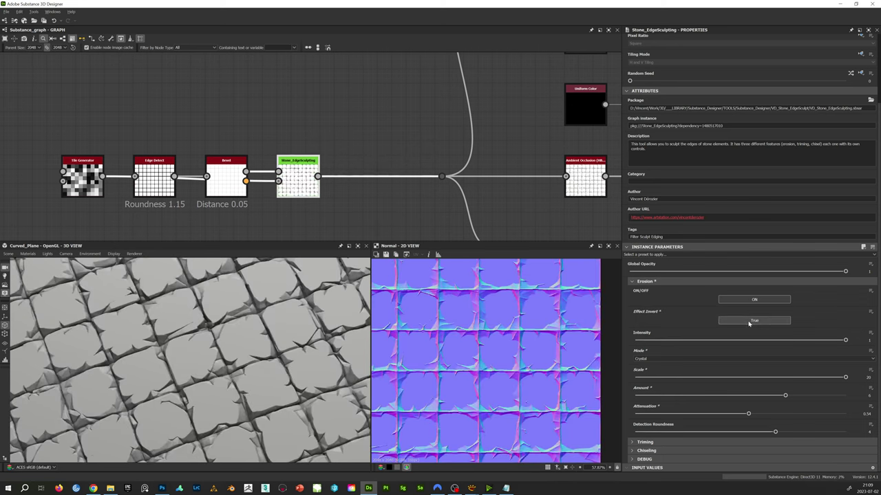
Step: Set the inverted Crystal erosion's Scale to 15 and Attenuation to 0.25, checking the tiles in the 3D view
{"action": "double_click", "coordinate": [869, 378]}
{"action": "type", "text": "15"}
{"action": "key", "text": "Return"}
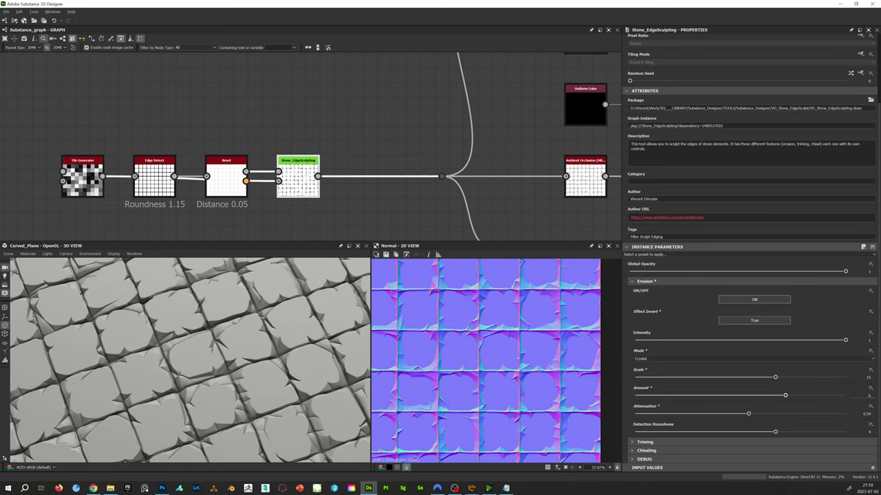
{"action": "double_click", "coordinate": [866, 414]}
{"action": "type", "text": "0.25"}
{"action": "key", "text": "Return"}
{"action": "left_click_drag", "start_coordinate": [313, 344], "coordinate": [264, 374]}
{"action": "scroll", "coordinate": [289, 358], "scroll_direction": "down", "scroll_amount": 3}
{"action": "scroll", "coordinate": [263, 374], "scroll_direction": "up", "scroll_amount": 3}
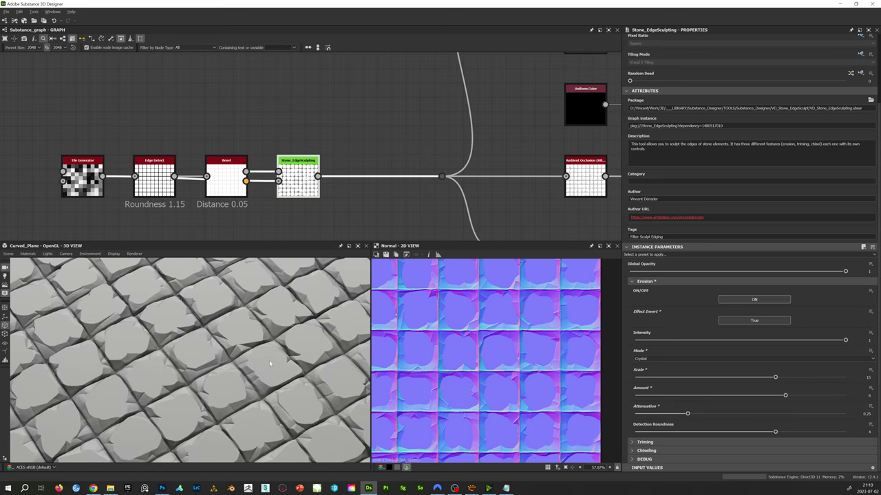
Step: Compare the tiles with Erosion off and on, and set its Mode to Triangle with Effect Invert at False
{"action": "left_click", "coordinate": [732, 302]}
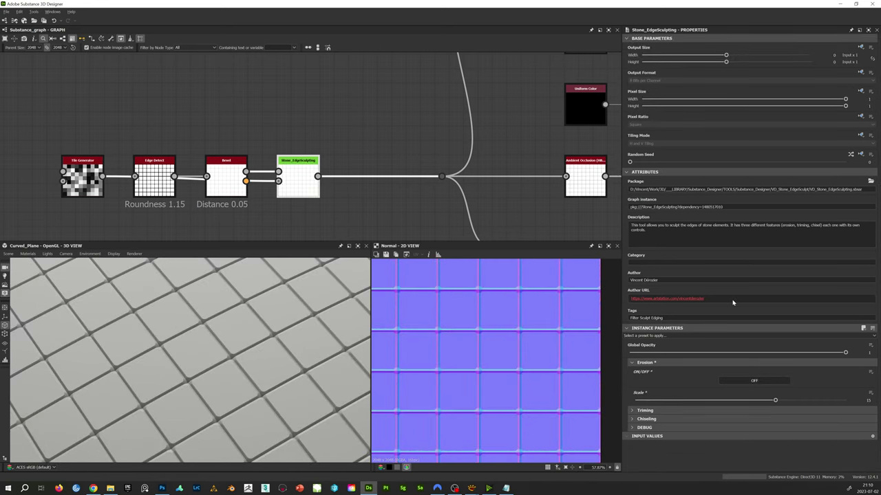
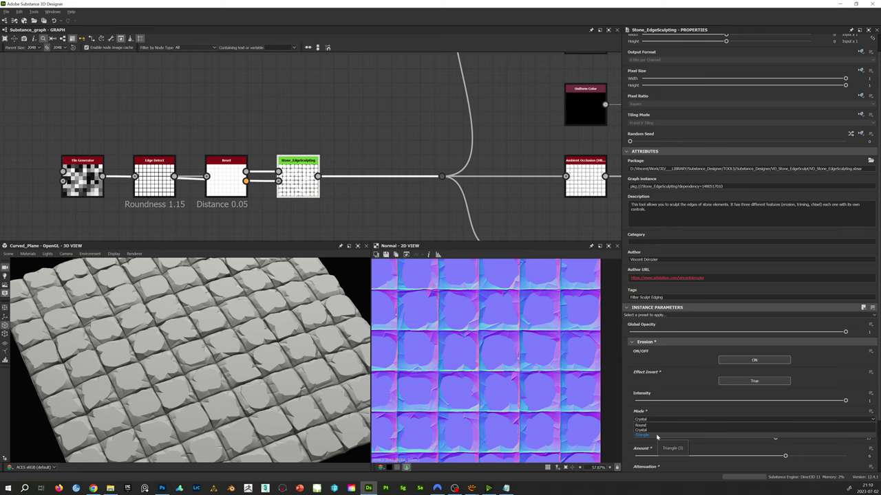
{"action": "left_click", "coordinate": [656, 436]}
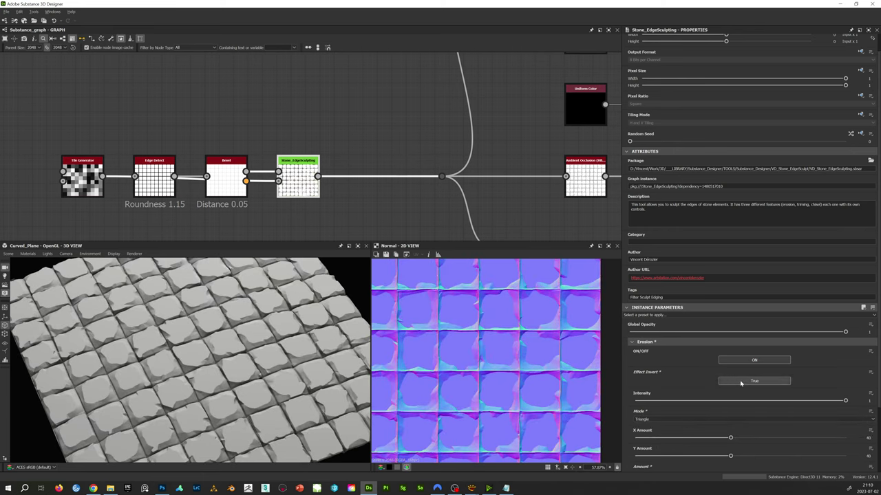
{"action": "left_click", "coordinate": [741, 383]}
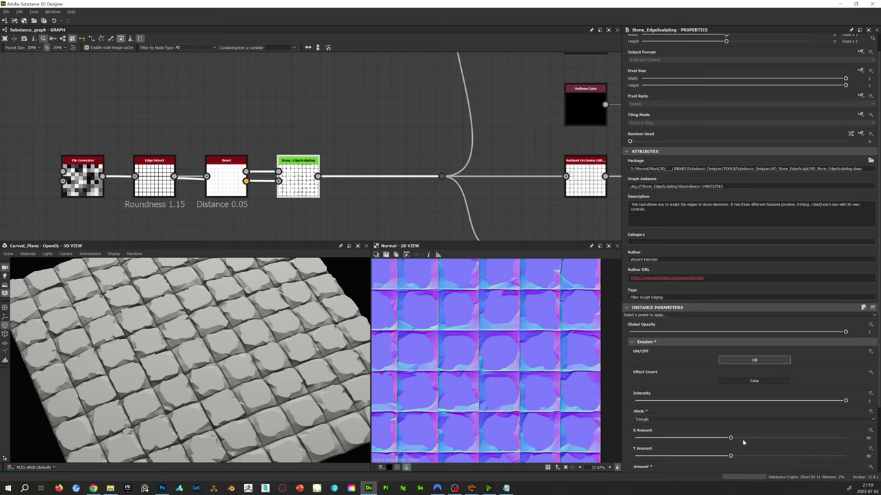
Step: Set both the X Amount and the Y Amount of the Triangle erosion to 50
{"action": "scroll", "coordinate": [727, 392], "scroll_direction": "down", "scroll_amount": 3}
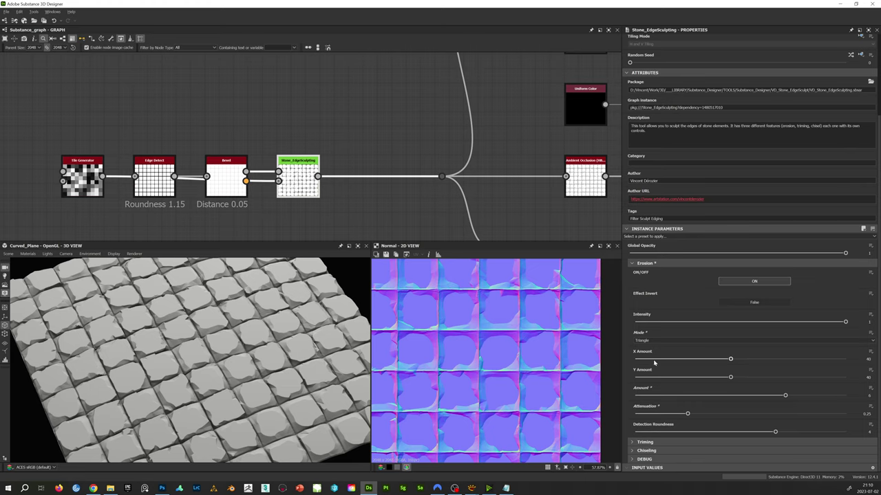
{"action": "left_click", "coordinate": [868, 359]}
{"action": "type", "text": "60"}
{"action": "key", "text": "Tab"}
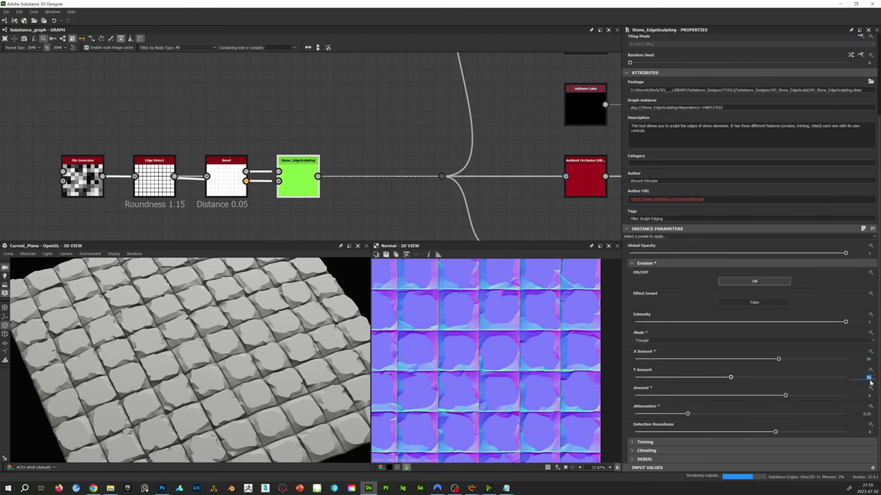
{"action": "type", "text": "50"}
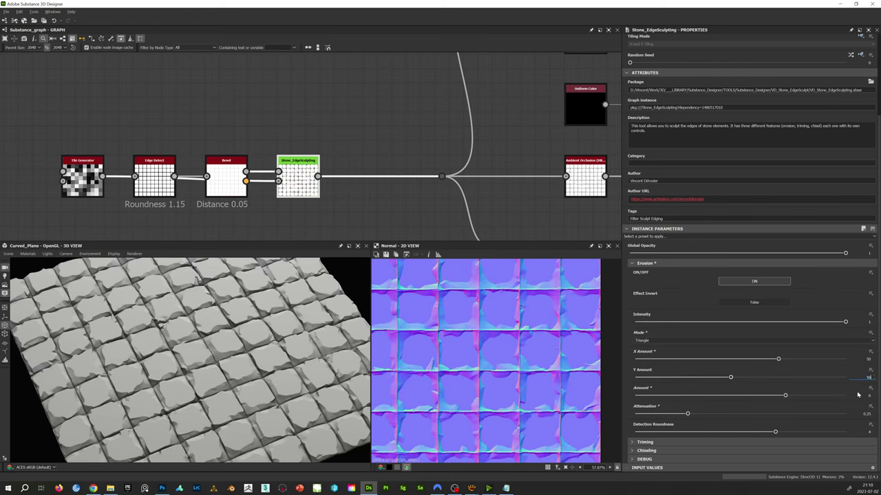
{"action": "key", "text": "Return"}
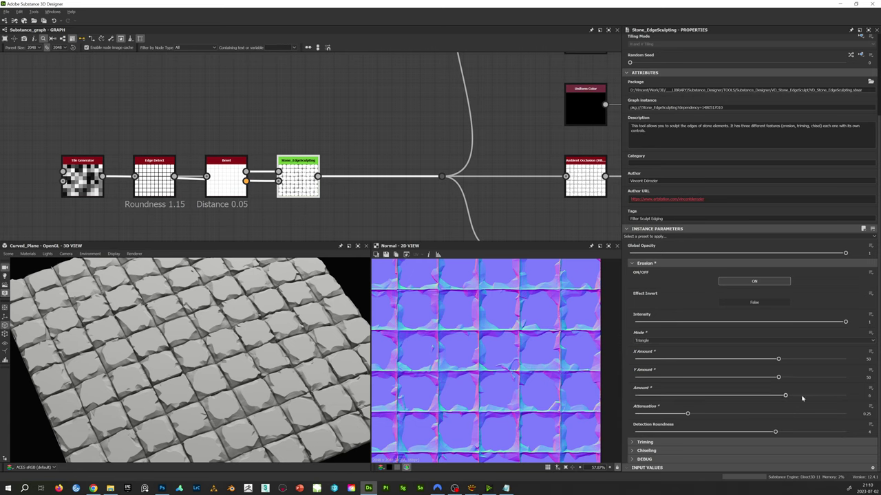
Step: Try an Erosion Amount of 4.5, raise it to 4.95, and check the tile edges in the 3D view
{"action": "double_click", "coordinate": [868, 396]}
{"action": "type", "text": "4.5"}
{"action": "key", "text": "Return"}
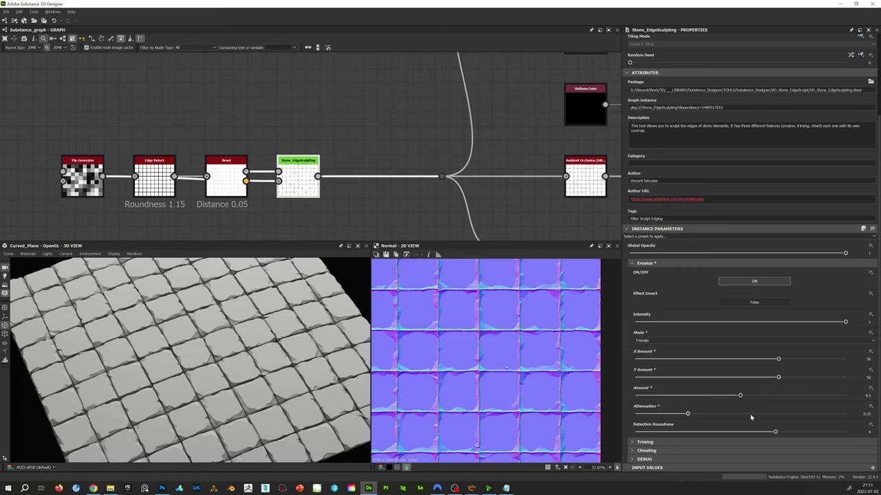
{"action": "scroll", "coordinate": [255, 379], "scroll_direction": "up", "scroll_amount": 2}
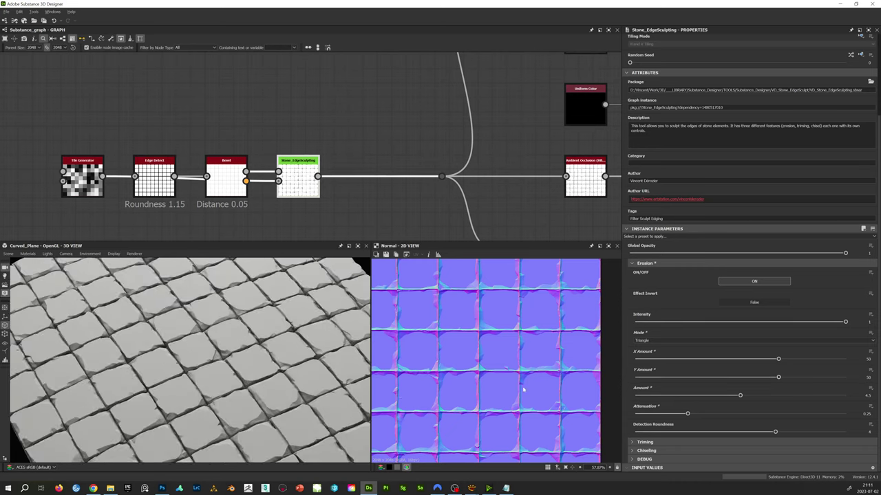
{"action": "left_click", "coordinate": [753, 396]}
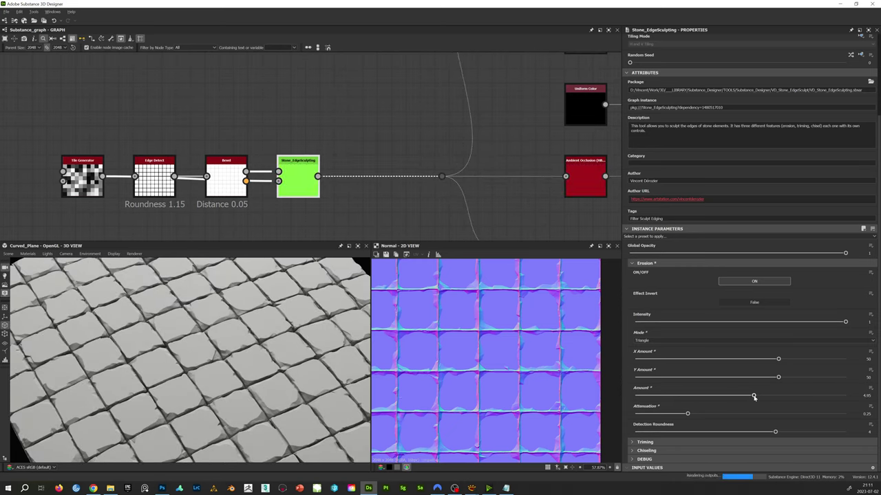
{"action": "left_click_drag", "start_coordinate": [262, 393], "coordinate": [313, 368]}
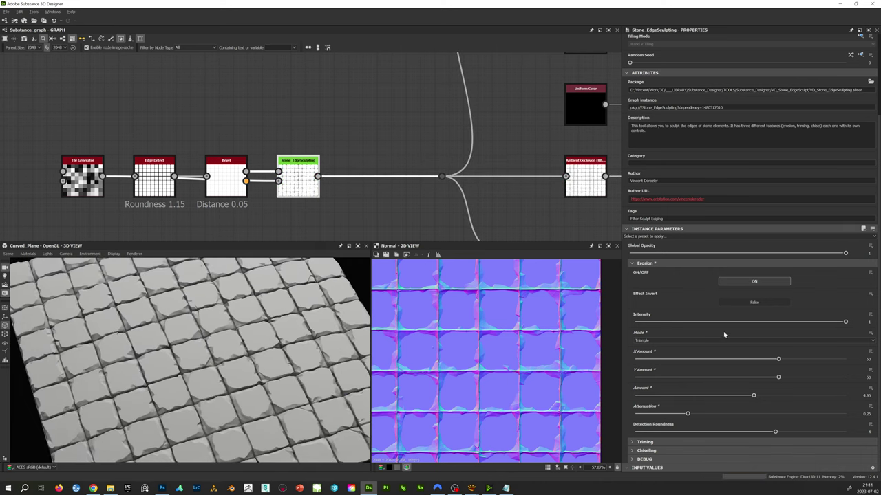
Step: Test the Triangle erosion with X Amount 25 and with Y Amount 28, and settle both amounts at 49
{"action": "left_click", "coordinate": [659, 359]}
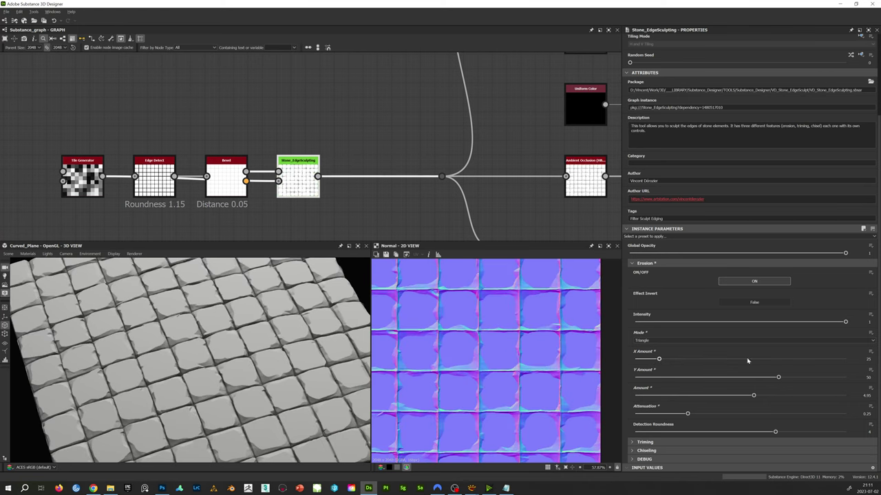
{"action": "left_click", "coordinate": [773, 359]}
{"action": "left_click", "coordinate": [674, 378]}
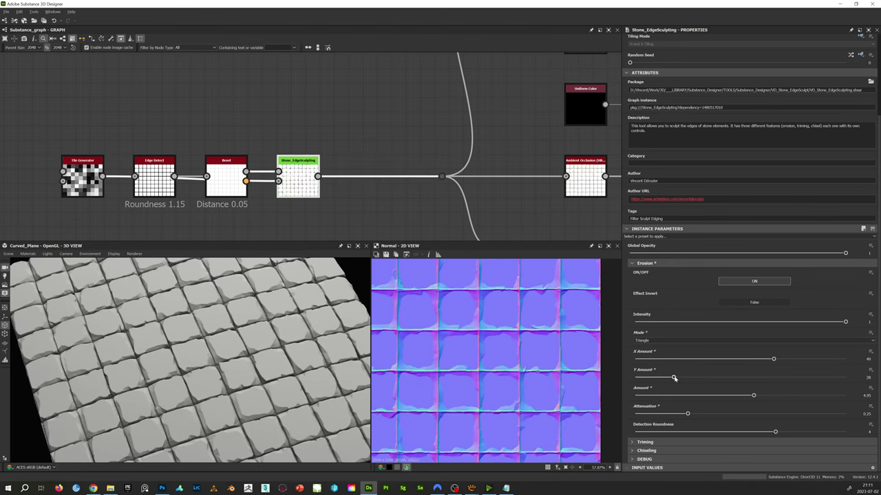
{"action": "left_click", "coordinate": [750, 377]}
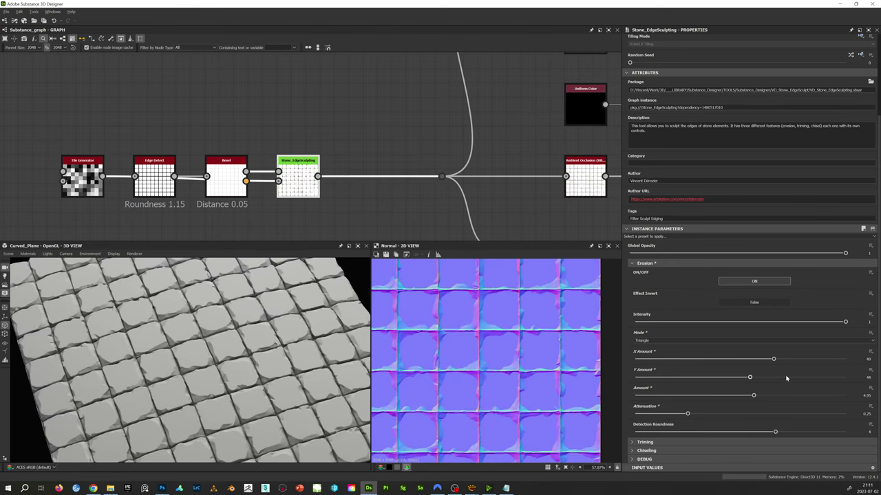
{"action": "left_click", "coordinate": [774, 377]}
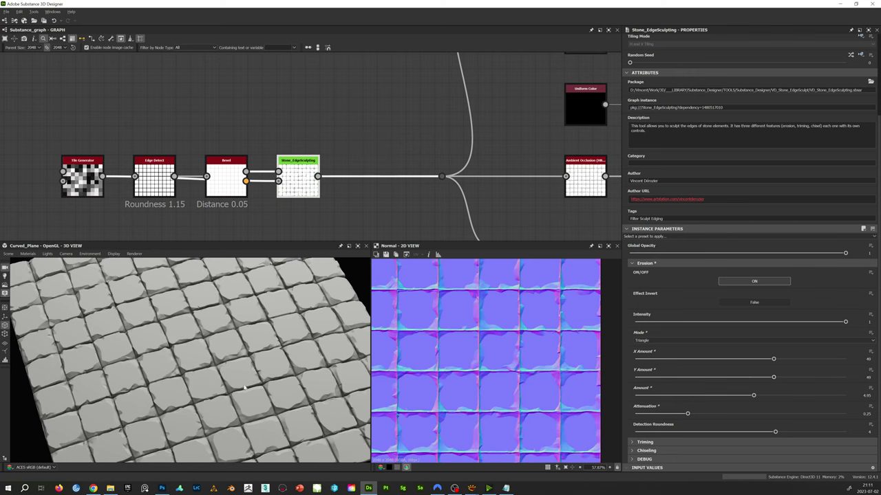
Step: Test the Triangle erosion with Attenuation 0, and settle the Attenuation at 0.15
{"action": "left_click_drag", "start_coordinate": [245, 389], "coordinate": [268, 349]}
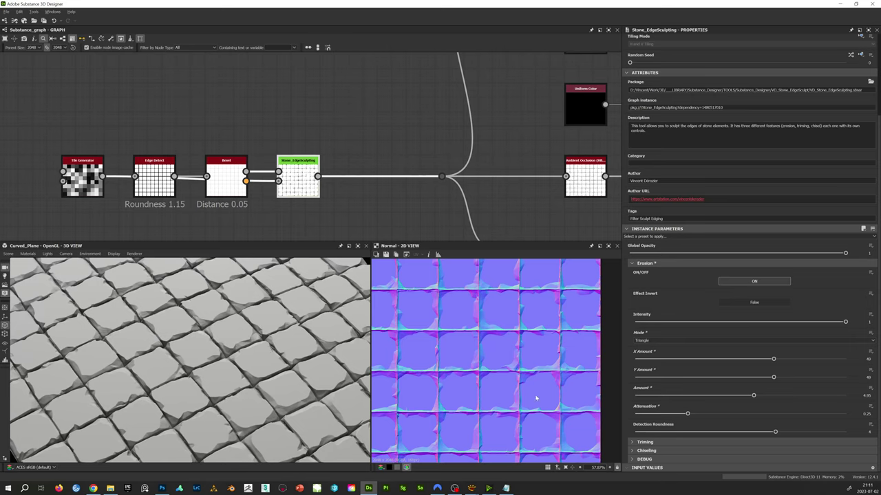
{"action": "left_click", "coordinate": [635, 414]}
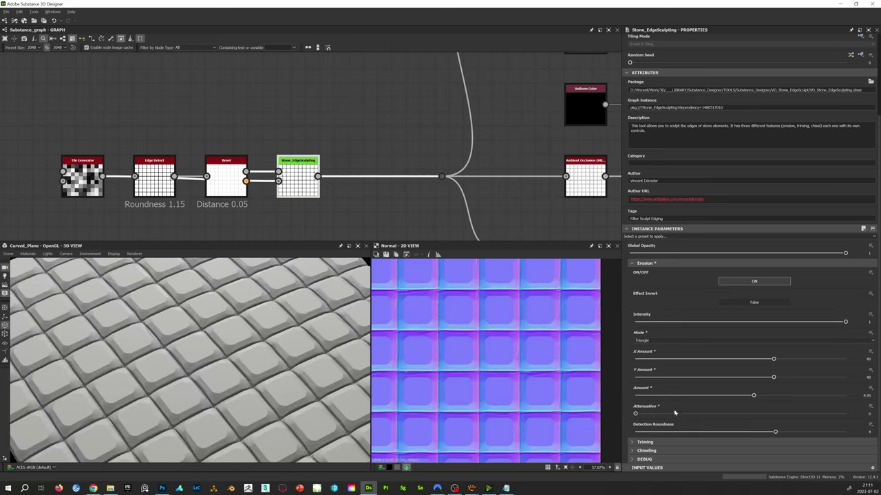
{"action": "left_click", "coordinate": [667, 414]}
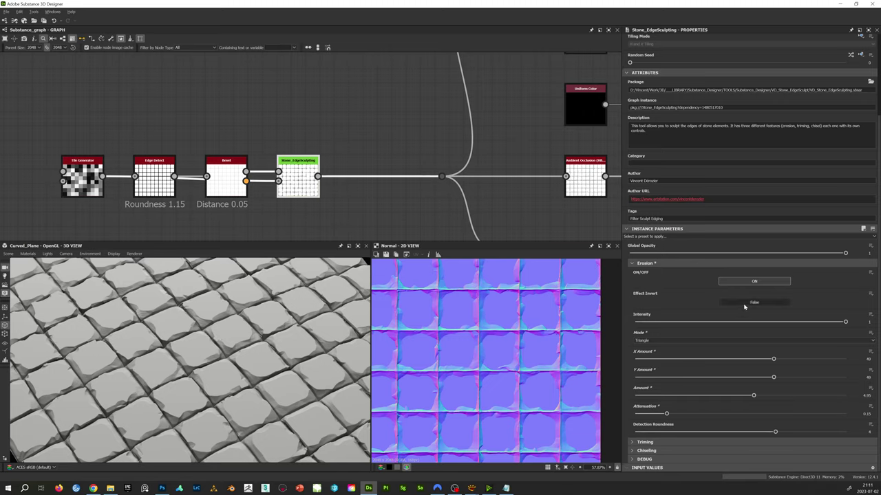
Step: Apply the Default preset to the Stone_EdgeSculpting node and review its Erosion parameters
{"action": "left_click", "coordinate": [654, 237]}
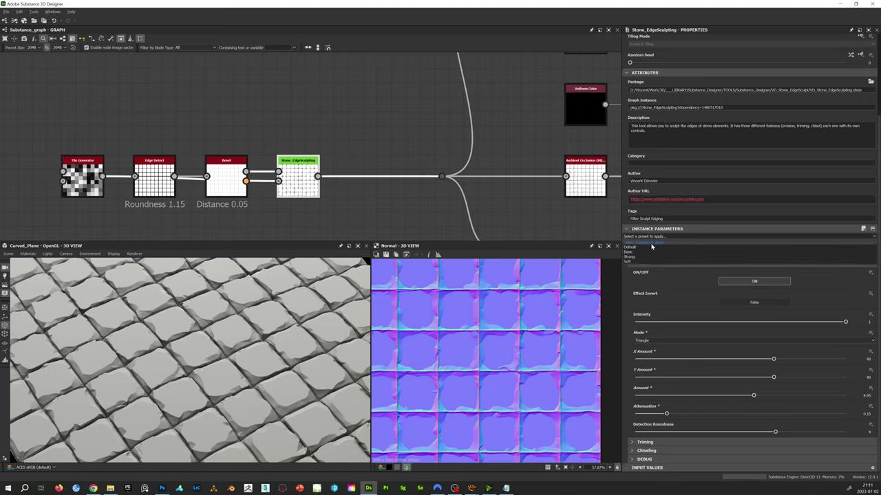
{"action": "left_click", "coordinate": [650, 247]}
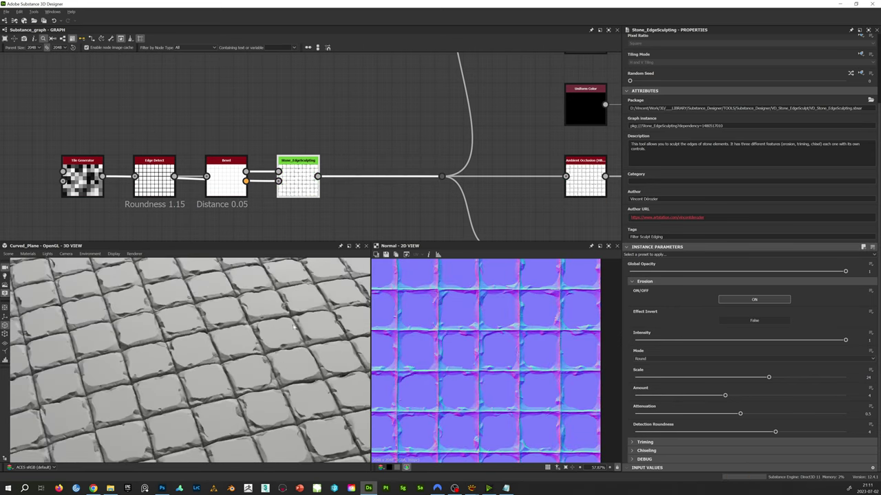
{"action": "left_click", "coordinate": [659, 281]}
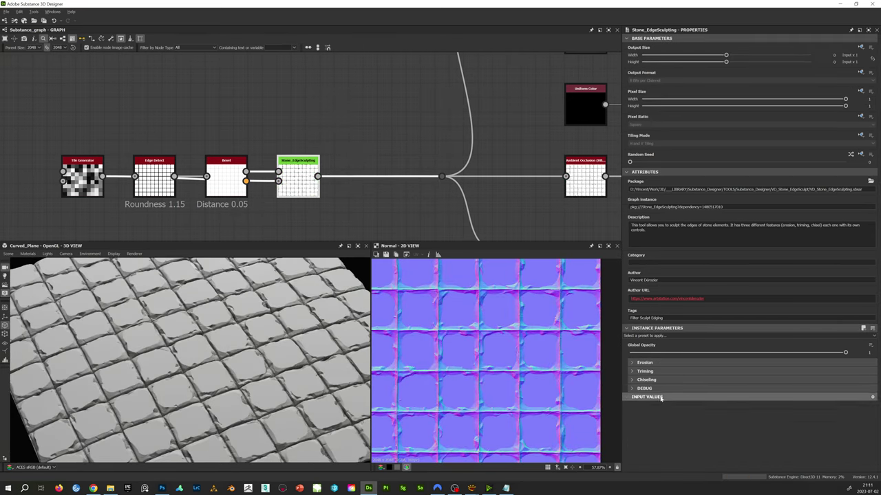
{"action": "left_click", "coordinate": [646, 363]}
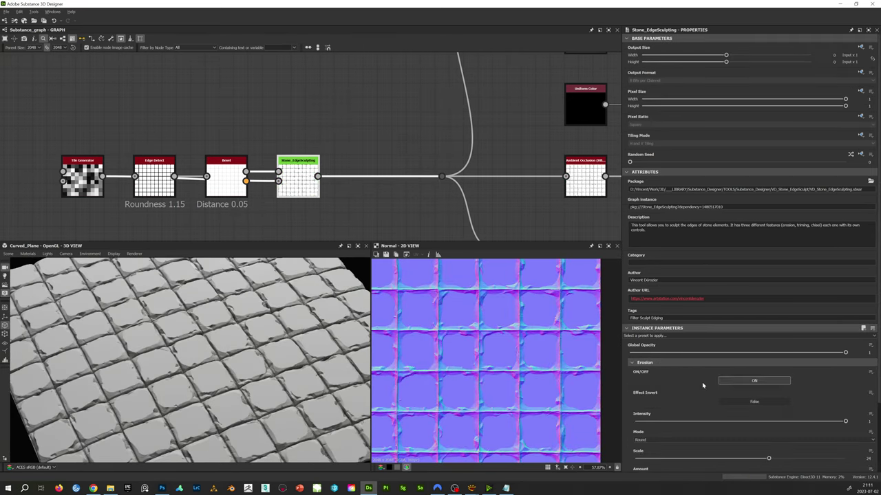
{"action": "scroll", "coordinate": [702, 382], "scroll_direction": "down", "scroll_amount": 2}
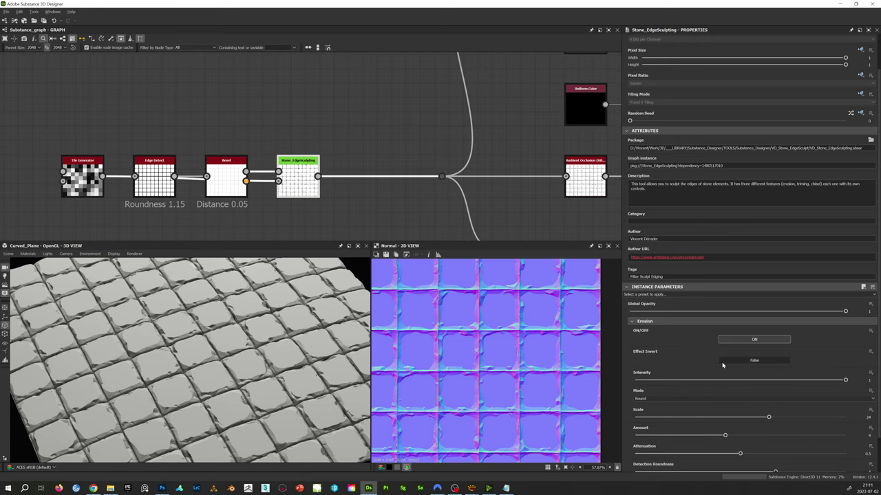
{"action": "scroll", "coordinate": [729, 365], "scroll_direction": "down", "scroll_amount": 1}
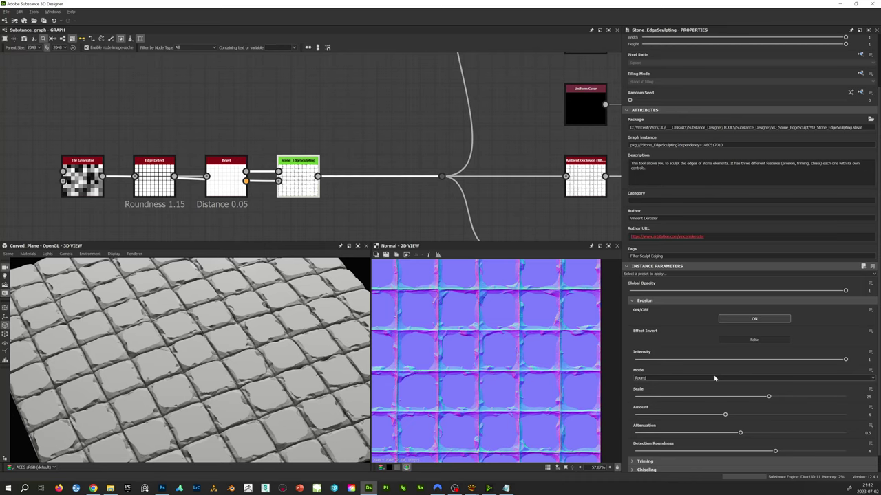
{"action": "scroll", "coordinate": [723, 392], "scroll_direction": "down", "scroll_amount": 1}
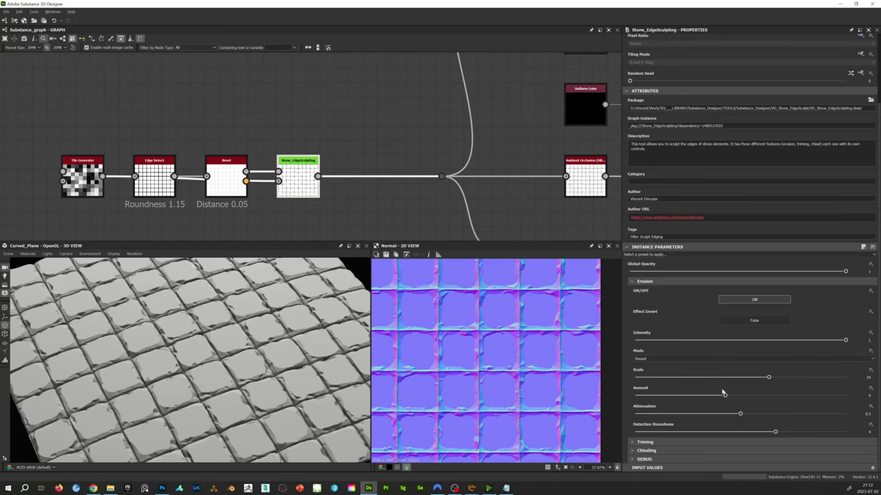
Step: Look over the Triming and Chiseling parameters, turn Chiseling off, and check the tiles in the 3D view
{"action": "left_click", "coordinate": [648, 282]}
{"action": "left_click", "coordinate": [650, 372]}
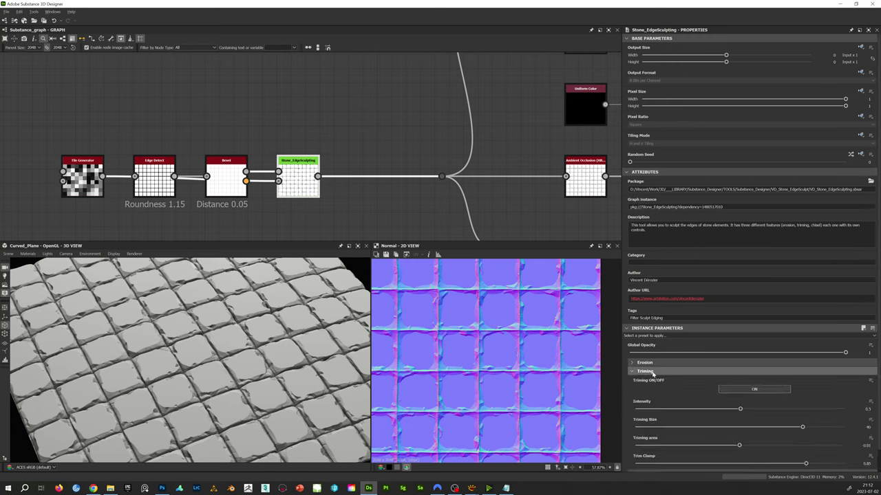
{"action": "left_click", "coordinate": [652, 373]}
{"action": "left_click", "coordinate": [647, 380]}
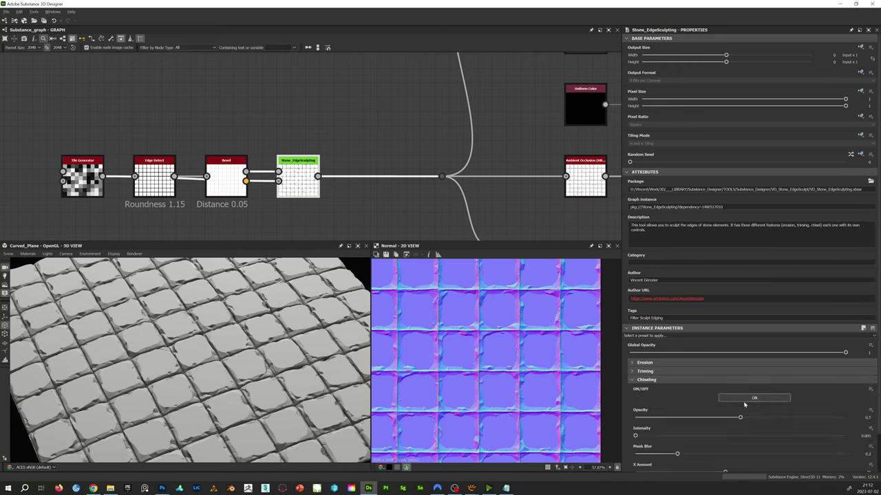
{"action": "left_click", "coordinate": [650, 380]}
{"action": "left_click_drag", "start_coordinate": [289, 317], "coordinate": [295, 337]}
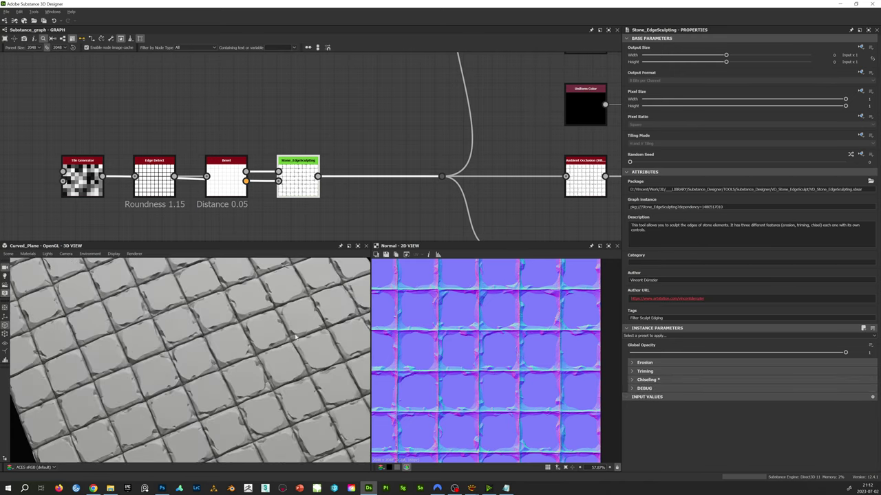
{"action": "scroll", "coordinate": [296, 337], "scroll_direction": "up", "scroll_amount": 2}
Step: Show the Triming parameters and compare the tiles with Triming off and on
{"action": "left_click", "coordinate": [647, 372]}
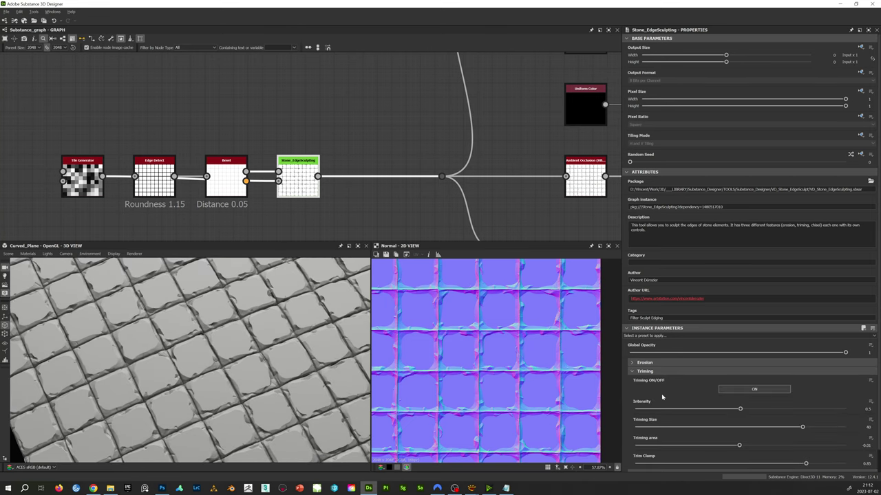
{"action": "scroll", "coordinate": [755, 430], "scroll_direction": "down", "scroll_amount": 1}
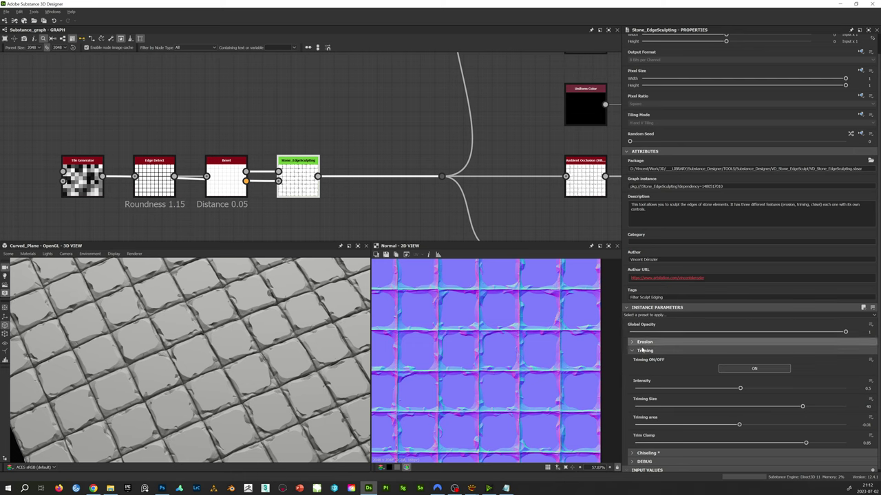
{"action": "left_click", "coordinate": [753, 369]}
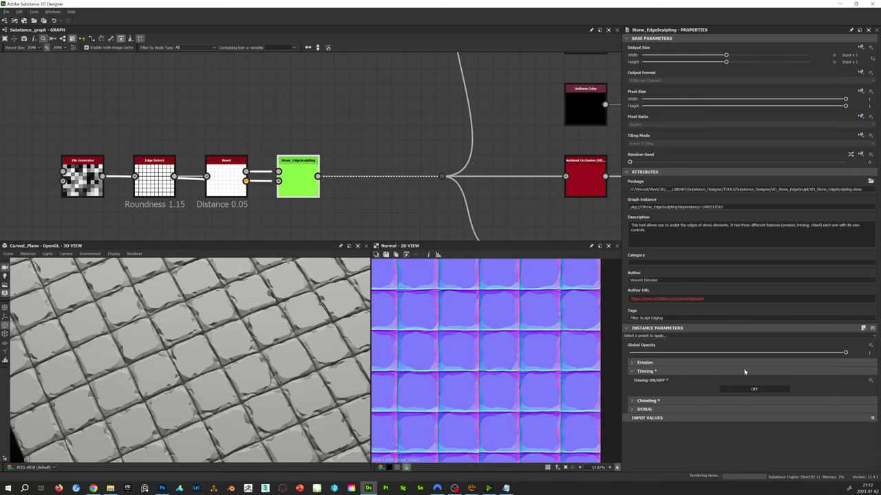
{"action": "left_click", "coordinate": [753, 391]}
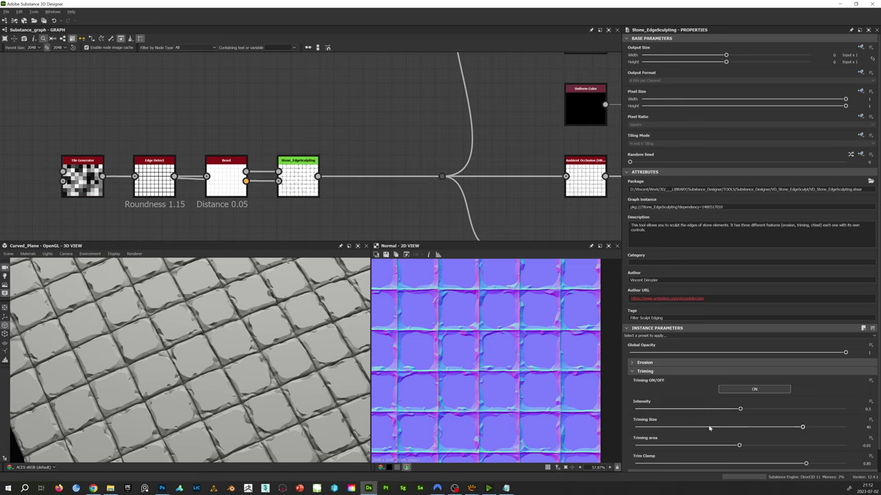
Step: Set the Triming Size to 24 and examine the tile edges in the 3D view
{"action": "left_click", "coordinate": [749, 428]}
{"action": "type", "text": "24"}
{"action": "key", "text": "Return"}
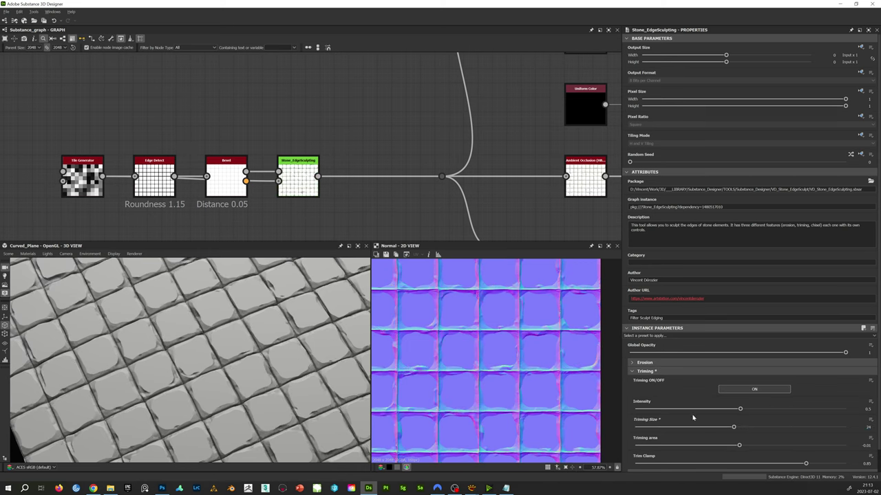
{"action": "left_click_drag", "start_coordinate": [248, 406], "coordinate": [215, 381]}
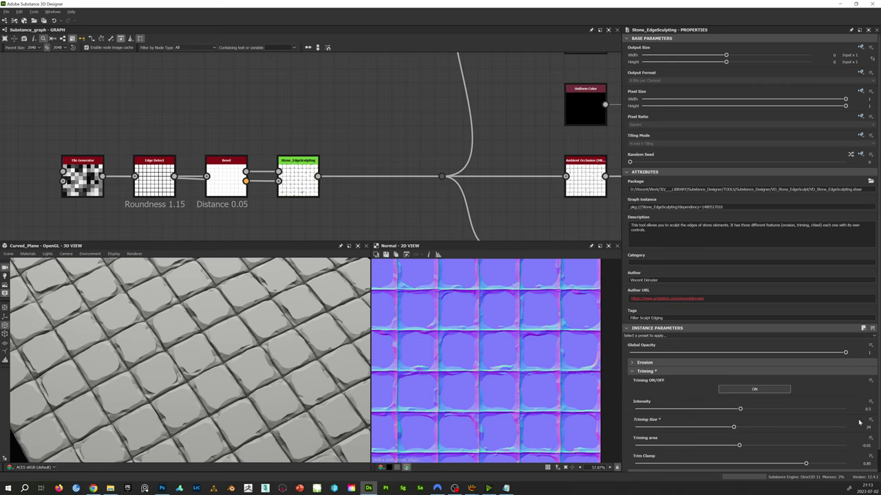
{"action": "scroll", "coordinate": [859, 423], "scroll_direction": "down", "scroll_amount": 1}
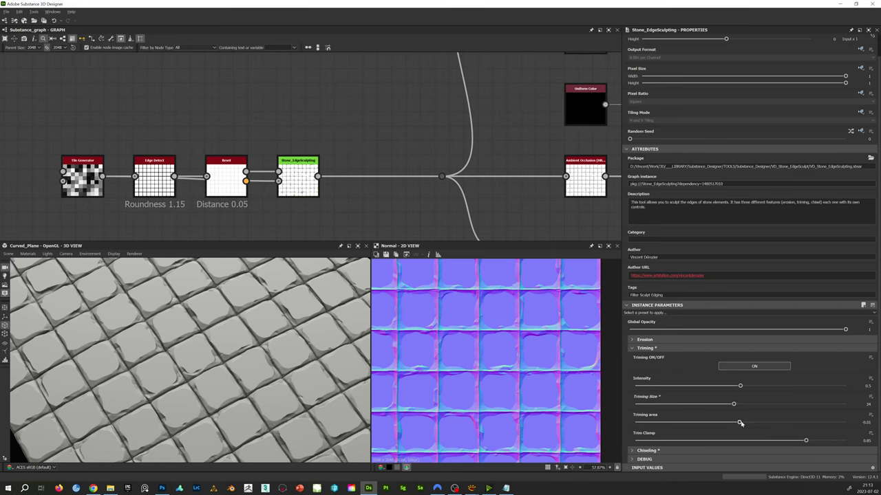
Step: Set the Triming Size to 27 and try Triming area values of 0.09, -0.04 and -0.16
{"action": "left_click_drag", "start_coordinate": [734, 406], "coordinate": [754, 422]}
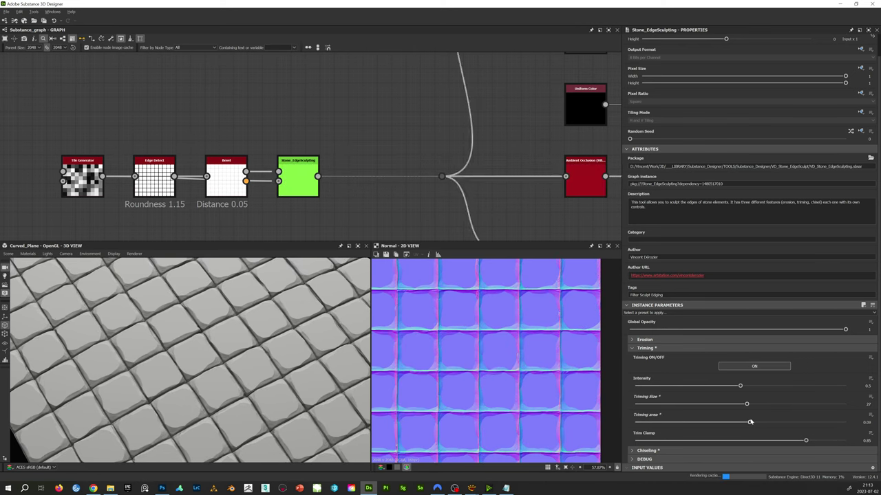
{"action": "left_click", "coordinate": [662, 341]}
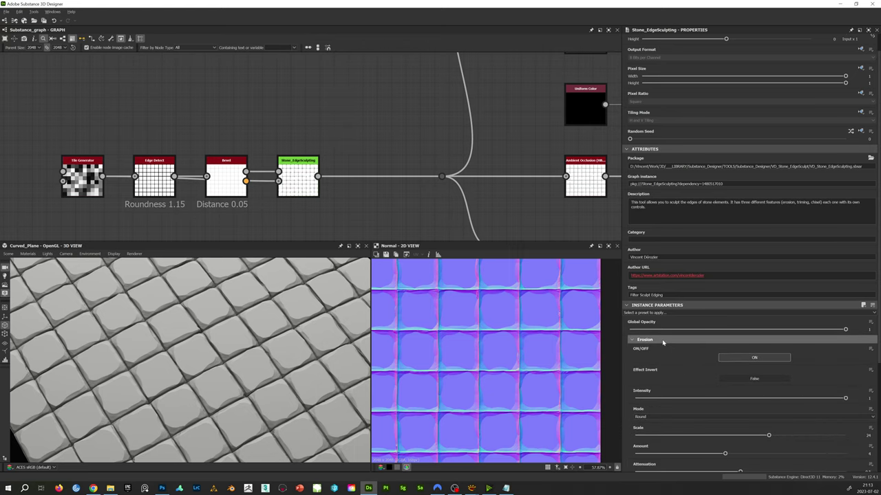
{"action": "scroll", "coordinate": [695, 415], "scroll_direction": "down", "scroll_amount": 1}
{"action": "left_click", "coordinate": [673, 321]}
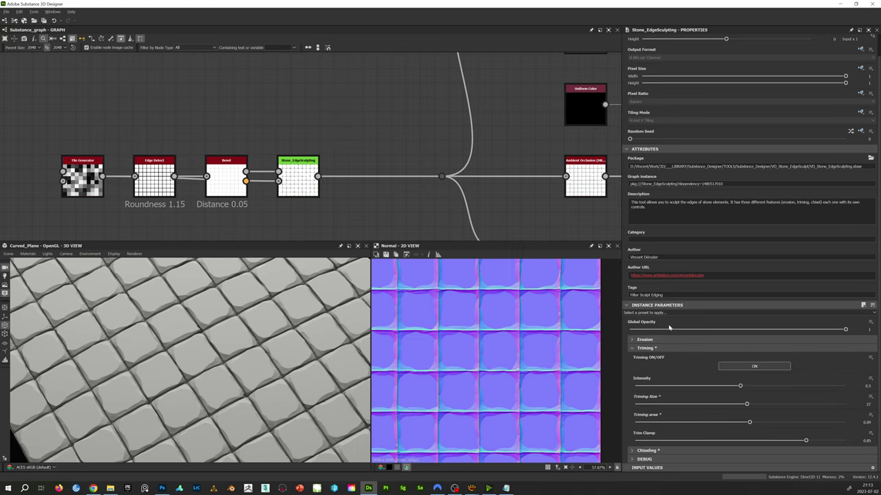
{"action": "mouse_move", "coordinate": [750, 422]}
{"action": "left_mouse_down"}
{"action": "mouse_move", "coordinate": [781, 423]}
{"action": "mouse_move", "coordinate": [645, 417]}
{"action": "mouse_move", "coordinate": [756, 425]}
{"action": "mouse_move", "coordinate": [727, 424]}
{"action": "mouse_move", "coordinate": [735, 422]}
{"action": "left_mouse_up"}
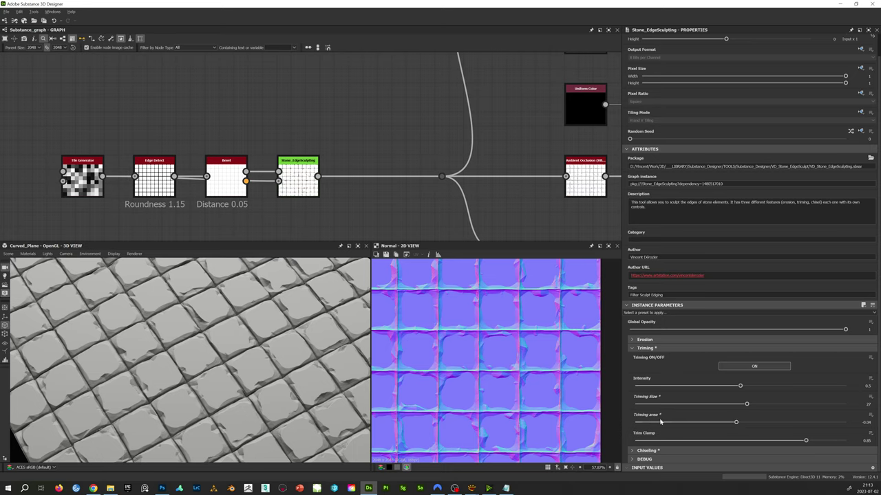
{"action": "mouse_move", "coordinate": [722, 425]}
{"action": "left_mouse_down"}
{"action": "mouse_move", "coordinate": [690, 423]}
{"action": "mouse_move", "coordinate": [755, 436]}
{"action": "mouse_move", "coordinate": [723, 424]}
{"action": "left_mouse_up"}
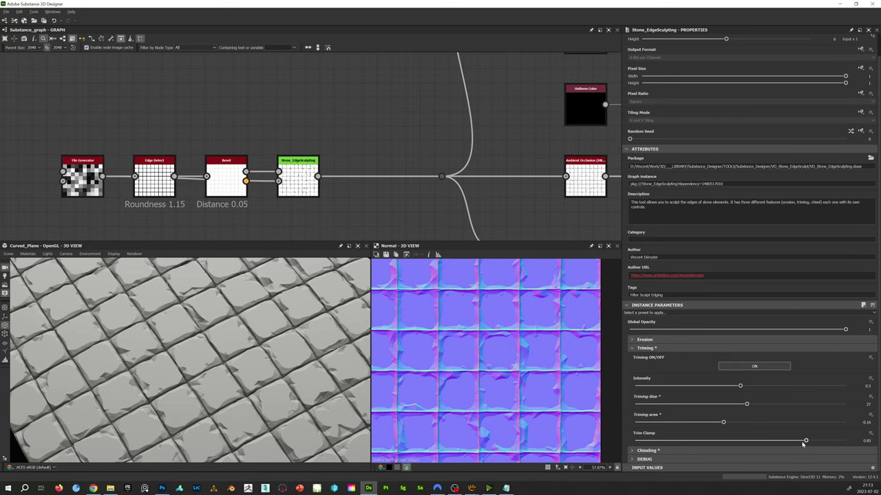
Step: Try a Trim Clamp of 1, set the Triming area to -0.07, and return the Trim Clamp to 0.85
{"action": "left_click_drag", "start_coordinate": [808, 442], "coordinate": [859, 452]}
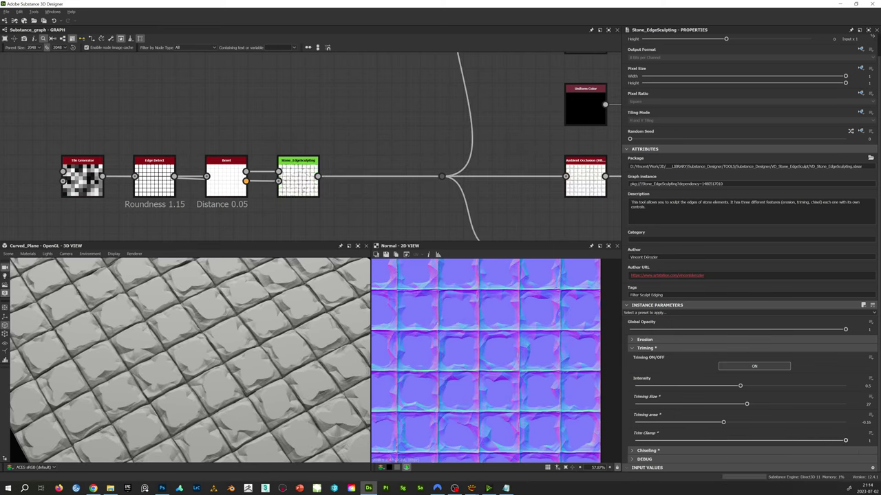
{"action": "mouse_move", "coordinate": [723, 422]}
{"action": "left_mouse_down"}
{"action": "mouse_move", "coordinate": [742, 423]}
{"action": "mouse_move", "coordinate": [733, 424]}
{"action": "left_mouse_up"}
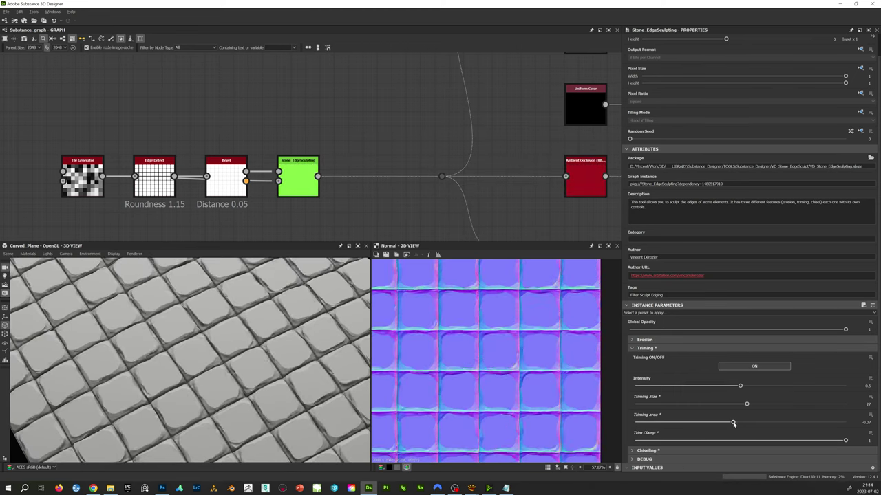
{"action": "left_click_drag", "start_coordinate": [845, 441], "coordinate": [807, 441]}
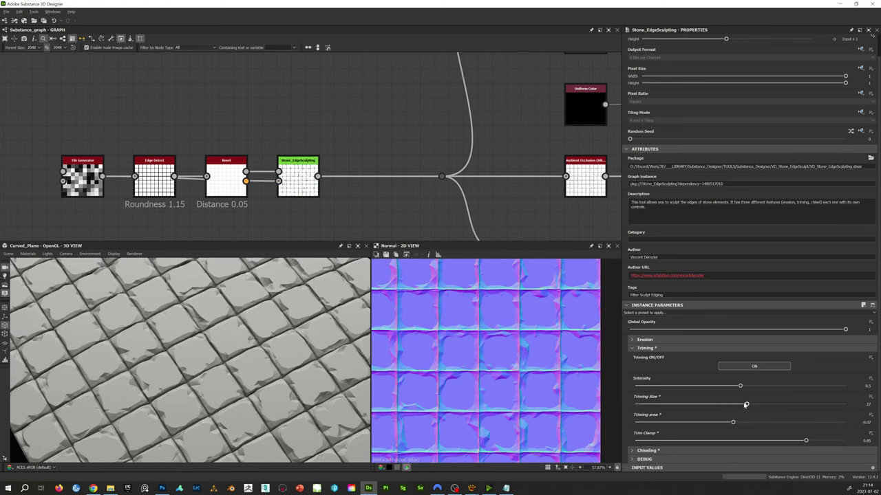
{"action": "mouse_move", "coordinate": [747, 404]}
{"action": "left_mouse_down"}
{"action": "mouse_move", "coordinate": [716, 406]}
{"action": "mouse_move", "coordinate": [747, 405]}
{"action": "left_mouse_up"}
{"action": "left_click", "coordinate": [471, 489]}
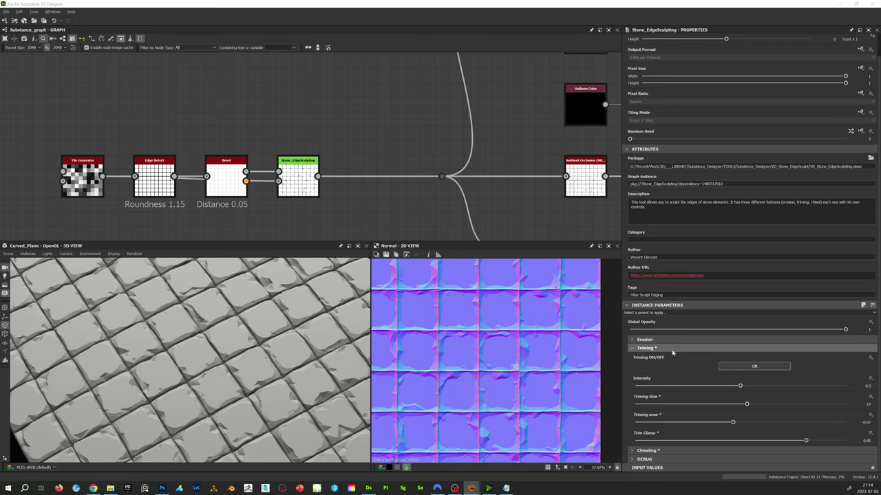
Step: Reapply the Default preset to the Stone_EdgeSculpting node and turn Triming off
{"action": "left_click", "coordinate": [672, 350]}
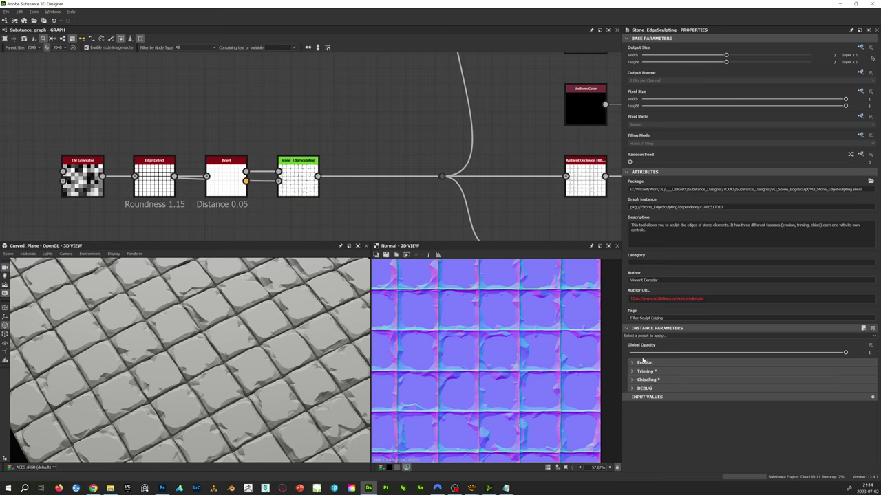
{"action": "left_click", "coordinate": [647, 336]}
{"action": "left_click", "coordinate": [644, 347]}
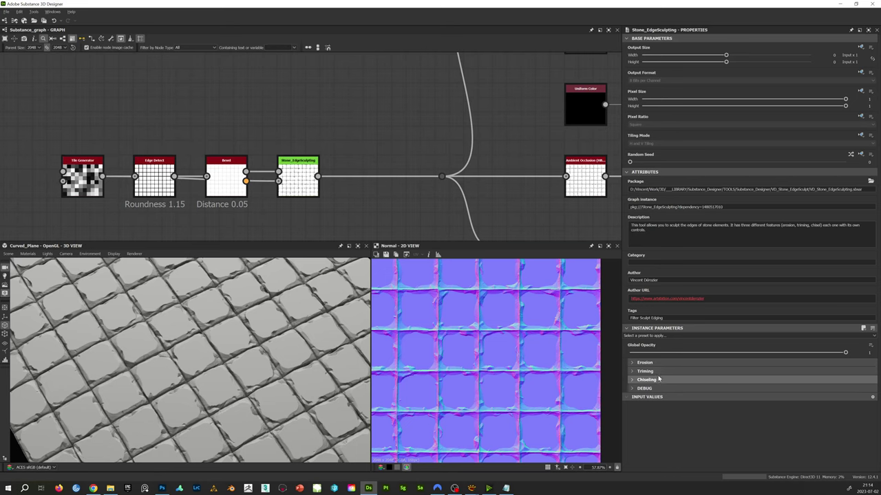
{"action": "left_click", "coordinate": [651, 371]}
{"action": "left_click", "coordinate": [734, 390]}
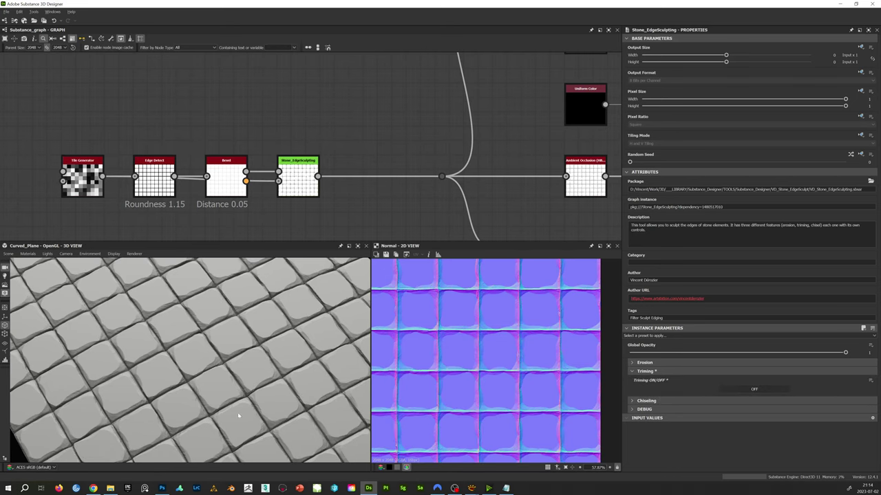
Step: Turn Chiseling off and inspect the tile edges up close in the 3D view
{"action": "left_click", "coordinate": [646, 400]}
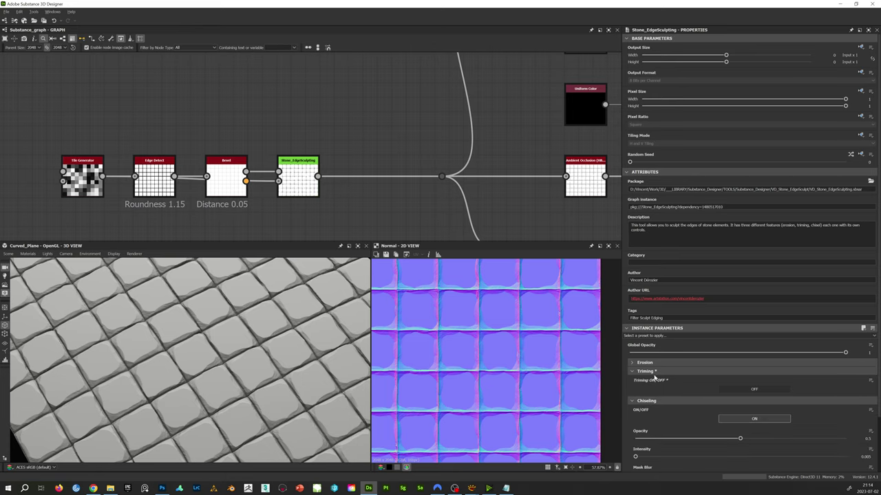
{"action": "left_click", "coordinate": [646, 371]}
{"action": "scroll", "coordinate": [703, 409], "scroll_direction": "down", "scroll_amount": 1}
{"action": "left_click", "coordinate": [752, 356]}
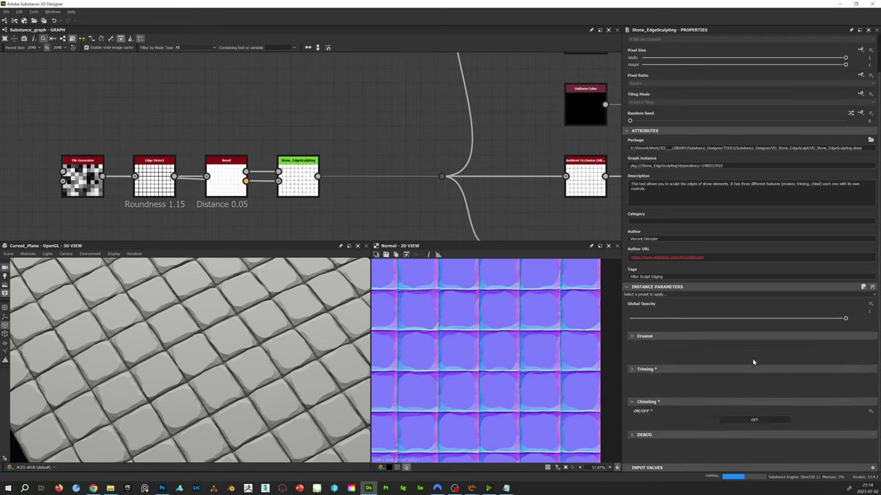
{"action": "scroll", "coordinate": [321, 369], "scroll_direction": "up", "scroll_amount": 3}
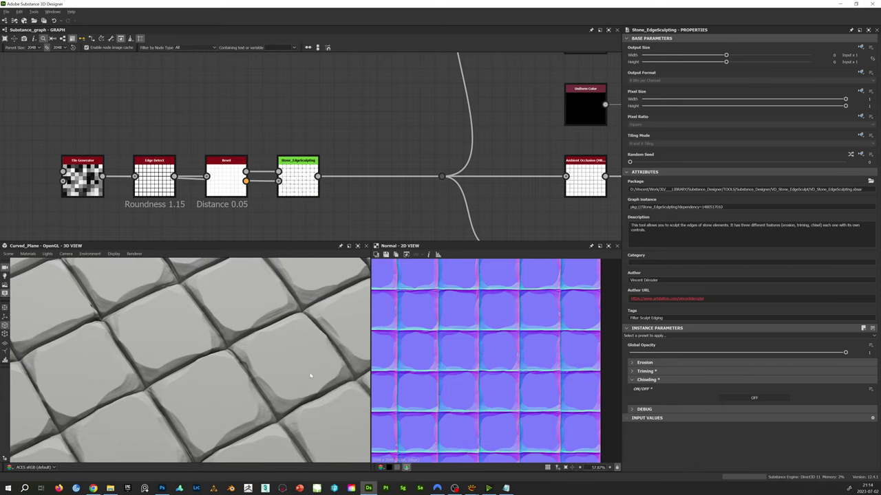
Step: Switch Chiseling on, off and on again to compare its effect on the tile edges, leaving it on
{"action": "left_click_drag", "start_coordinate": [308, 385], "coordinate": [525, 340]}
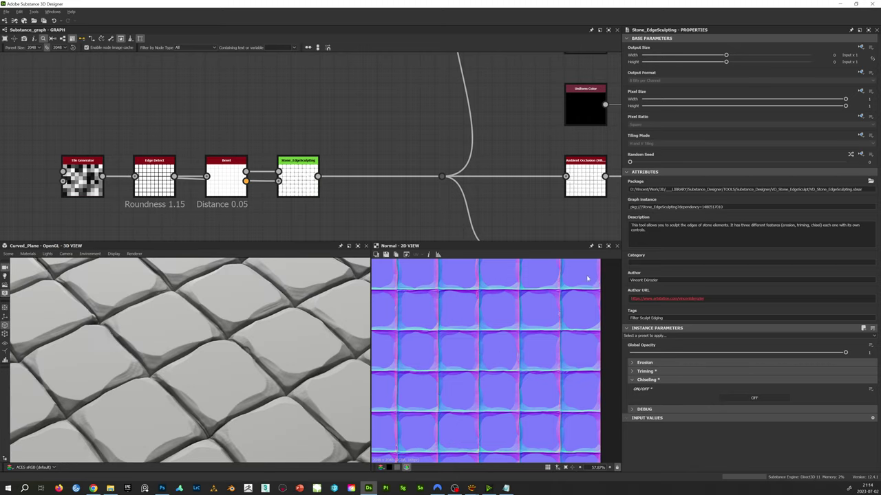
{"action": "scroll", "coordinate": [588, 278], "scroll_direction": "up", "scroll_amount": 2}
{"action": "left_click", "coordinate": [750, 398]}
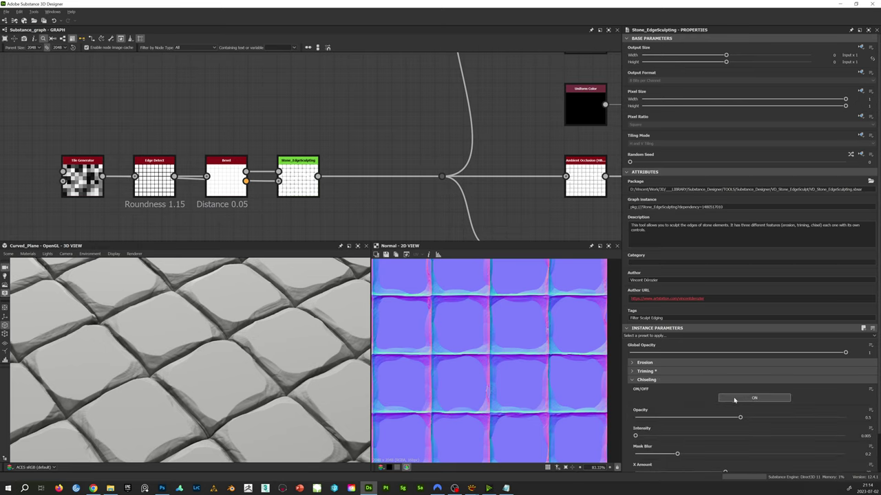
{"action": "left_click", "coordinate": [733, 399]}
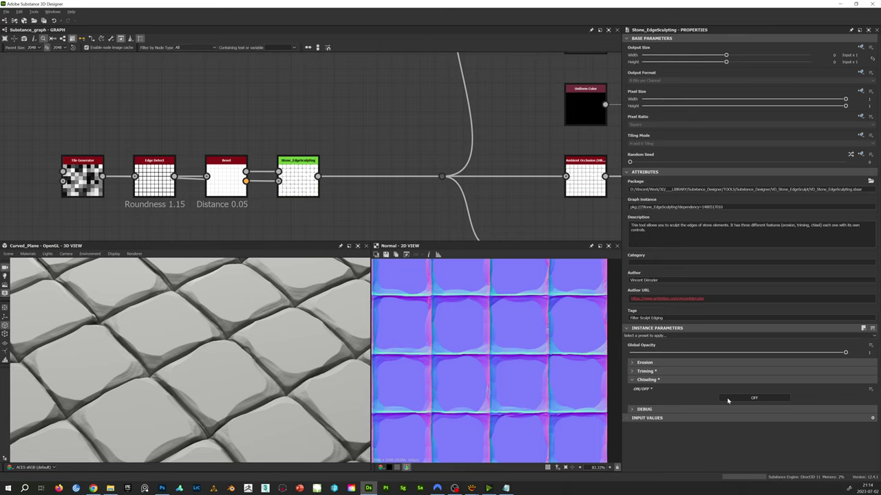
{"action": "left_click", "coordinate": [728, 399]}
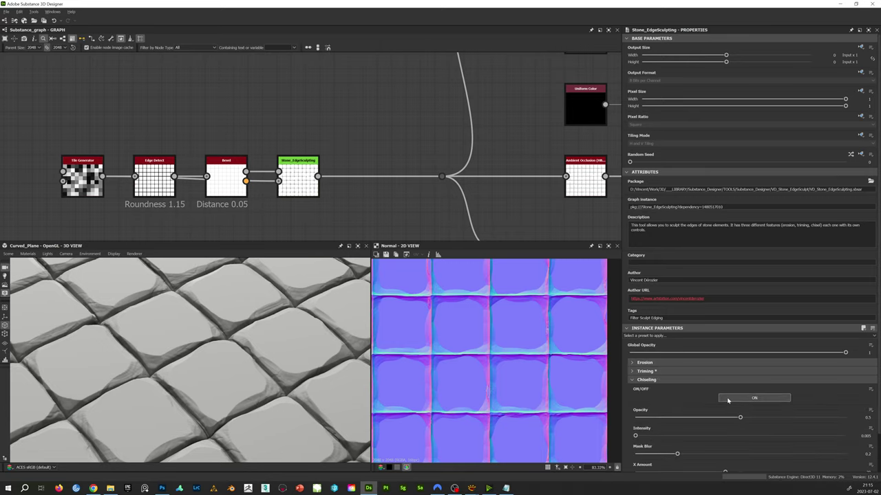
{"action": "left_click_drag", "start_coordinate": [242, 394], "coordinate": [183, 359]}
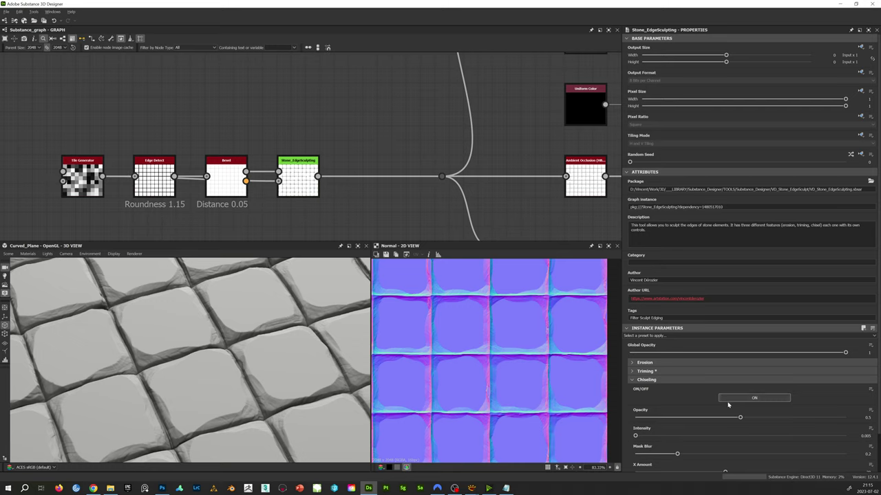
Step: Try a Chiseling Opacity of 0.98 and settle on 0.8
{"action": "left_click_drag", "start_coordinate": [741, 418], "coordinate": [841, 418]}
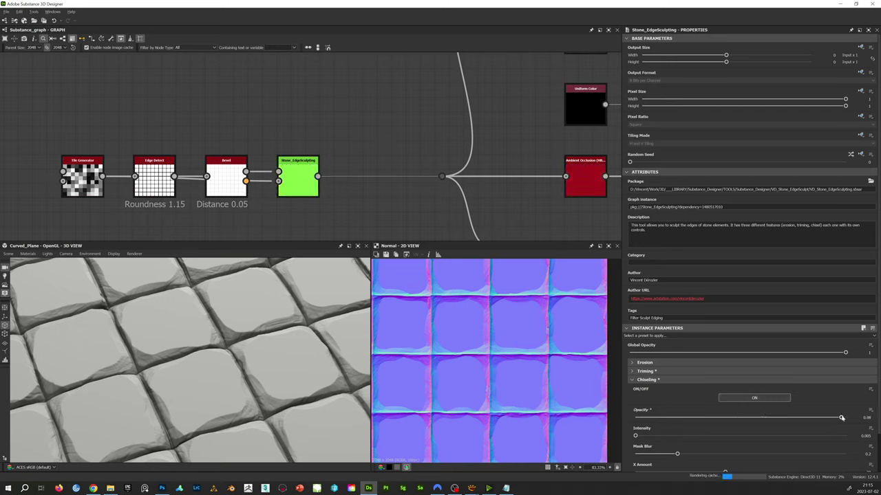
{"action": "left_click", "coordinate": [866, 418]}
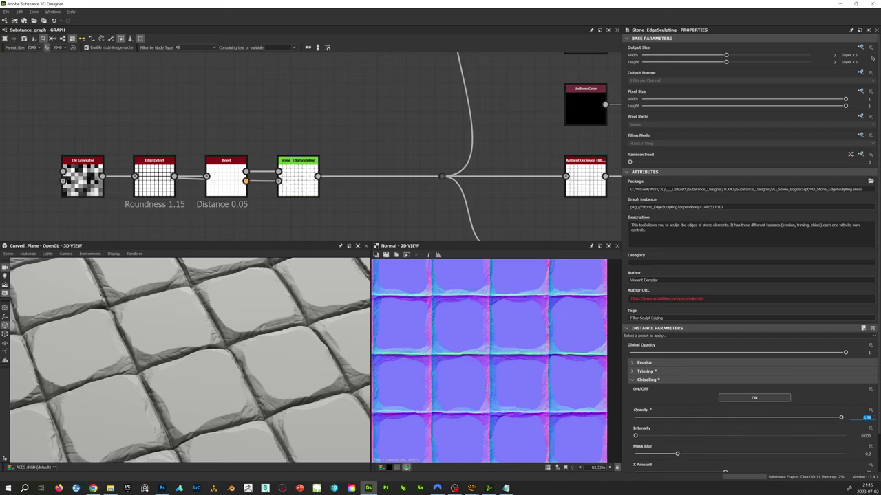
{"action": "type", "text": "0.8"}
{"action": "key", "text": "Return"}
Step: Set the Chiseling Intensity to 0.01 and inspect the tiles in the 3D view
{"action": "scroll", "coordinate": [826, 423], "scroll_direction": "down", "scroll_amount": 1}
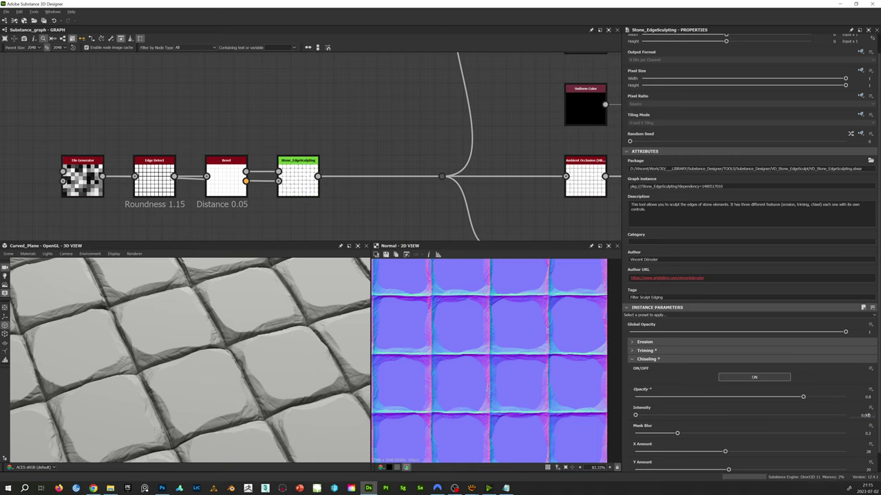
{"action": "key", "text": "BackSpace"}
{"action": "type", "text": "5"}
{"action": "key", "text": "Return"}
{"action": "scroll", "coordinate": [294, 397], "scroll_direction": "down", "scroll_amount": 4}
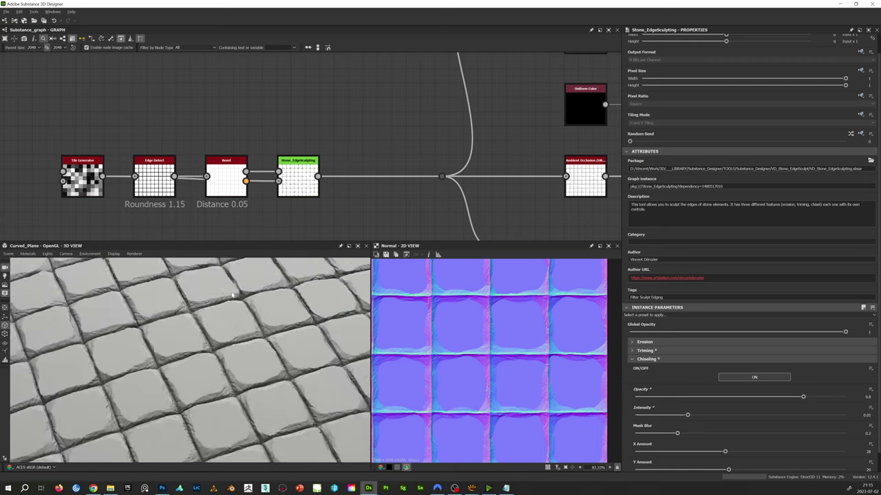
{"action": "left_click_drag", "start_coordinate": [201, 358], "coordinate": [241, 393]}
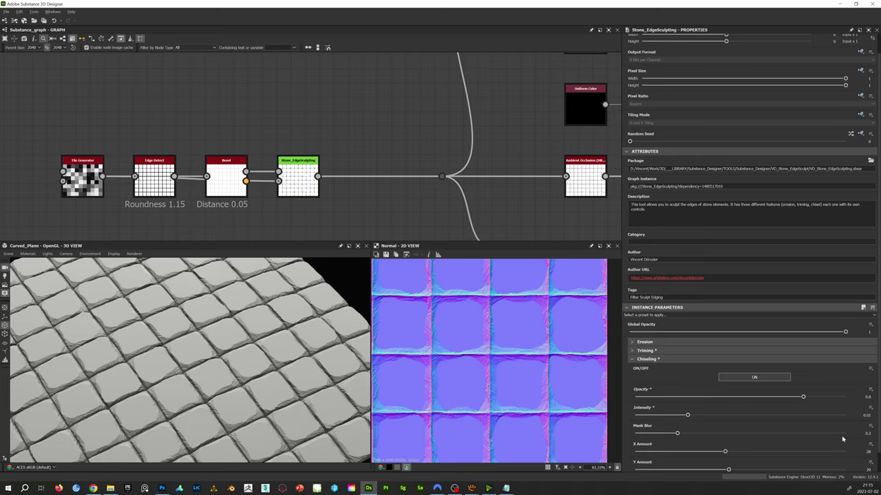
Step: Try Chiseling Mask Blur values of 0.32 and 0.75, checking the tile edges up close
{"action": "scroll", "coordinate": [842, 439], "scroll_direction": "down", "scroll_amount": 1}
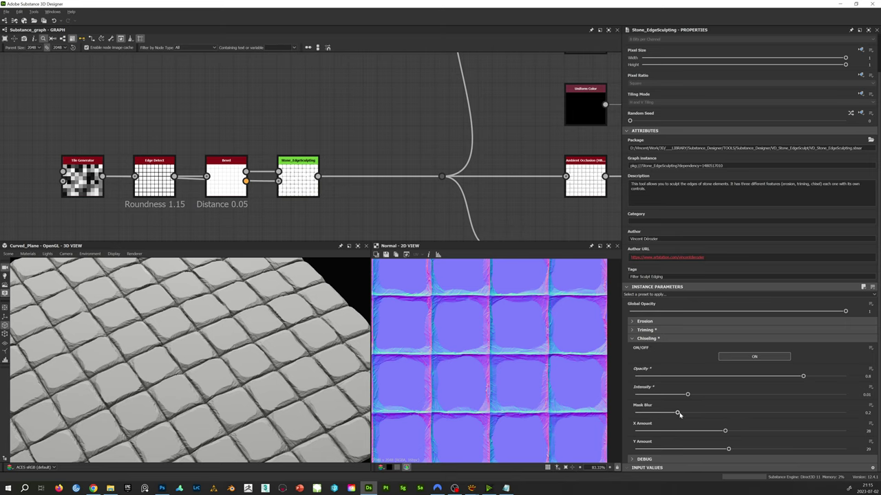
{"action": "scroll", "coordinate": [230, 430], "scroll_direction": "up", "scroll_amount": 3}
{"action": "middle_click_drag", "start_coordinate": [229, 431], "coordinate": [271, 378]}
{"action": "left_click_drag", "start_coordinate": [678, 413], "coordinate": [703, 414]}
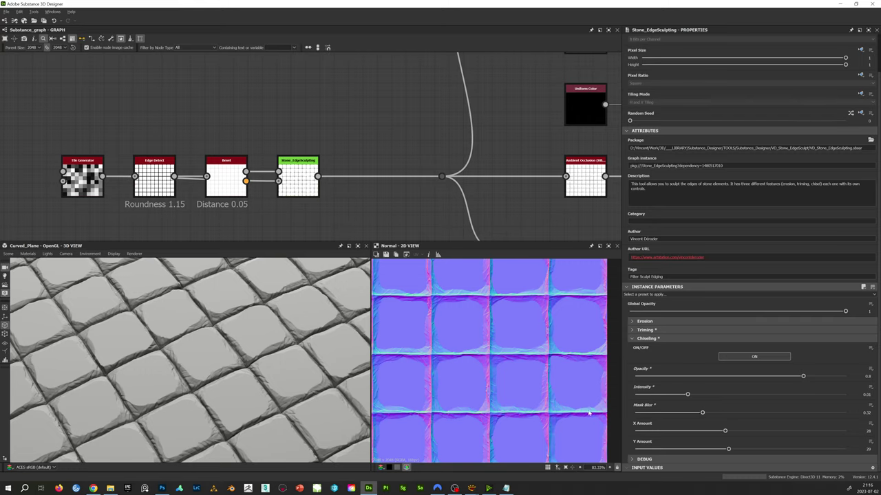
{"action": "mouse_move", "coordinate": [645, 408]}
{"action": "left_click_drag", "start_coordinate": [701, 413], "coordinate": [793, 415]}
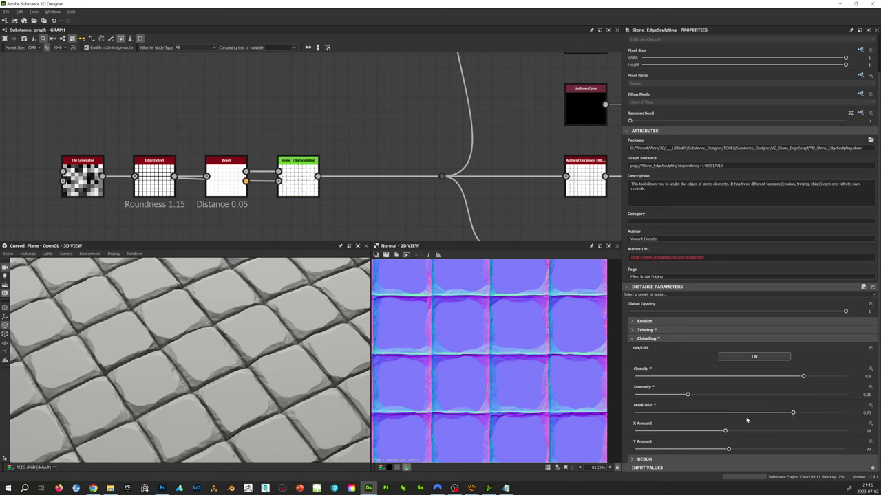
Step: Set the Chiseling X Amount to 19 and the Y Amount to 21
{"action": "left_click", "coordinate": [868, 431]}
{"action": "type", "text": "19"}
{"action": "key", "text": "Return"}
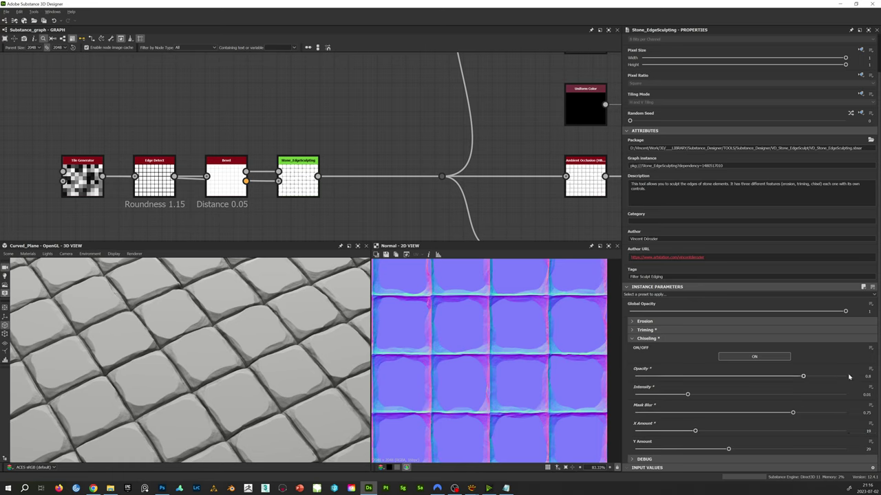
{"action": "left_click", "coordinate": [868, 450]}
{"action": "type", "text": "21"}
{"action": "key", "text": "Return"}
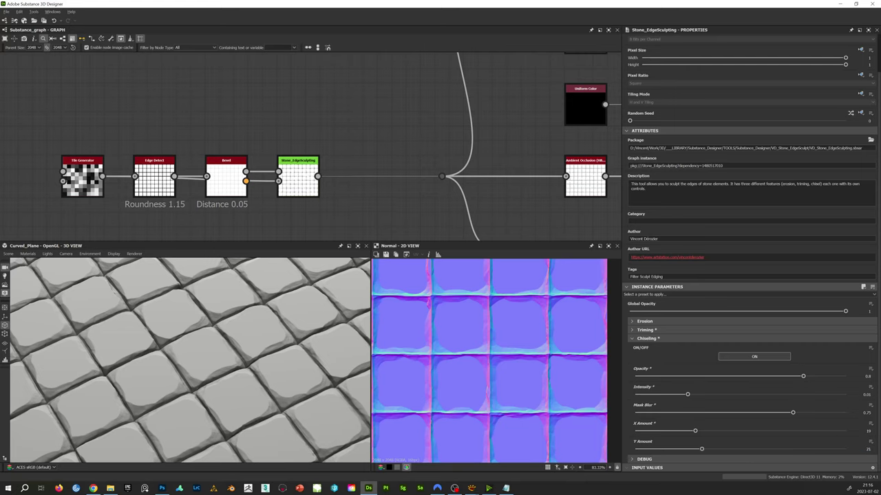
Step: Set the Chiseling Mask Blur to 0.22 and the Intensity to 0.02, and review the whole tile surface
{"action": "left_click", "coordinate": [681, 412]}
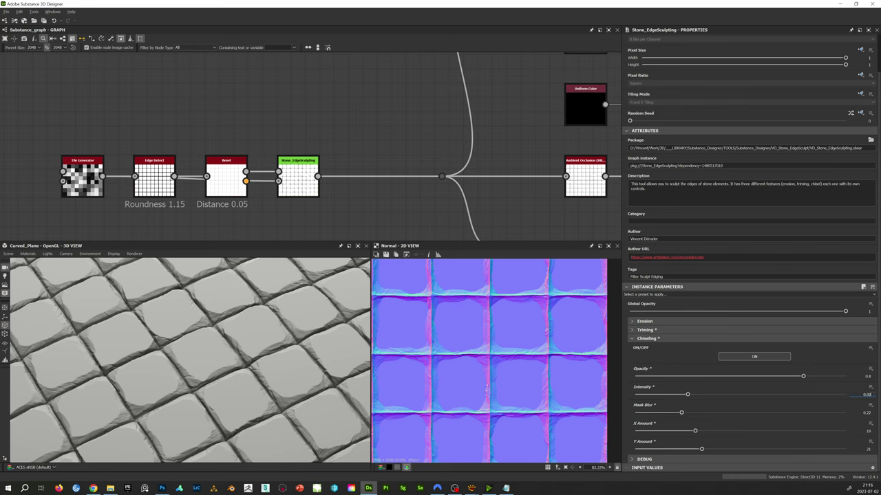
{"action": "type", "text": "5"}
{"action": "key", "text": "Return"}
{"action": "scroll", "coordinate": [252, 355], "scroll_direction": "down", "scroll_amount": 4}
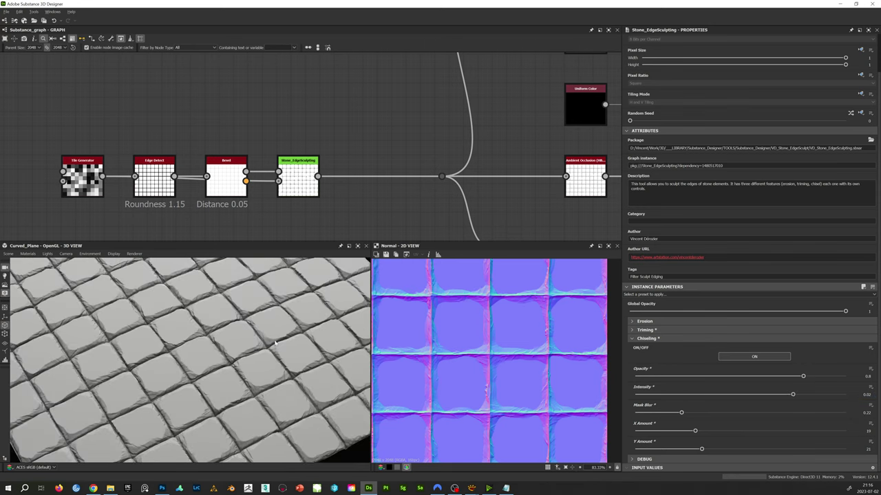
{"action": "left_click_drag", "start_coordinate": [252, 355], "coordinate": [296, 328]}
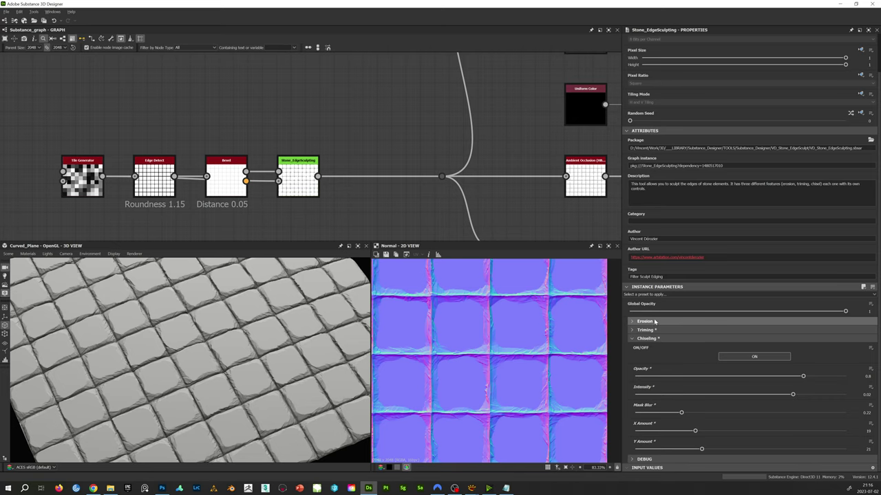
Step: Turn Erosion off to view the tiles with Chiseling alone, and turn it back on
{"action": "left_click", "coordinate": [654, 321]}
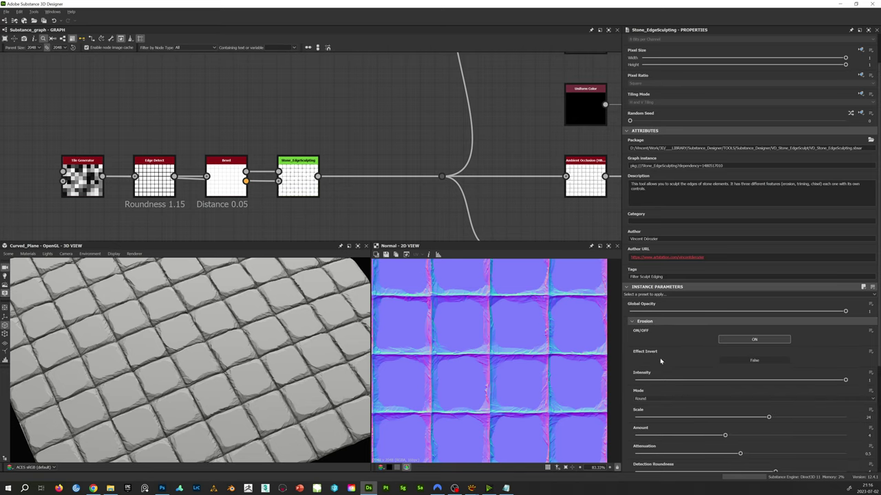
{"action": "left_click", "coordinate": [740, 339]}
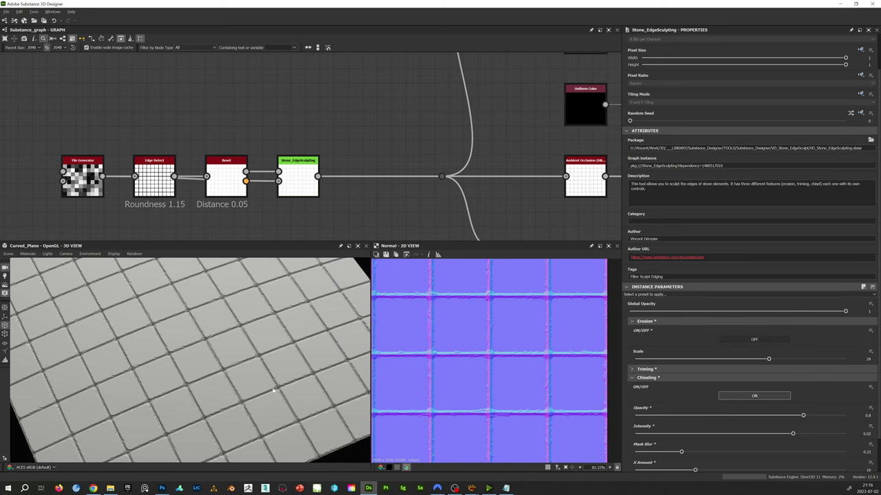
{"action": "scroll", "coordinate": [273, 391], "scroll_direction": "up", "scroll_amount": 2}
{"action": "left_click", "coordinate": [744, 339]}
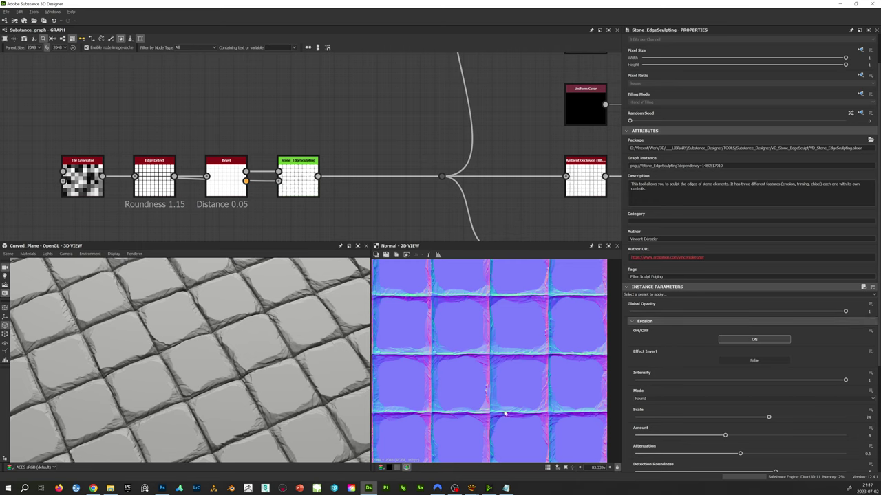
{"action": "scroll", "coordinate": [284, 332], "scroll_direction": "down", "scroll_amount": 3}
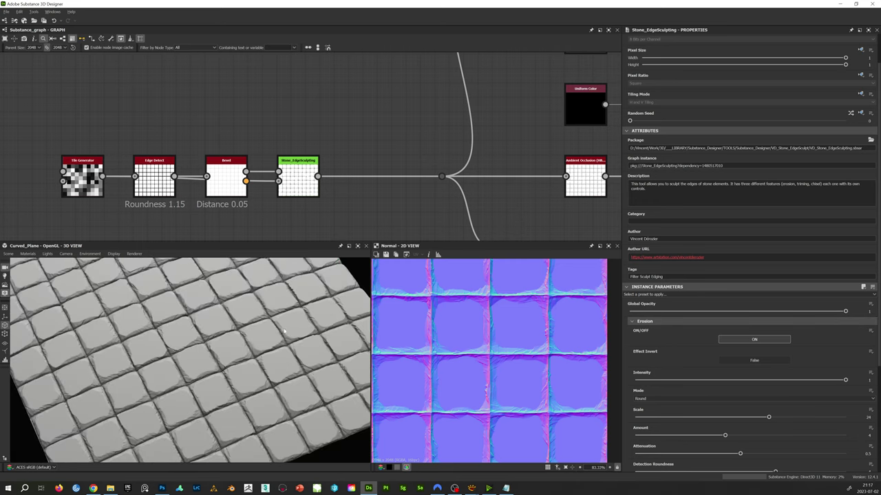
{"action": "left_click", "coordinate": [650, 321]}
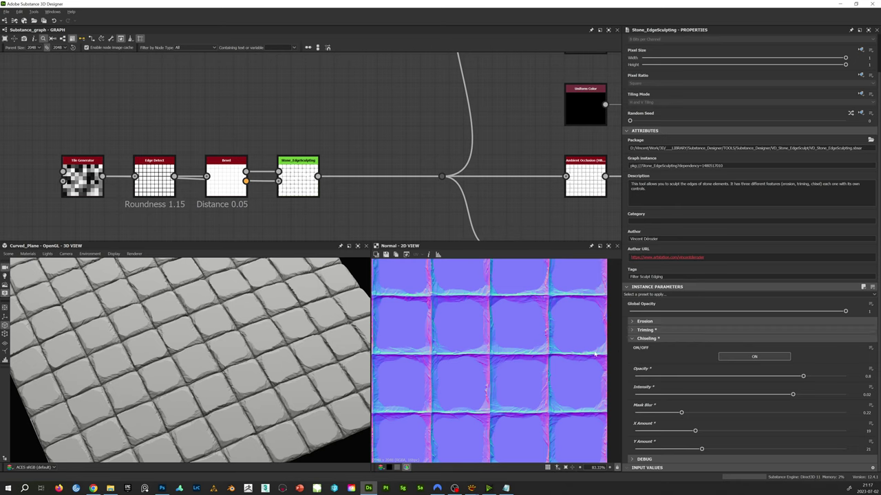
Step: Turn Triming on and set its Intensity to 0.25
{"action": "scroll", "coordinate": [193, 384], "scroll_direction": "up", "scroll_amount": 3}
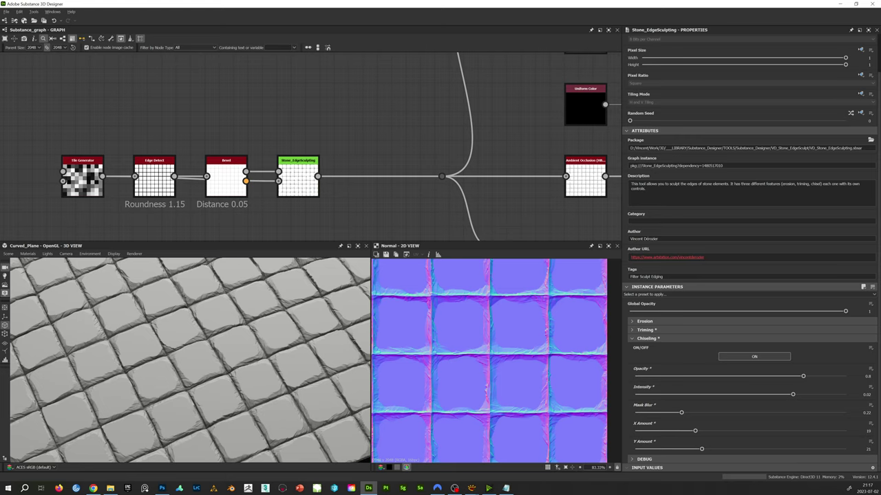
{"action": "left_click", "coordinate": [646, 330]}
{"action": "left_click", "coordinate": [752, 348]}
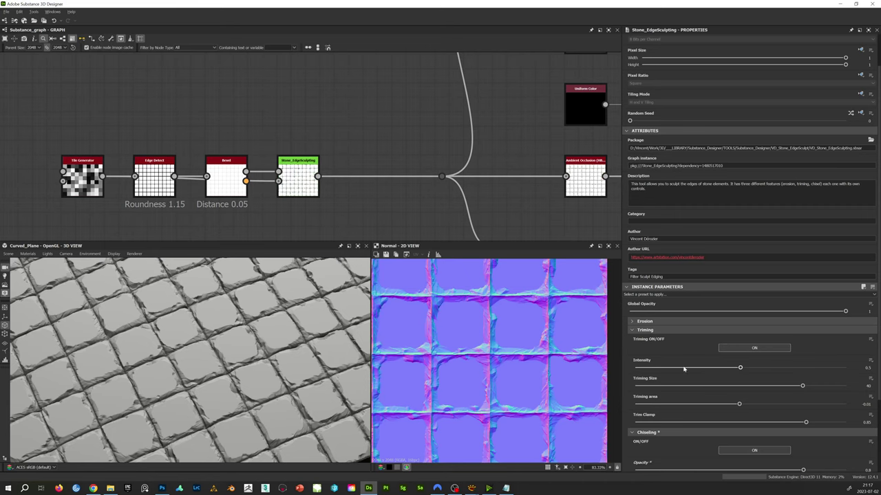
{"action": "left_click", "coordinate": [683, 367]}
{"action": "type", "text": "0.25"}
{"action": "key", "text": "Return"}
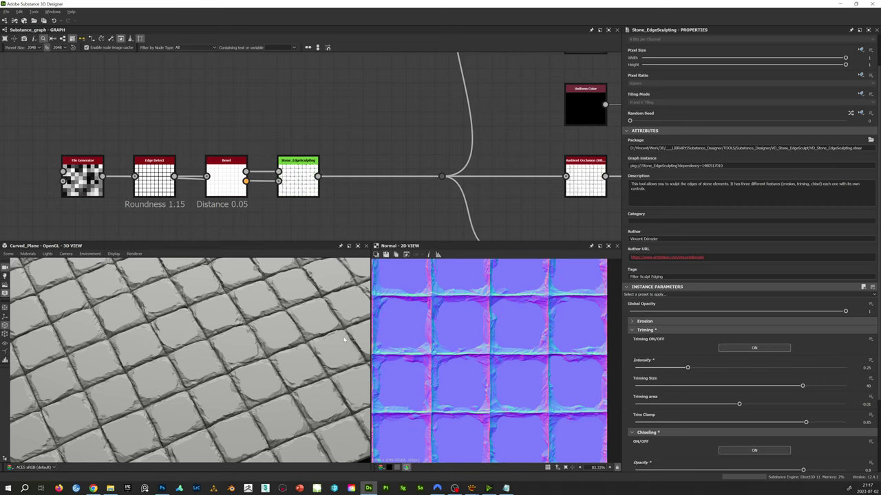
Step: Try a Triming Size of 39, set it to 45, and lower the Triming area slightly
{"action": "mouse_move", "coordinate": [802, 386]}
{"action": "left_mouse_down"}
{"action": "mouse_move", "coordinate": [742, 386]}
{"action": "mouse_move", "coordinate": [821, 387]}
{"action": "mouse_move", "coordinate": [800, 389]}
{"action": "left_mouse_up"}
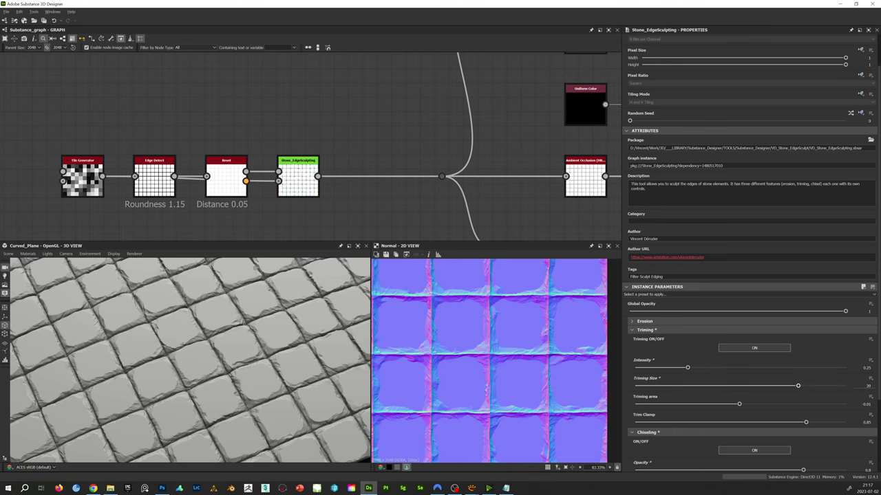
{"action": "left_click", "coordinate": [867, 386]}
{"action": "key", "text": "Return"}
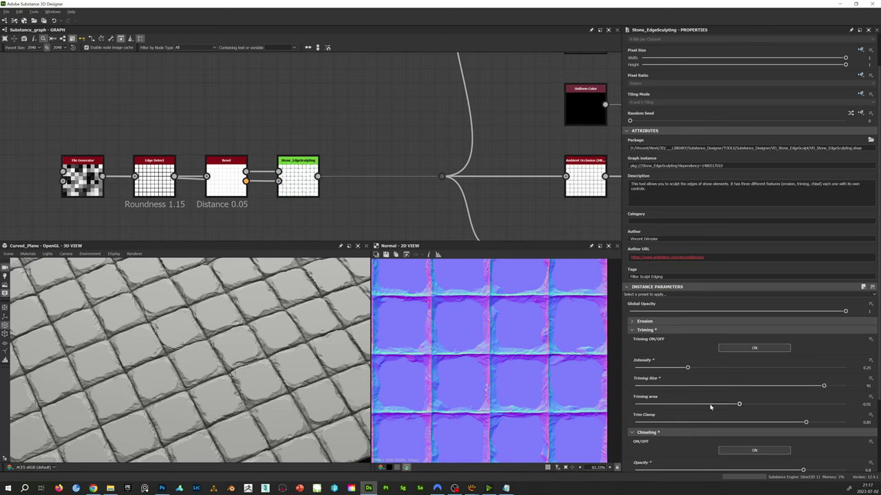
{"action": "left_click_drag", "start_coordinate": [740, 404], "coordinate": [732, 405]}
{"action": "left_click", "coordinate": [670, 329]}
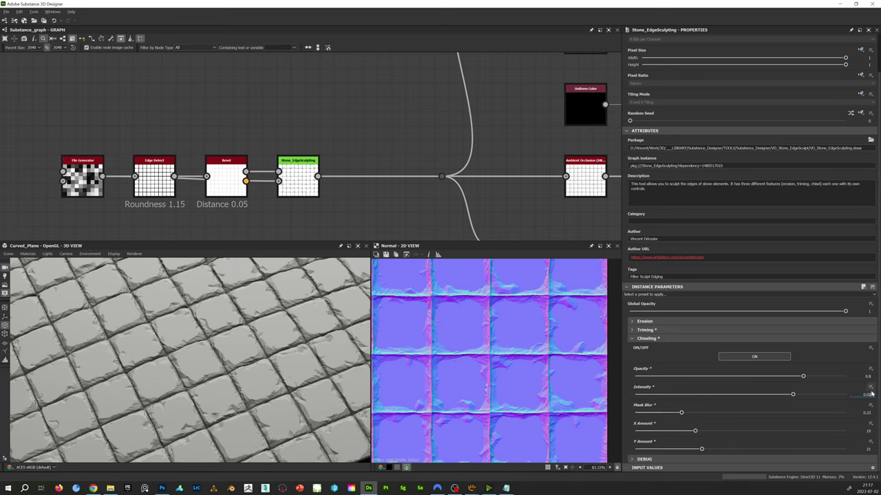
Step: Set the Chiseling Intensity to 0.025 and the Mask Blur to 4
{"action": "type", "text": "5"}
{"action": "key", "text": "Return"}
{"action": "left_click", "coordinate": [865, 413]}
{"action": "type", "text": "0.5"}
{"action": "key", "text": "Return"}
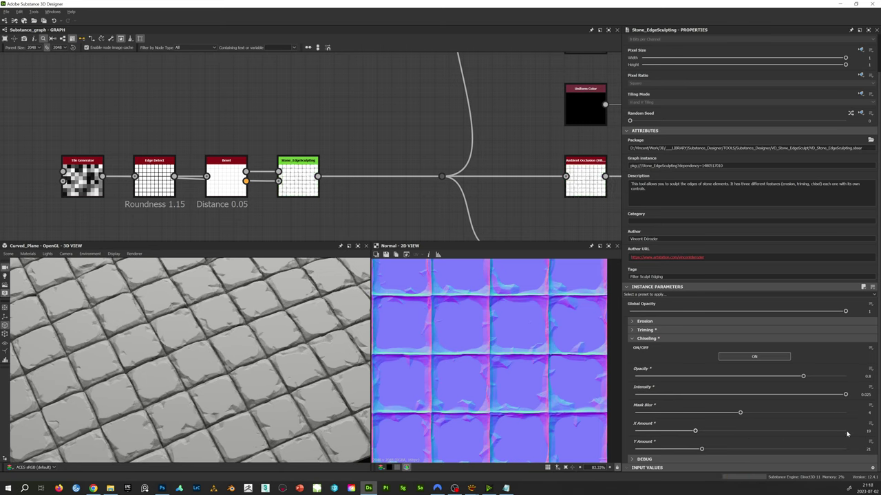
Step: Set the Chiseling X Amount to 64 and the Y Amount to 61
{"action": "double_click", "coordinate": [868, 432]}
{"action": "type", "text": "64"}
{"action": "key", "text": "Tab"}
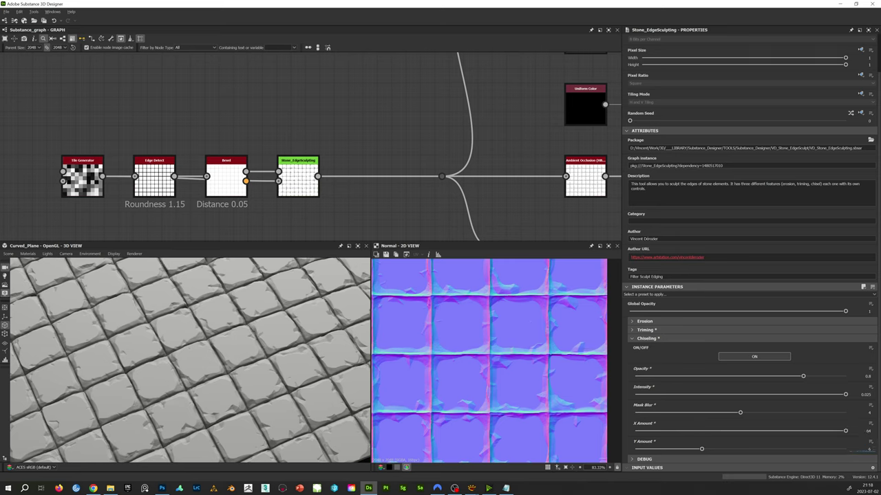
{"action": "key", "text": "Return"}
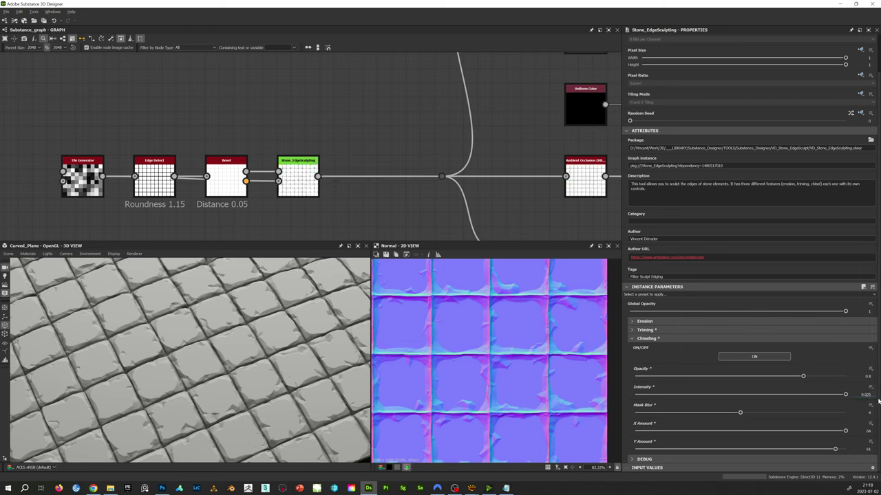
Step: Raise the Chiseling Intensity to 0.25, check the tiles in 3D, and reduce the Mask Blur to 0.76
{"action": "key", "text": "Delete"}
{"action": "type", "text": "2"}
{"action": "key", "text": "Return"}
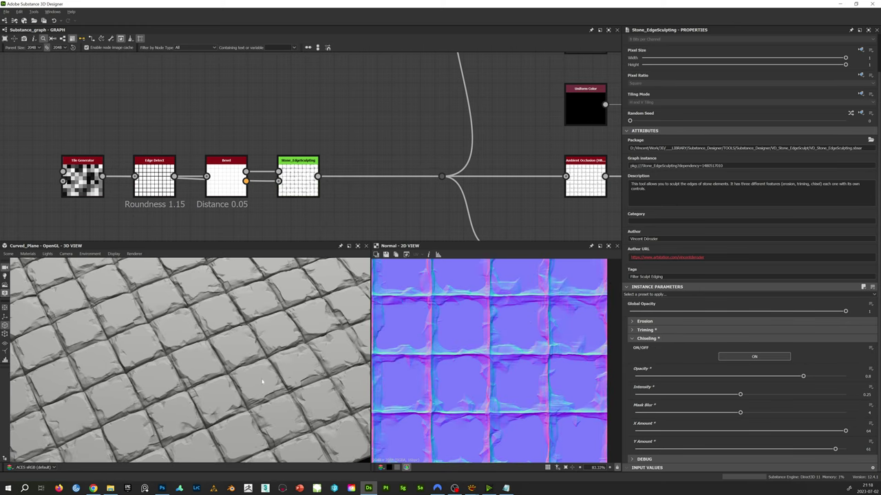
{"action": "mouse_move", "coordinate": [262, 382]}
{"action": "left_mouse_down"}
{"action": "mouse_move", "coordinate": [269, 321]}
{"action": "mouse_move", "coordinate": [272, 369]}
{"action": "left_mouse_up"}
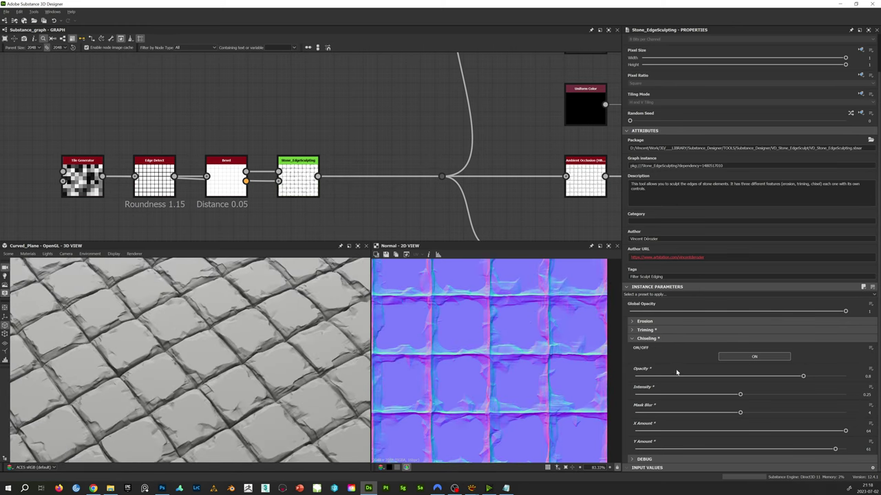
{"action": "left_click", "coordinate": [655, 412]}
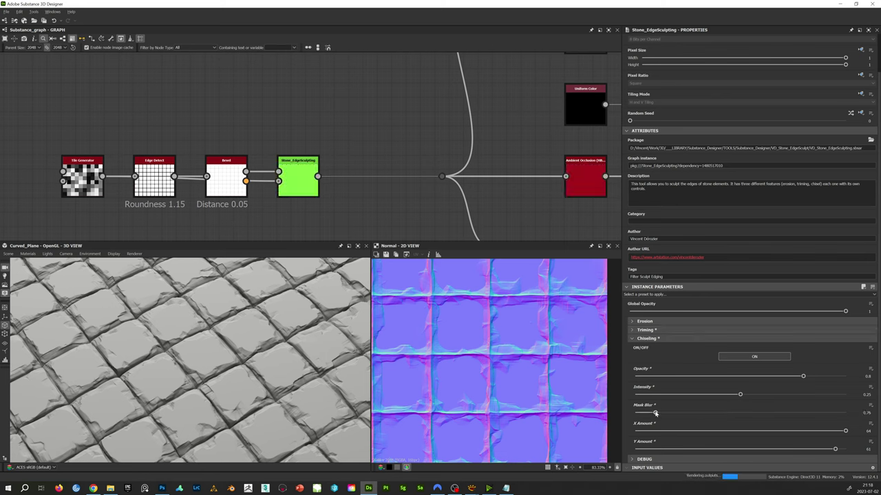
Step: Raise the Chiseling Mask Blur to 3.62, inspect the tiles in 3D, and set the Intensity to 0.025
{"action": "left_click", "coordinate": [726, 412]}
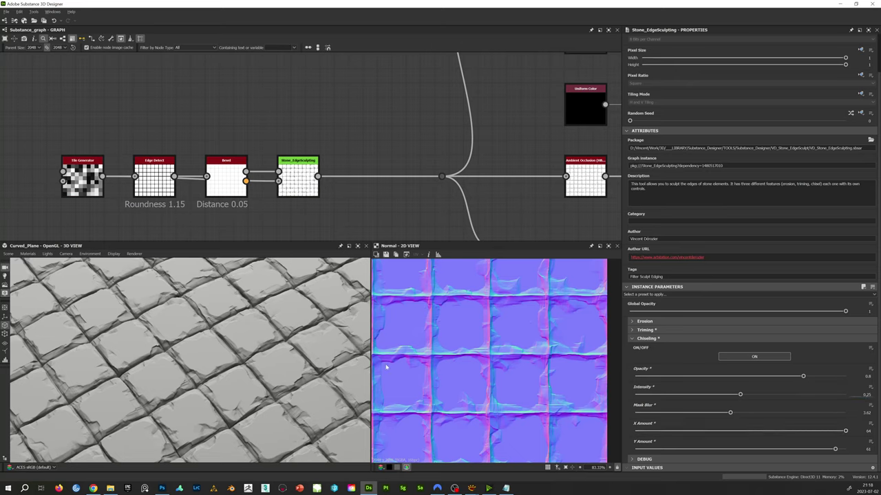
{"action": "scroll", "coordinate": [265, 305], "scroll_direction": "down", "scroll_amount": 3}
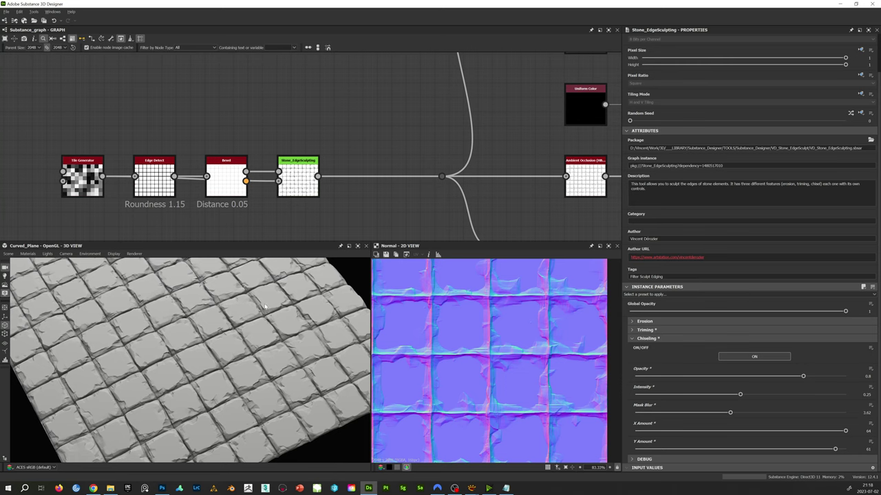
{"action": "left_click_drag", "start_coordinate": [223, 354], "coordinate": [248, 345]}
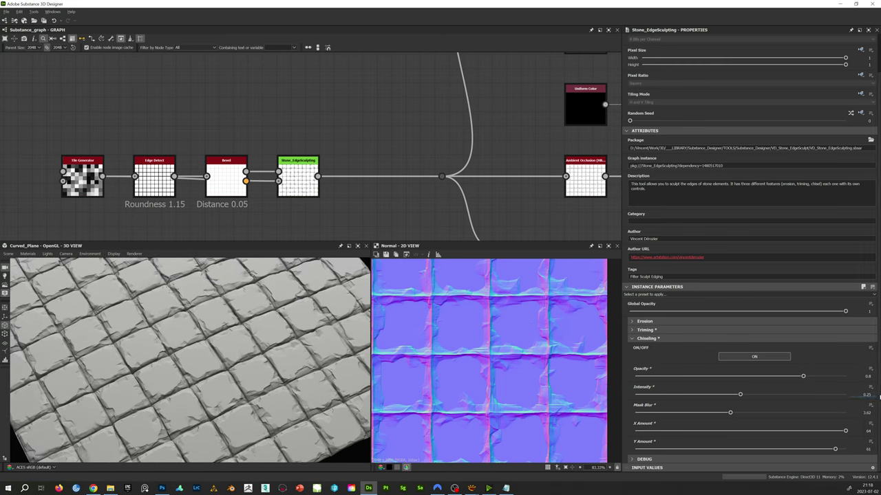
{"action": "type", "text": "0.025"}
{"action": "key", "text": "Return"}
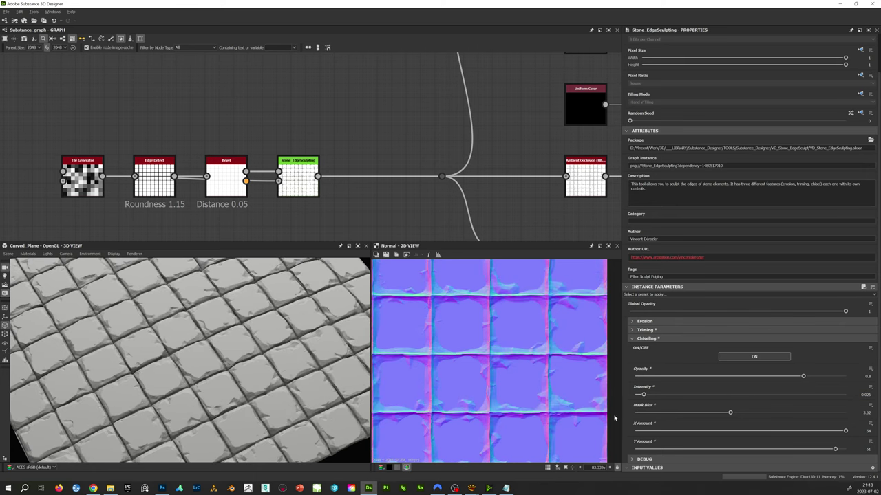
Step: Set the Chiseling Mask Blur to 1 and lower the X Amount to 30
{"action": "key", "text": "Tab"}
{"action": "type", "text": "1"}
{"action": "key", "text": "Return"}
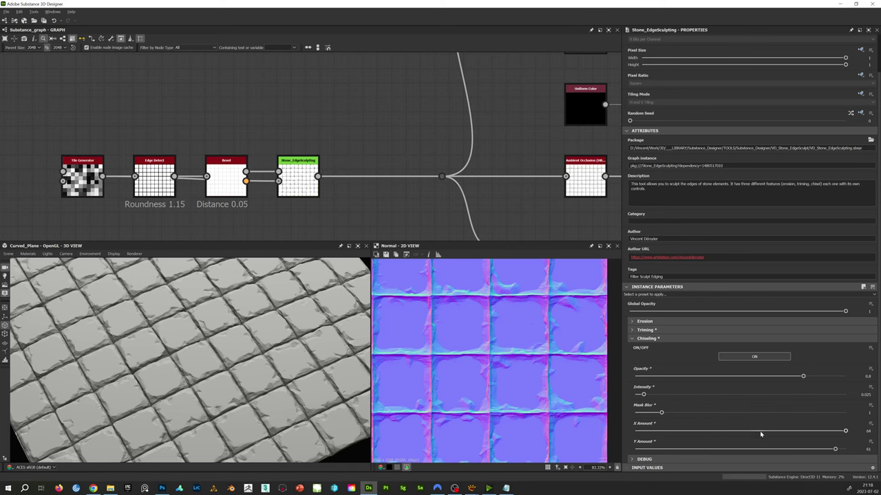
{"action": "left_click", "coordinate": [733, 431]}
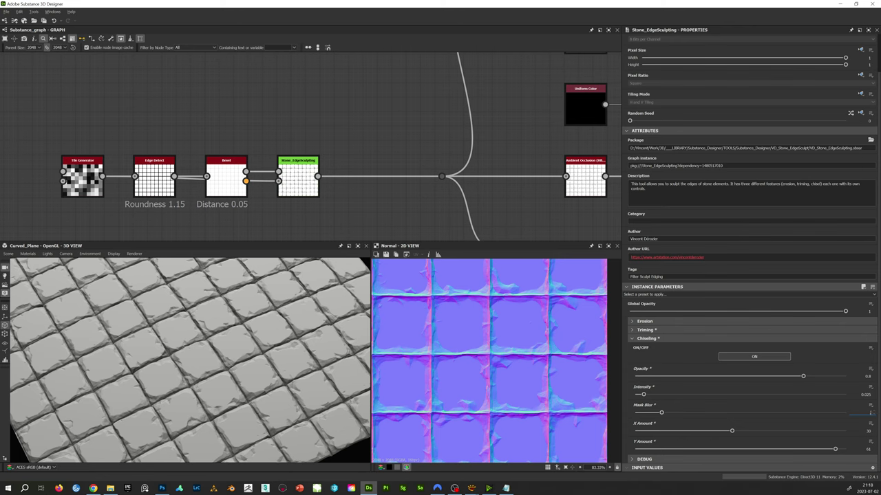
Step: Try a Chiseling Mask Blur of 0.5, inspect the tiles in 3D, and raise the blur to 0.92
{"action": "type", "text": "0.5"}
{"action": "key", "text": "Return"}
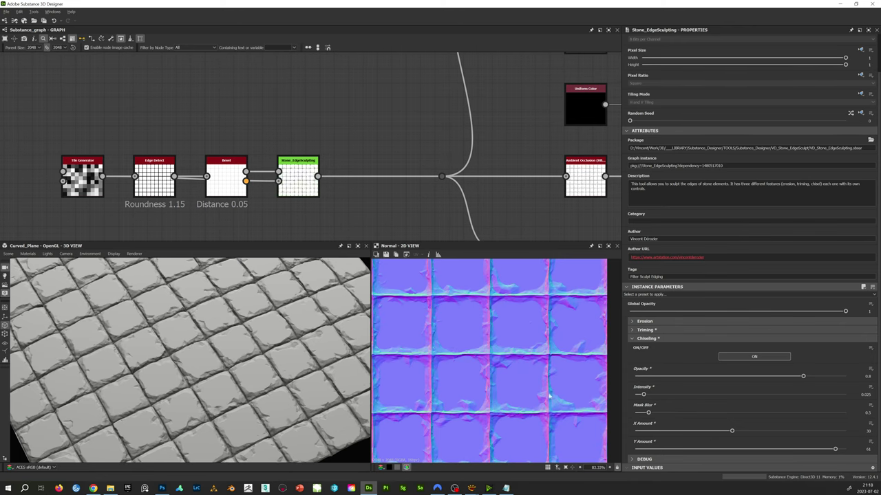
{"action": "left_click_drag", "start_coordinate": [260, 349], "coordinate": [275, 338], "text": "alt"}
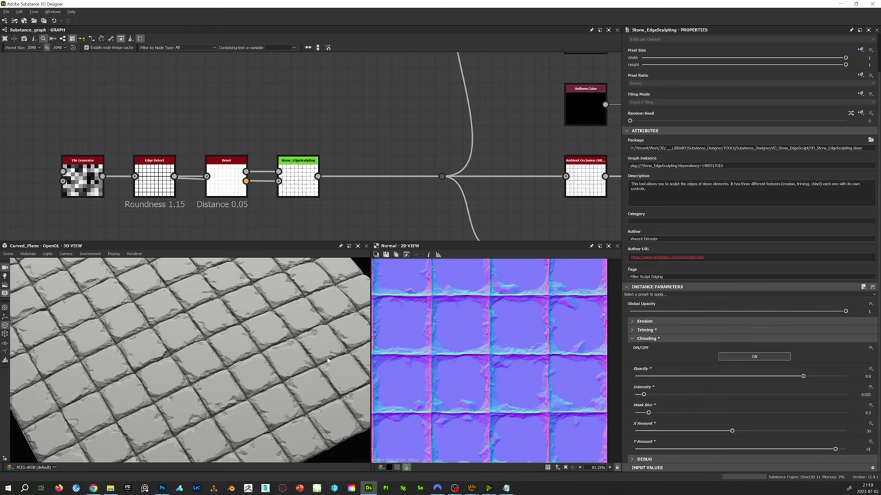
{"action": "left_click_drag", "start_coordinate": [328, 361], "coordinate": [264, 354]}
{"action": "left_click_drag", "start_coordinate": [649, 412], "coordinate": [660, 413]}
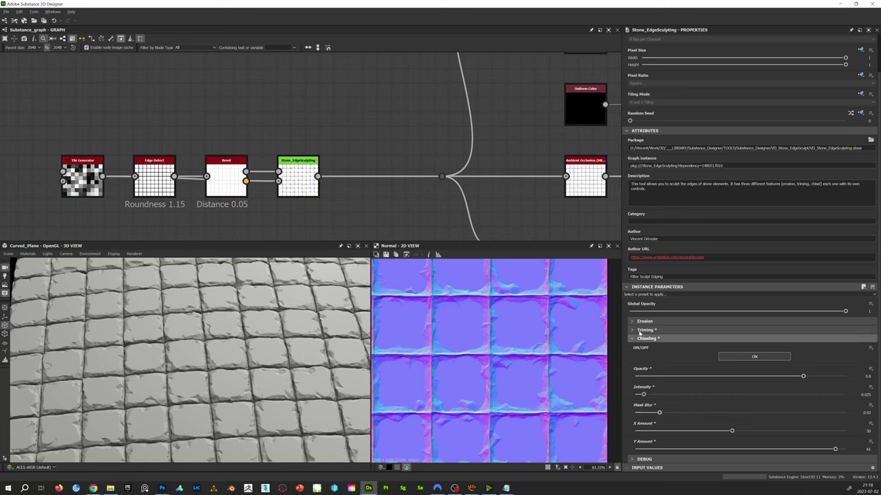
Step: Apply the Default preset to the Stone_EdgeSculpting node, inspect the tiles in 3D, and switch Triming off
{"action": "left_click", "coordinate": [646, 296]}
{"action": "left_click", "coordinate": [641, 305]}
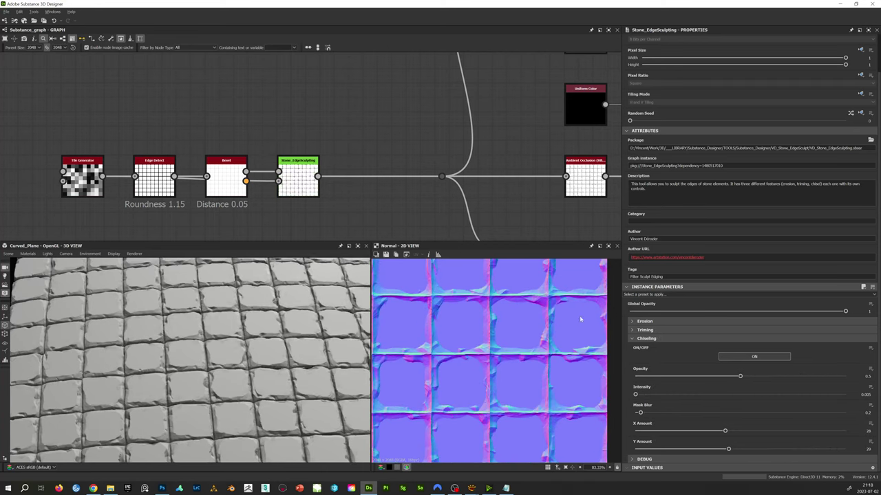
{"action": "left_click_drag", "start_coordinate": [259, 338], "coordinate": [342, 352]}
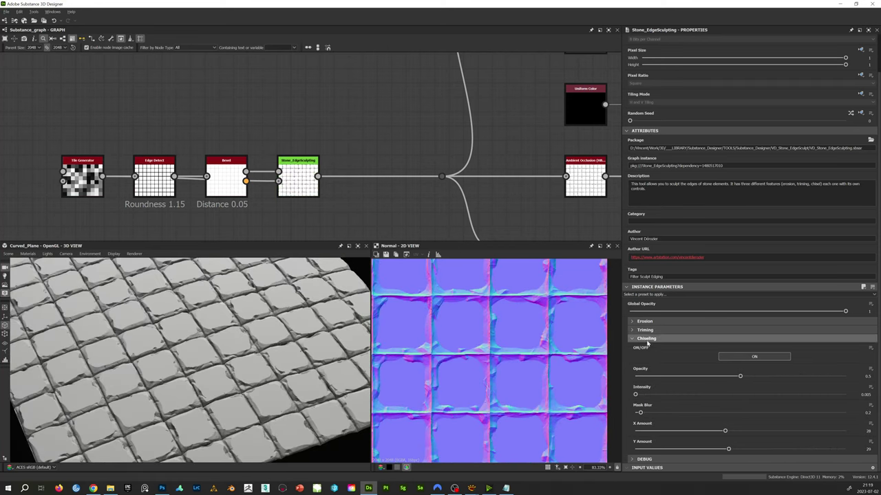
{"action": "left_click", "coordinate": [651, 331]}
{"action": "left_click", "coordinate": [724, 348]}
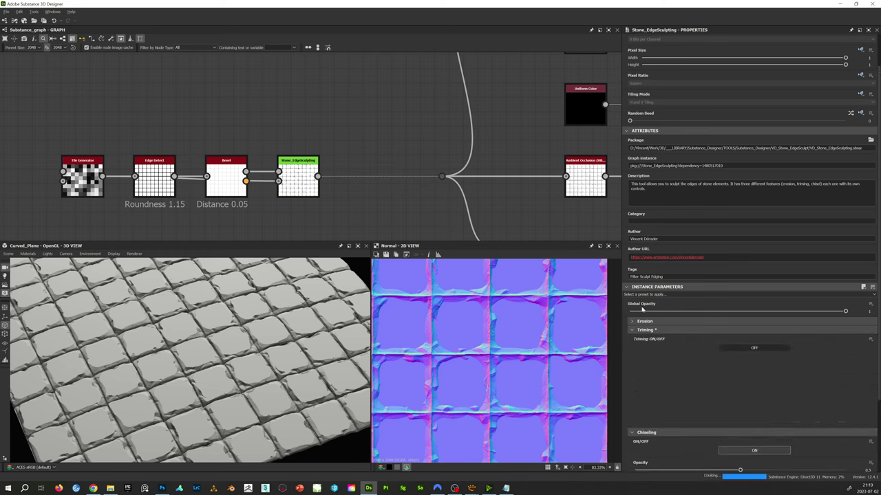
Step: Cycle the Stone_EdgeSculpting node through the Basic, Soft and Default presets to compare the tile edges
{"action": "left_click", "coordinate": [644, 295]}
{"action": "left_click", "coordinate": [627, 315]}
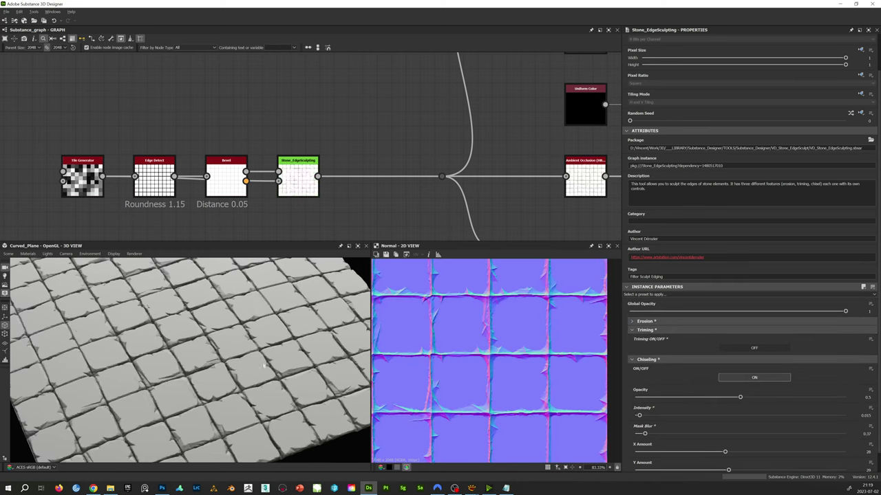
{"action": "left_click", "coordinate": [641, 296]}
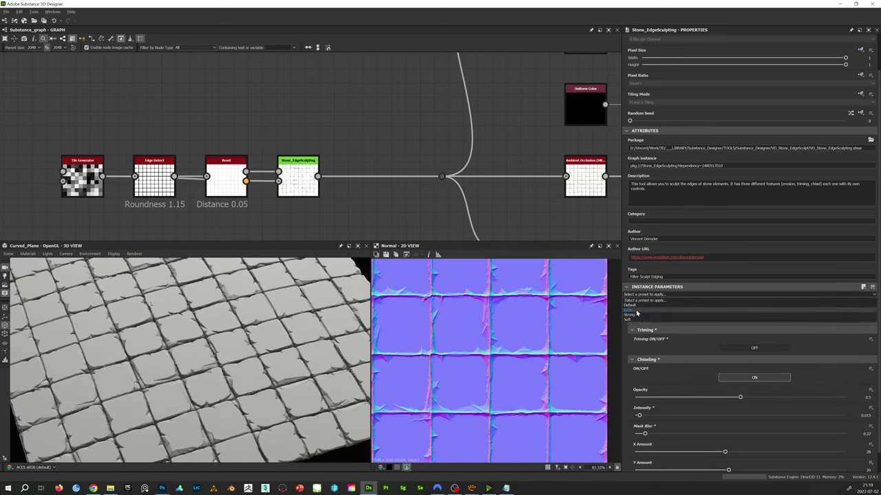
{"action": "left_click", "coordinate": [637, 310]}
{"action": "left_click", "coordinate": [644, 295]}
{"action": "left_click", "coordinate": [645, 294]}
{"action": "left_click", "coordinate": [638, 303]}
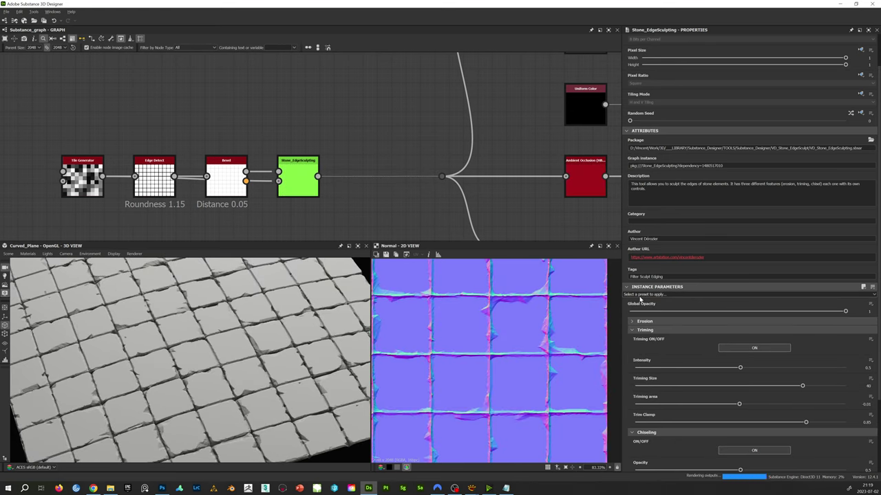
Step: Try the Basic preset again, apply the Soft preset, and inspect the tiles in 3D
{"action": "left_click", "coordinate": [638, 296]}
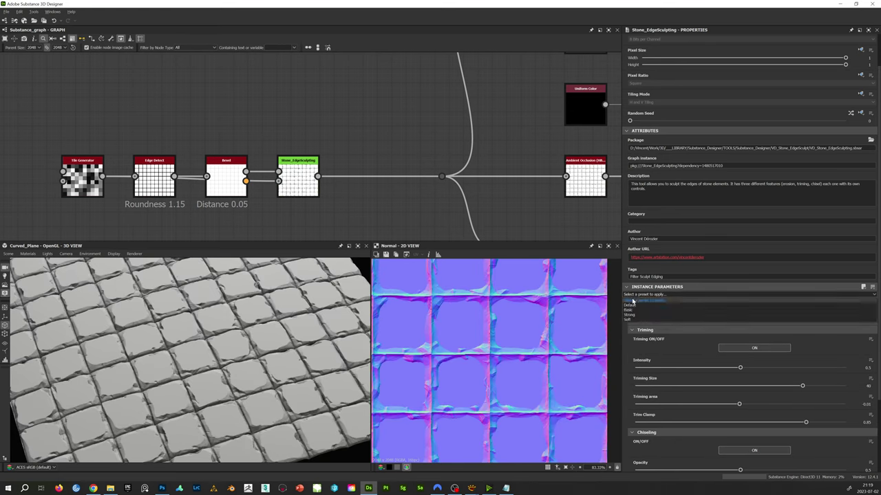
{"action": "left_click", "coordinate": [639, 306]}
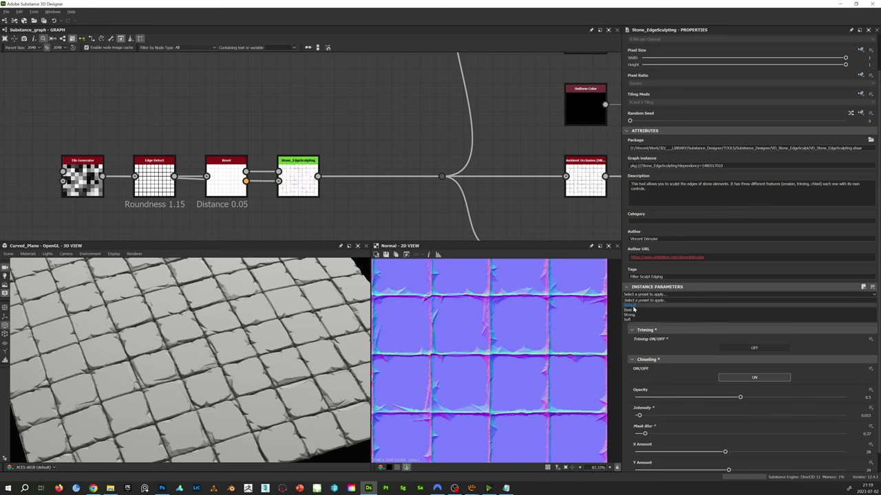
{"action": "left_click", "coordinate": [635, 310]}
{"action": "scroll", "coordinate": [282, 335], "scroll_direction": "down", "scroll_amount": 3}
{"action": "left_click_drag", "start_coordinate": [282, 336], "coordinate": [274, 342]}
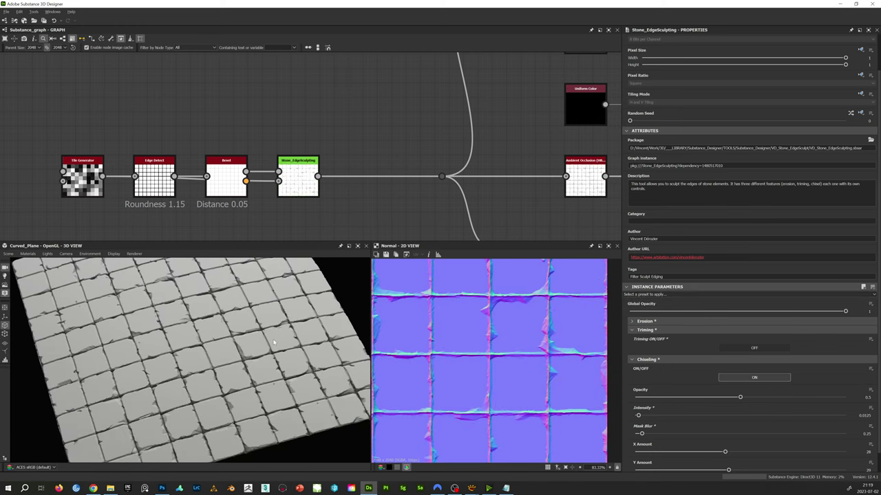
Step: Move the Tile Generator node away from Edge Detect and place the group of spare pattern nodes directly beneath it
{"action": "scroll", "coordinate": [287, 157], "scroll_direction": "down", "scroll_amount": 3}
{"action": "middle_click_drag", "start_coordinate": [281, 176], "coordinate": [380, 151]}
{"action": "left_click_drag", "start_coordinate": [285, 140], "coordinate": [244, 139]}
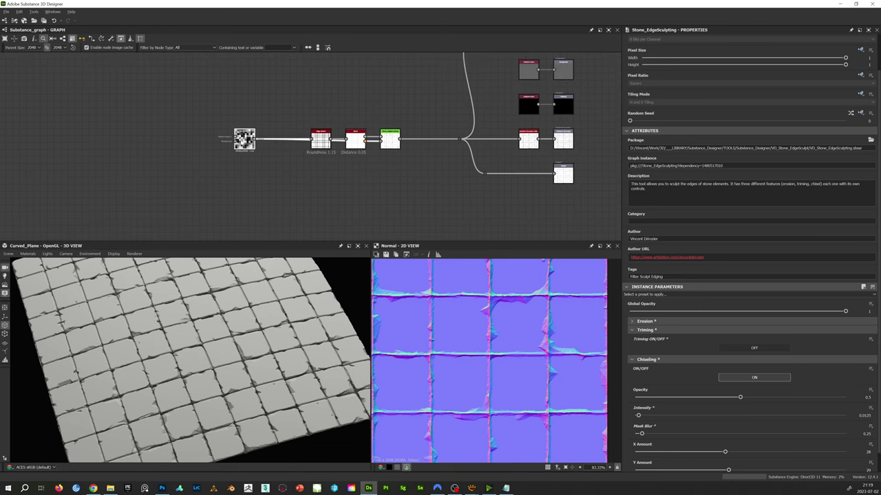
{"action": "scroll", "coordinate": [238, 162], "scroll_direction": "down", "scroll_amount": 3}
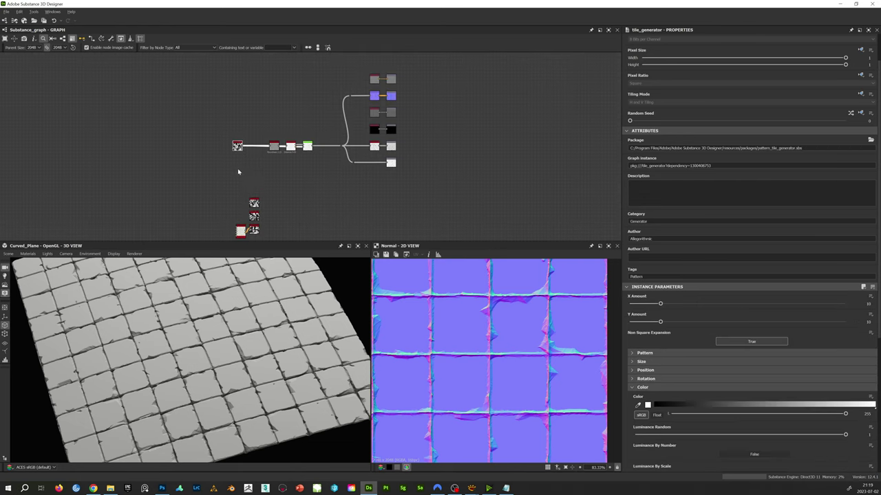
{"action": "left_click_drag", "start_coordinate": [222, 187], "coordinate": [271, 234]}
{"action": "left_click_drag", "start_coordinate": [255, 205], "coordinate": [238, 161]}
Step: Try the second Tile Generator and the Tile Random node as the source by transferring the outgoing pattern connections to each
{"action": "scroll", "coordinate": [238, 161], "scroll_direction": "up", "scroll_amount": 3}
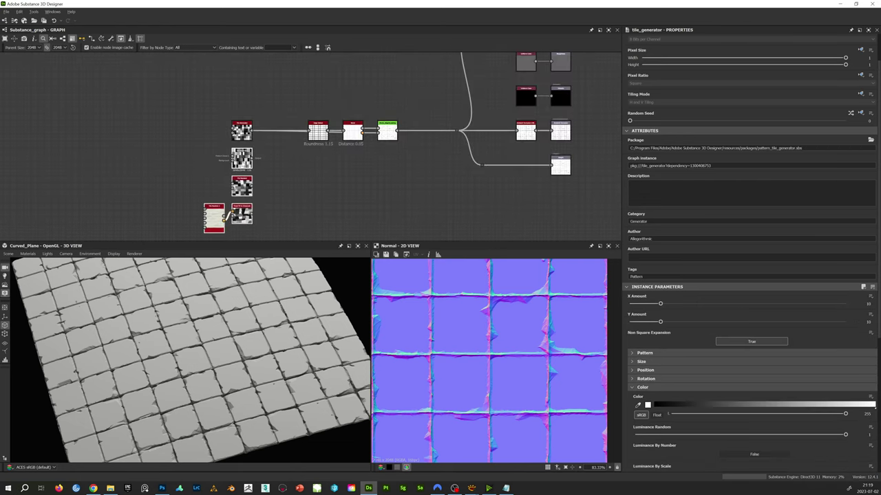
{"action": "scroll", "coordinate": [244, 152], "scroll_direction": "up", "scroll_amount": 2}
{"action": "left_click_drag", "start_coordinate": [256, 119], "coordinate": [257, 164], "text": "shift"}
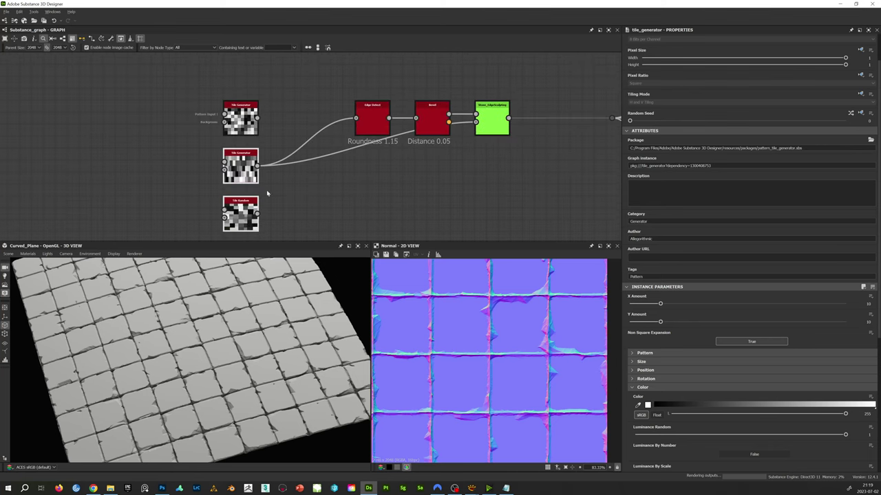
{"action": "middle_click_drag", "start_coordinate": [279, 185], "coordinate": [283, 151]}
{"action": "scroll", "coordinate": [283, 151], "scroll_direction": "up", "scroll_amount": 1}
{"action": "left_click_drag", "start_coordinate": [259, 125], "coordinate": [261, 181], "text": "shift"}
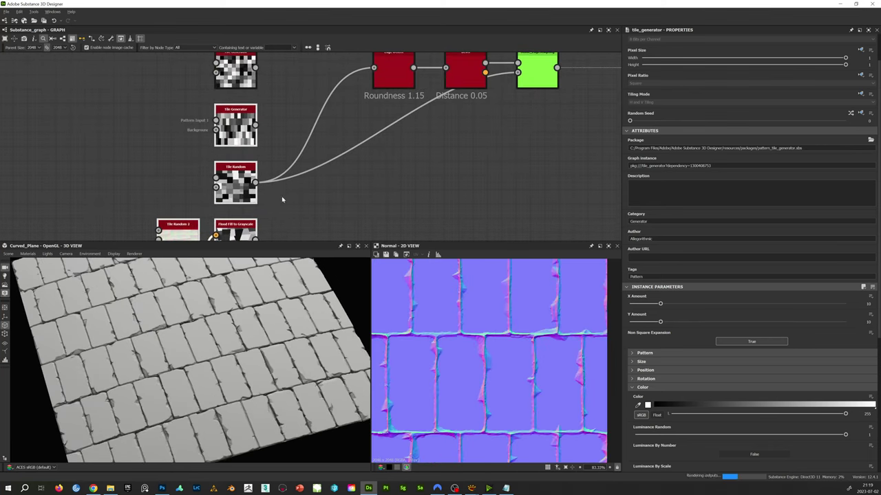
Step: Transfer the pattern connections from Tile Random to the Flood Fill to Grayscale output and check the stones in 3D
{"action": "middle_click_drag", "start_coordinate": [281, 197], "coordinate": [304, 137]}
{"action": "left_click_drag", "start_coordinate": [277, 124], "coordinate": [277, 181], "text": "shift"}
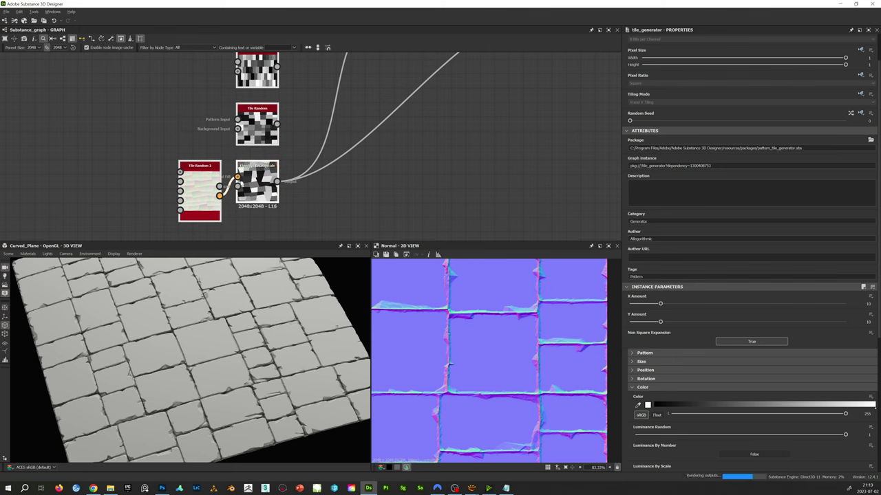
{"action": "mouse_move", "coordinate": [227, 340]}
{"action": "left_mouse_down"}
{"action": "mouse_move", "coordinate": [296, 326]}
{"action": "mouse_move", "coordinate": [207, 339]}
{"action": "mouse_move", "coordinate": [224, 340]}
{"action": "left_mouse_up"}
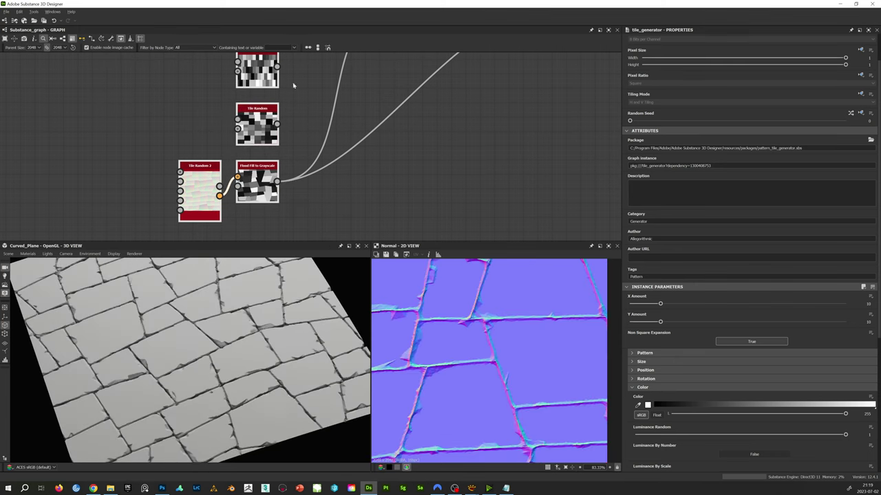
Step: Select the Stone_EdgeSculpting node and apply its Default preset to the irregular stone pattern
{"action": "middle_click_drag", "start_coordinate": [299, 128], "coordinate": [309, 144]}
{"action": "scroll", "coordinate": [314, 113], "scroll_direction": "down", "scroll_amount": 1}
{"action": "middle_click_drag", "start_coordinate": [472, 57], "coordinate": [356, 159]}
{"action": "scroll", "coordinate": [393, 151], "scroll_direction": "up", "scroll_amount": 1}
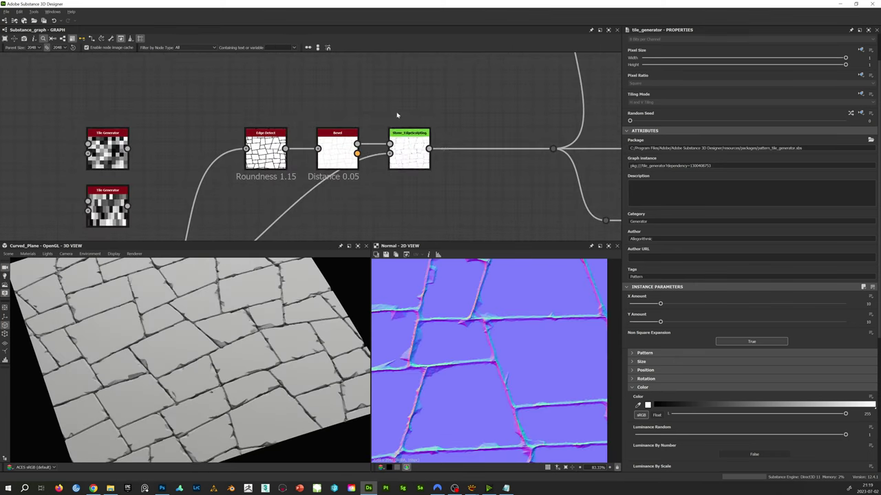
{"action": "left_click", "coordinate": [409, 146]}
{"action": "left_click", "coordinate": [410, 148]}
{"action": "left_click", "coordinate": [657, 295]}
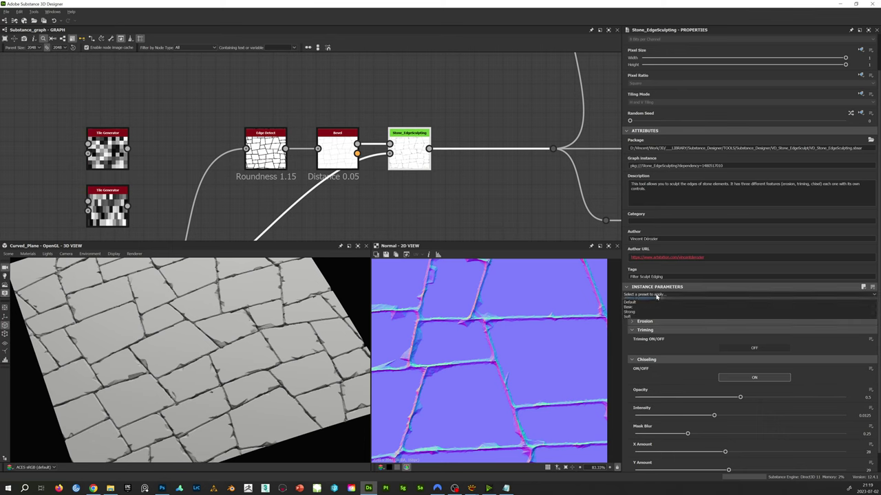
{"action": "left_click", "coordinate": [650, 310]}
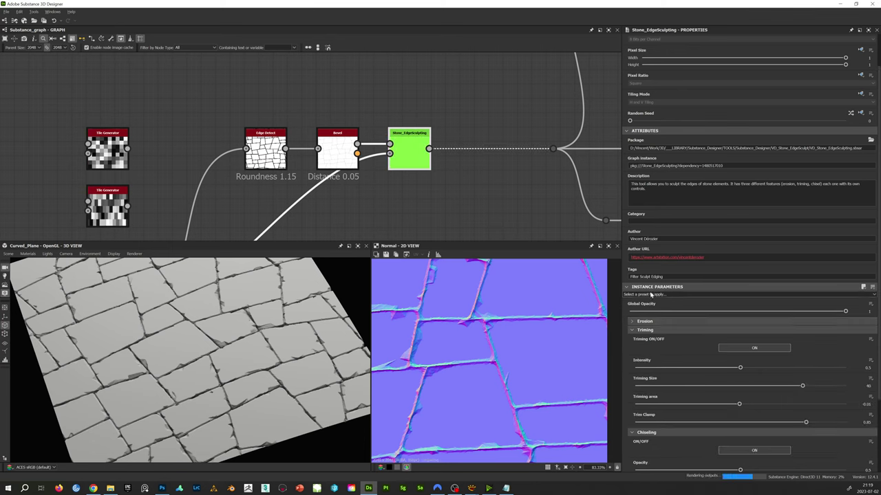
Step: Try the Basic preset on the irregular stones, apply the Strong preset, and inspect the edges in 3D
{"action": "left_click", "coordinate": [651, 296]}
{"action": "left_click", "coordinate": [650, 315]}
{"action": "left_click", "coordinate": [651, 296]}
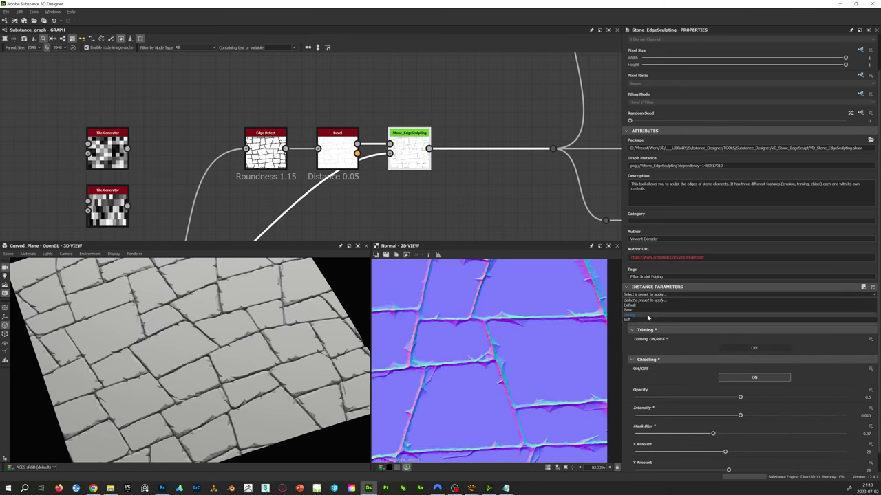
{"action": "left_click", "coordinate": [648, 318]}
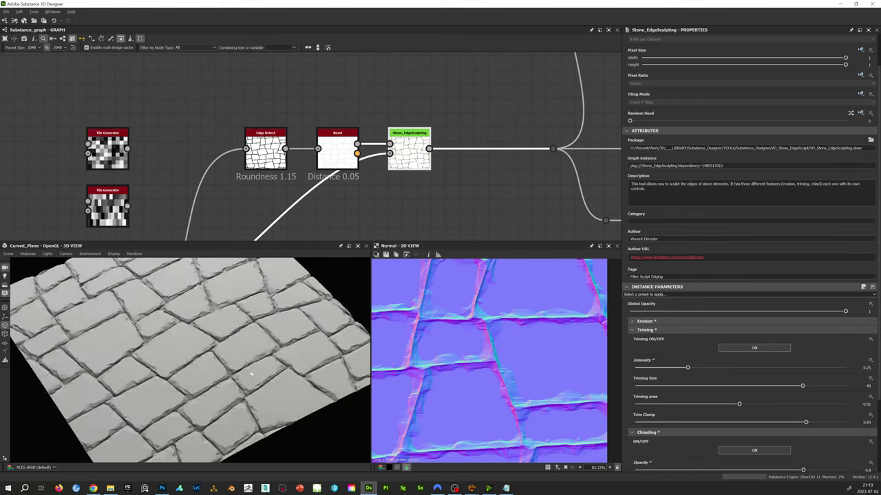
{"action": "left_click_drag", "start_coordinate": [250, 373], "coordinate": [223, 347]}
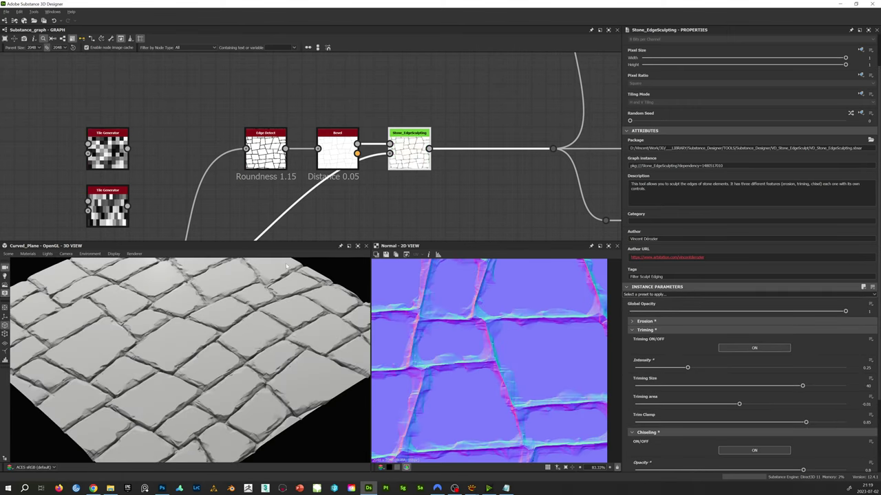
Step: Collapse the Triming parameters and reset the Stone_EdgeSculpting node with the Default preset
{"action": "key", "text": "alt+Tab"}
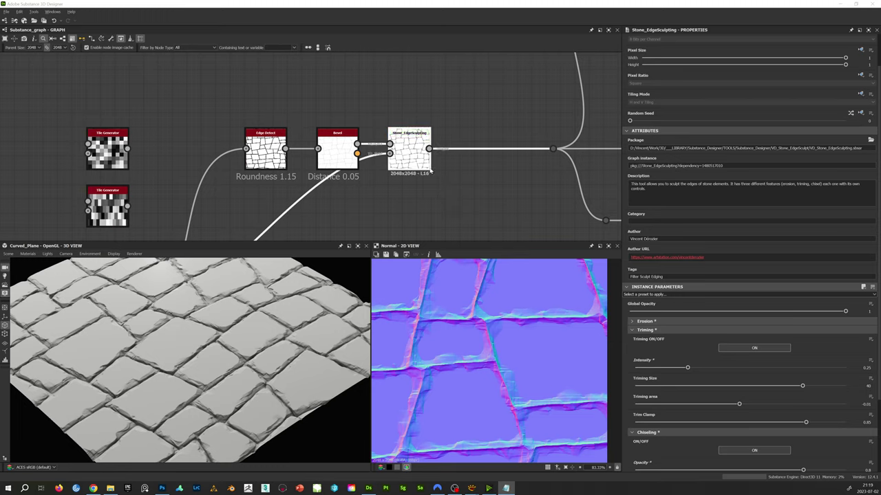
{"action": "left_click", "coordinate": [428, 168]}
{"action": "left_click", "coordinate": [647, 329]}
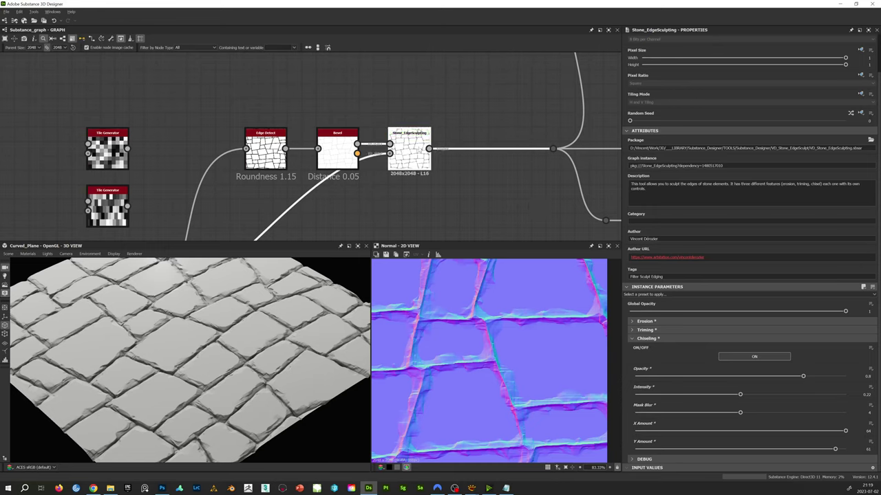
{"action": "left_click", "coordinate": [641, 295]}
{"action": "left_click", "coordinate": [640, 304]}
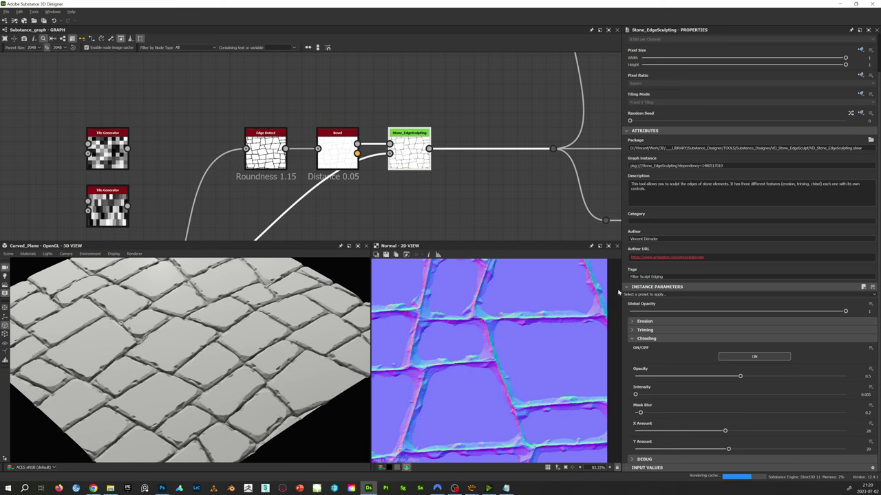